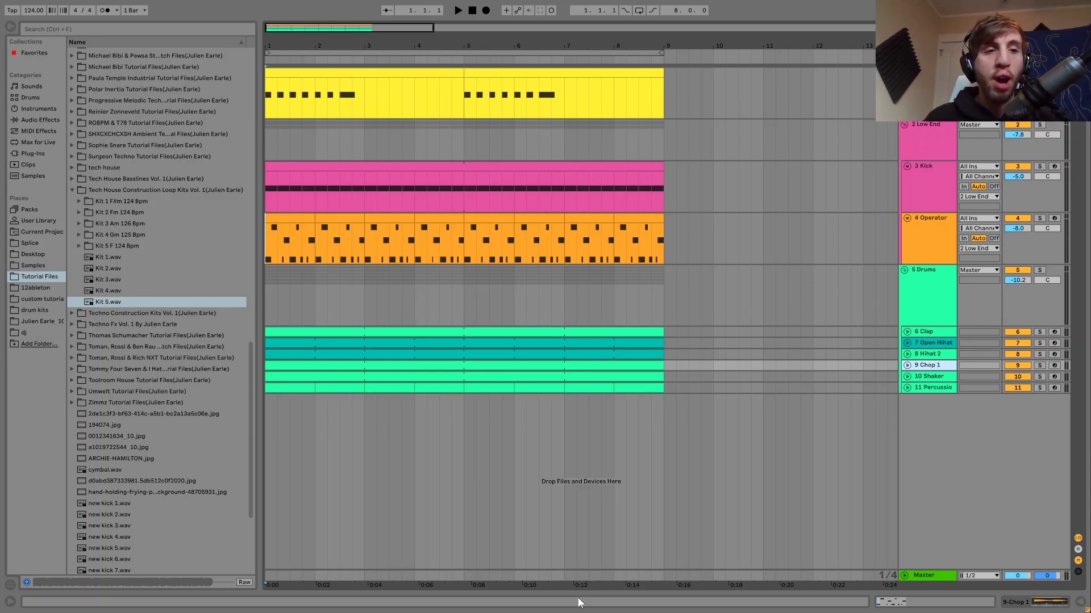
# Look through the contents of the Kit 1 F#m 124 Bpm folder and collapse it again.
pyautogui.click(79, 201)
pyautogui.click(105, 213)
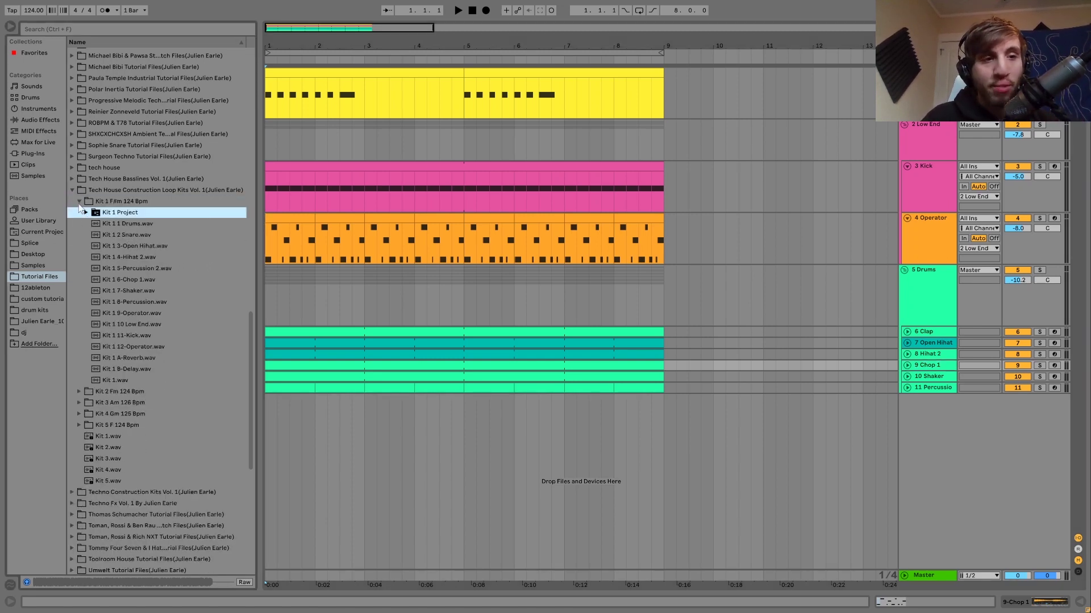
pyautogui.click(80, 202)
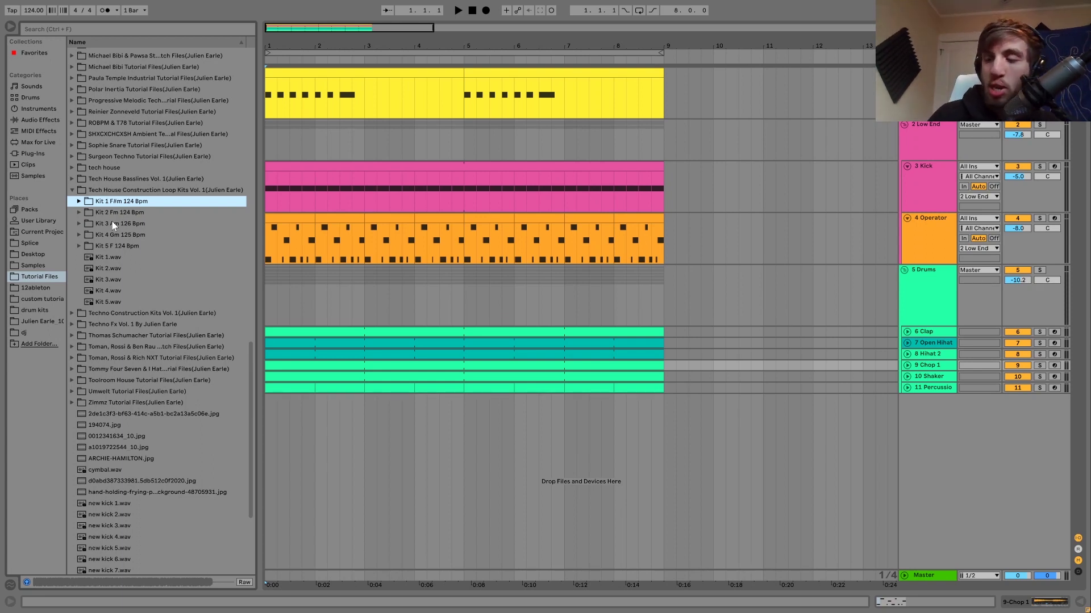
# Audition the five loop previews from Kit 1.wav to Kit 5.wav and point out the individual kit folders.
pyautogui.click(107, 260)
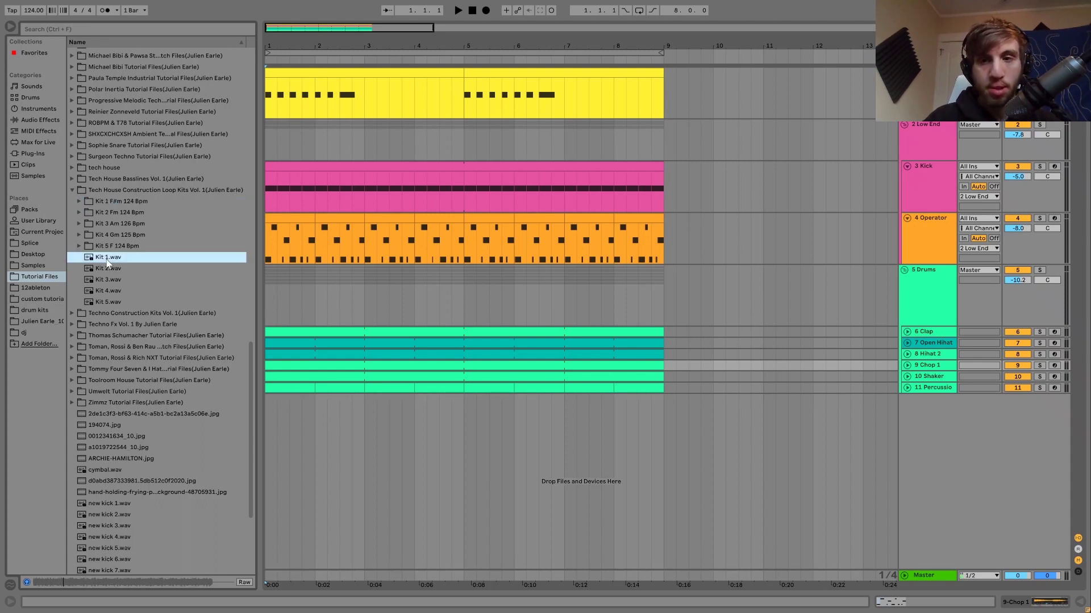
pyautogui.press('Down')
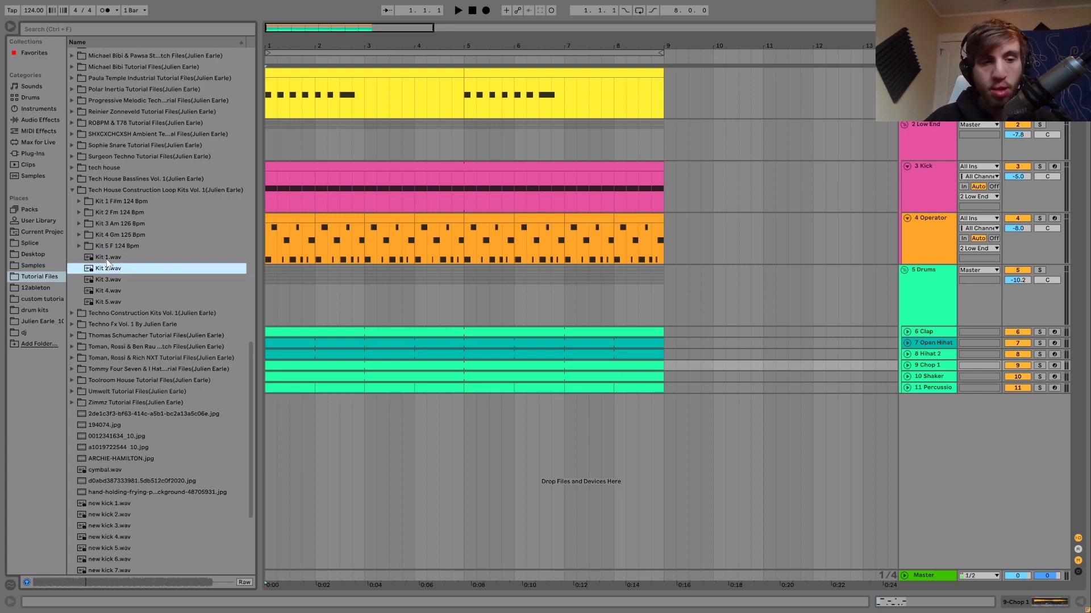
pyautogui.press('Down')
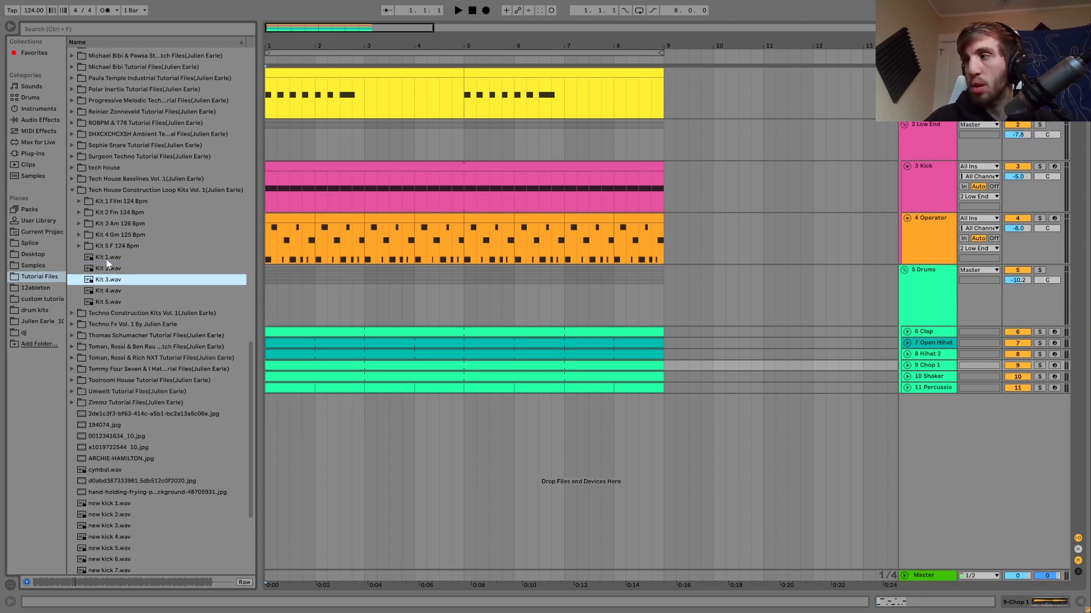
pyautogui.press('Down')
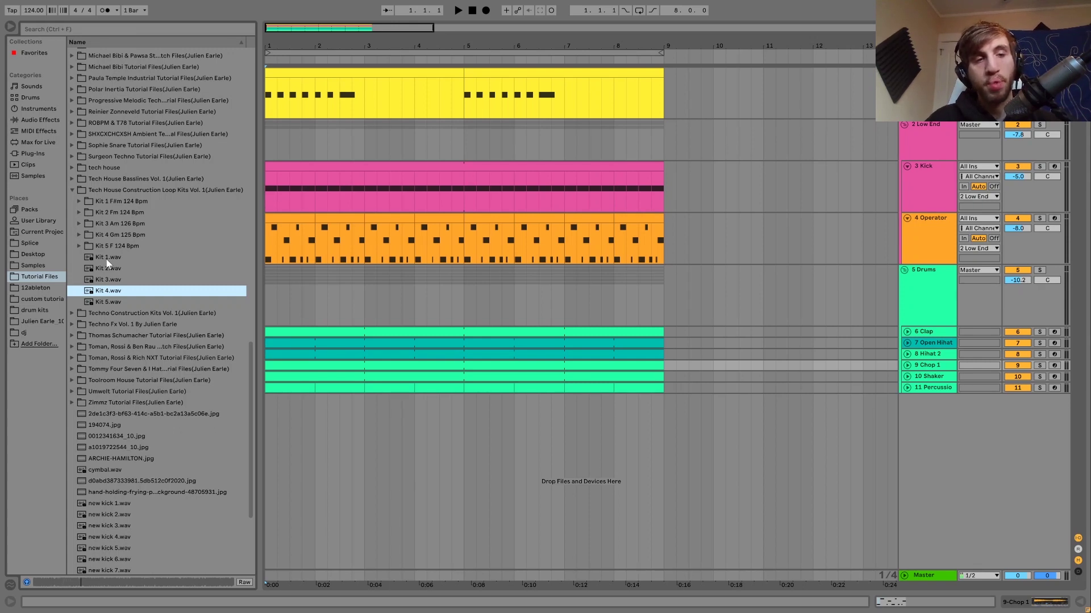
pyautogui.press('Down')
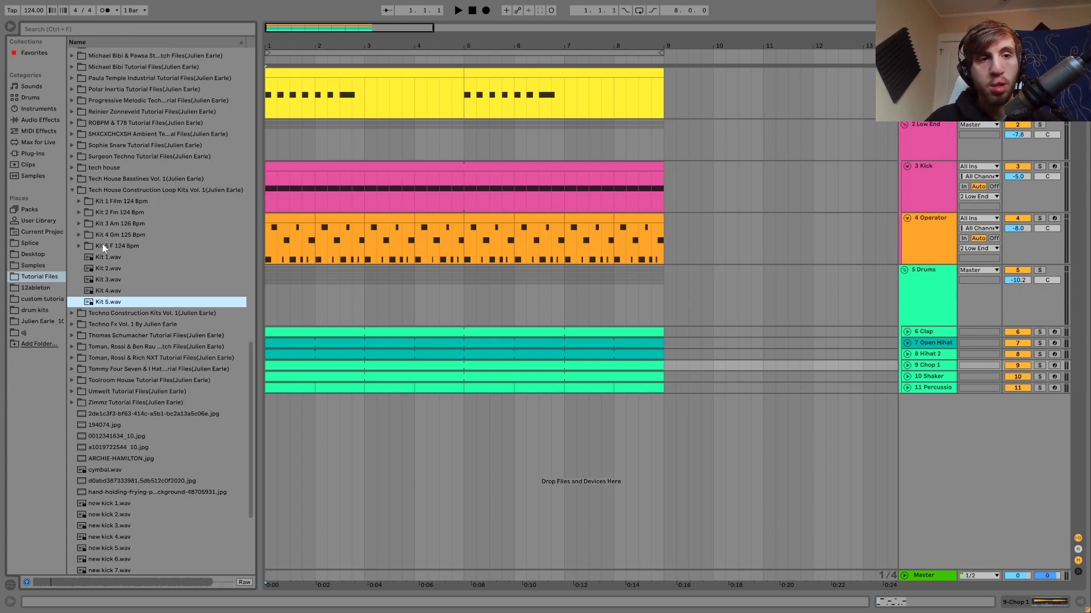
pyautogui.click(114, 205)
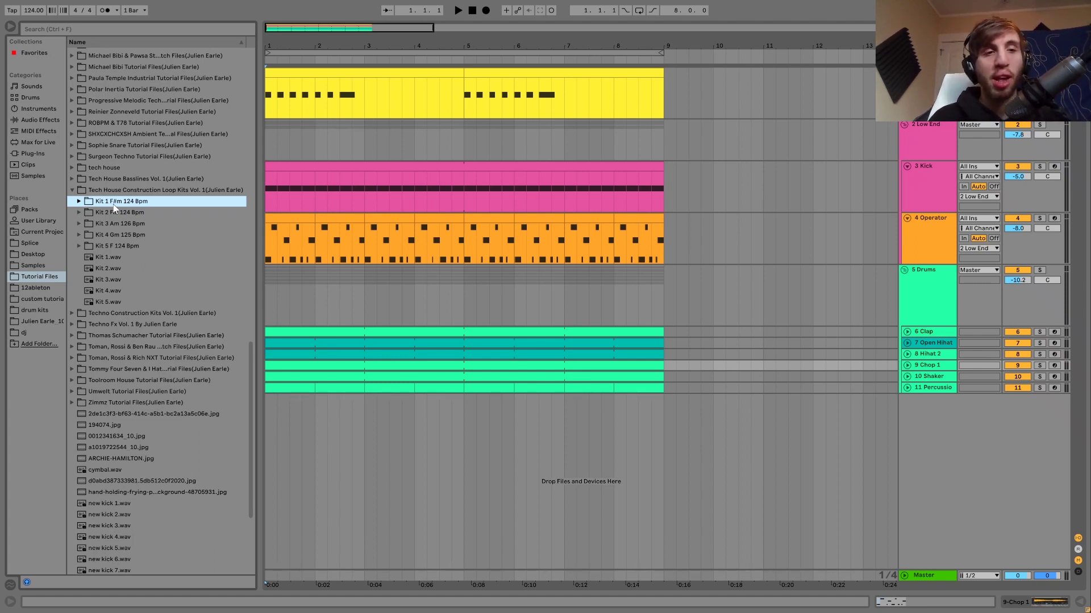
pyautogui.click(115, 223)
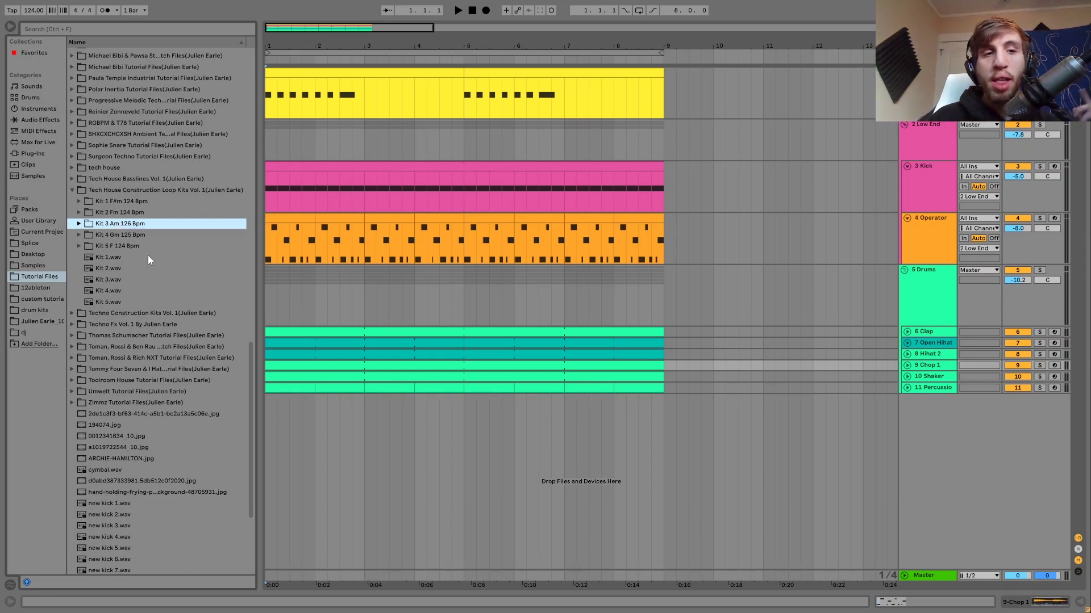
# Solo the yellow Operator track, show its device chain, and listen to it alone.
pyautogui.click(928, 73)
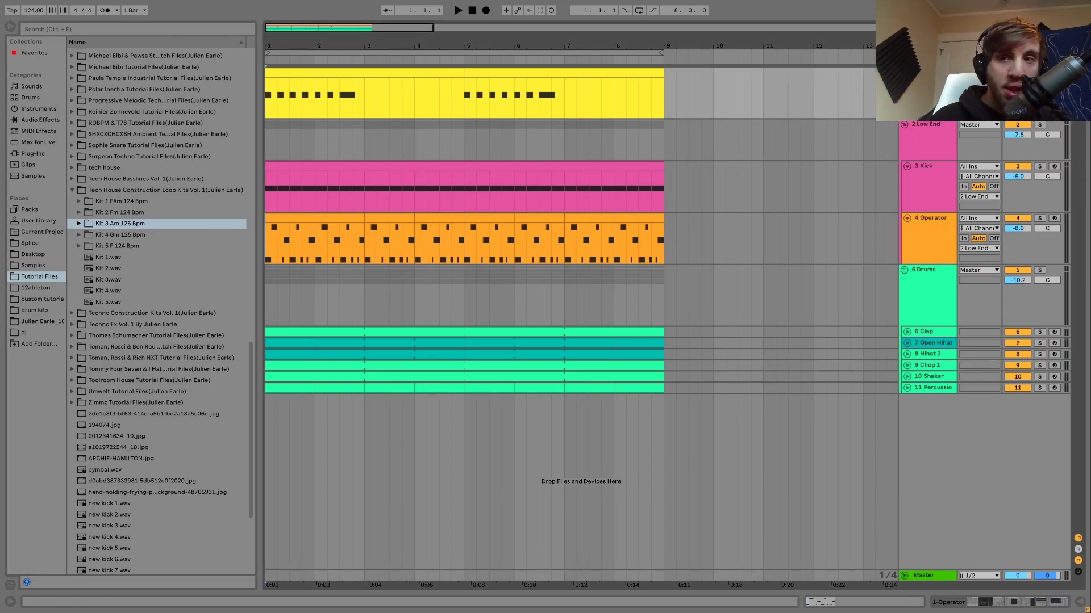
pyautogui.press('s')
pyautogui.hotkey('ctrl', 'alt', 'l')
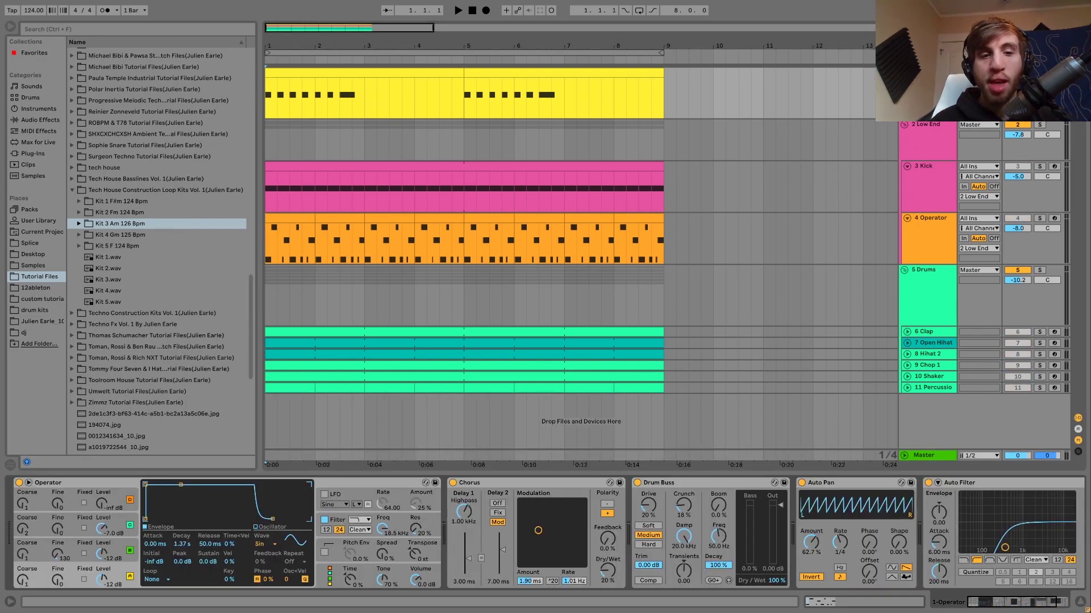
pyautogui.press('space')
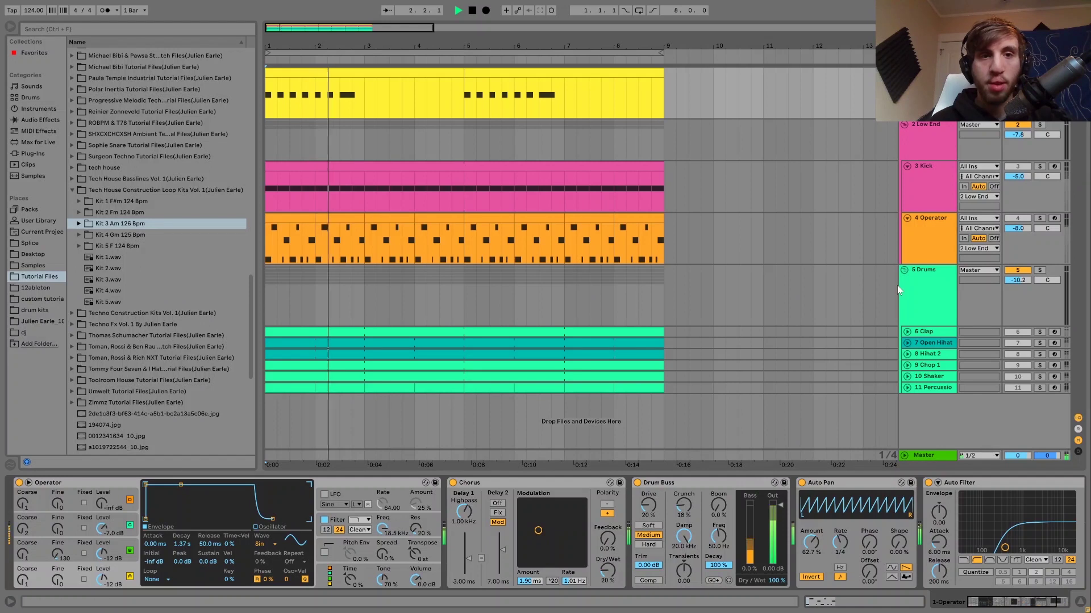
pyautogui.press('space')
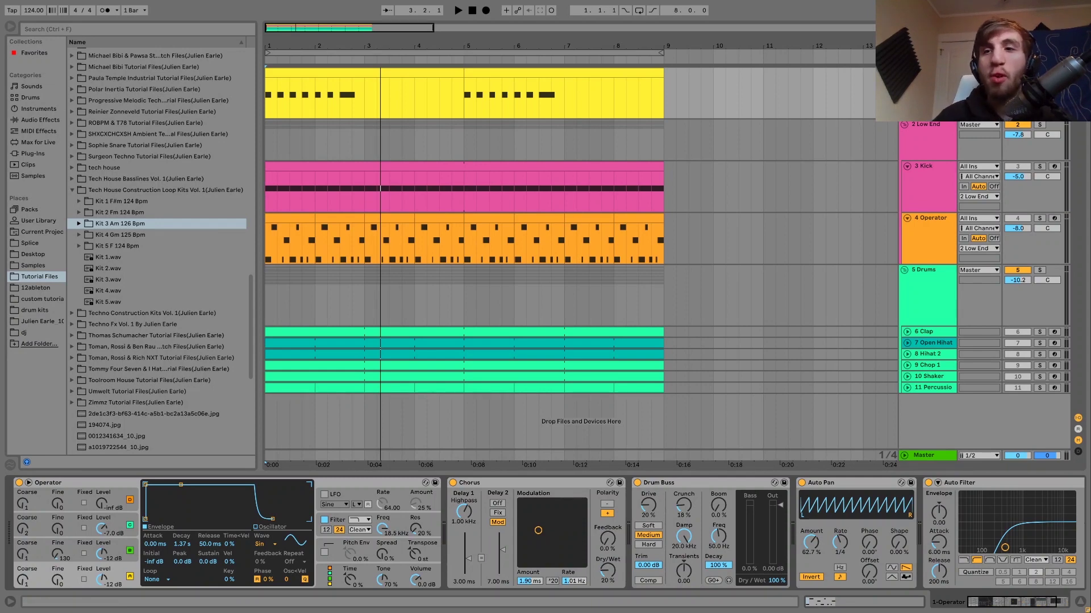
# Unsolo the yellow Operator track and listen to the loop with all tracks playing.
pyautogui.click(1039, 73)
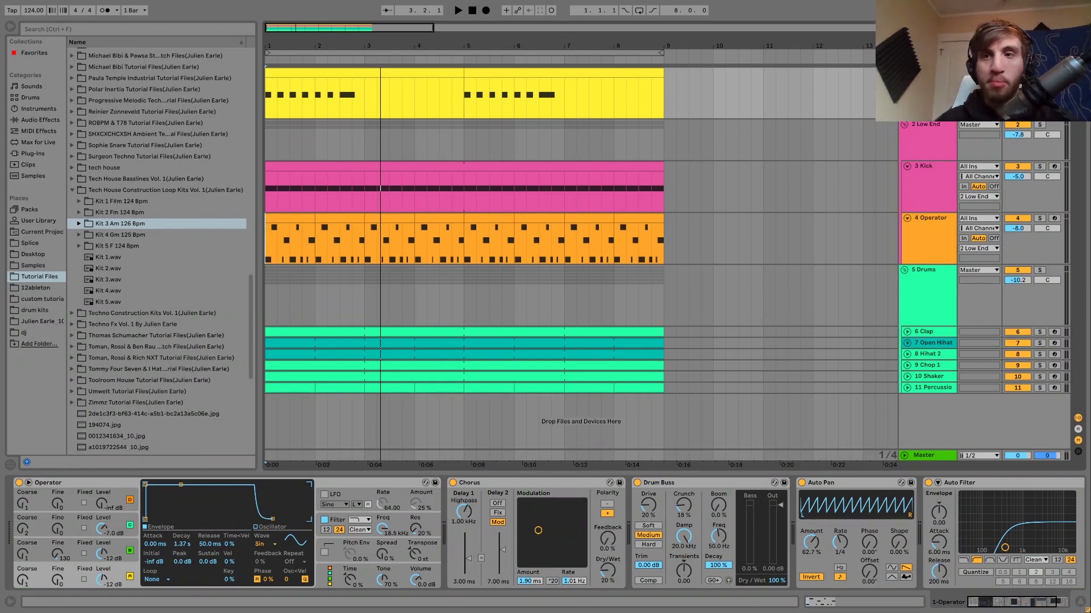
pyautogui.press('space')
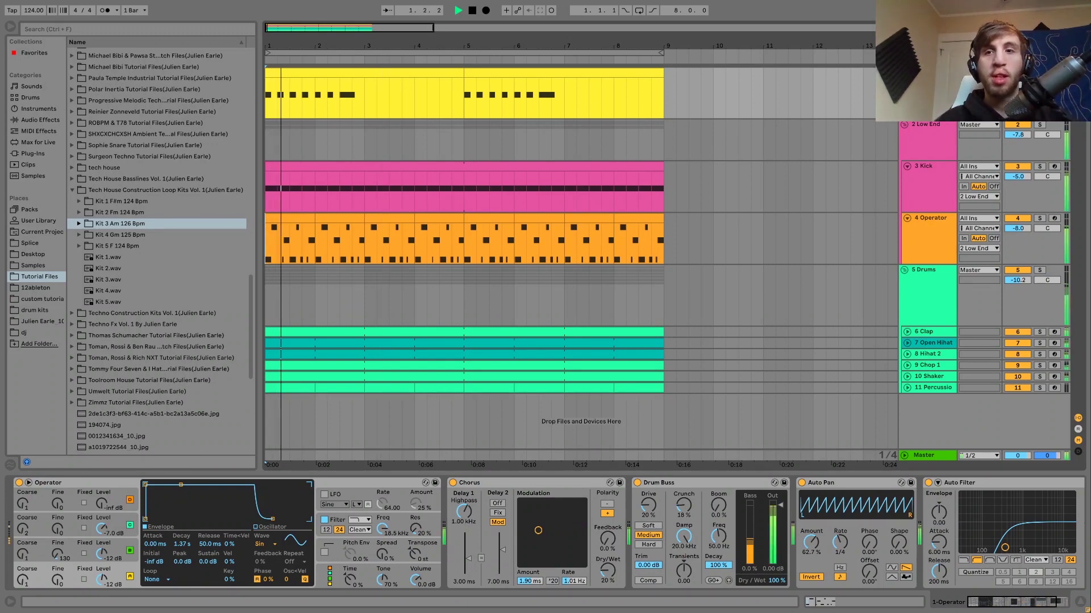
pyautogui.press('space')
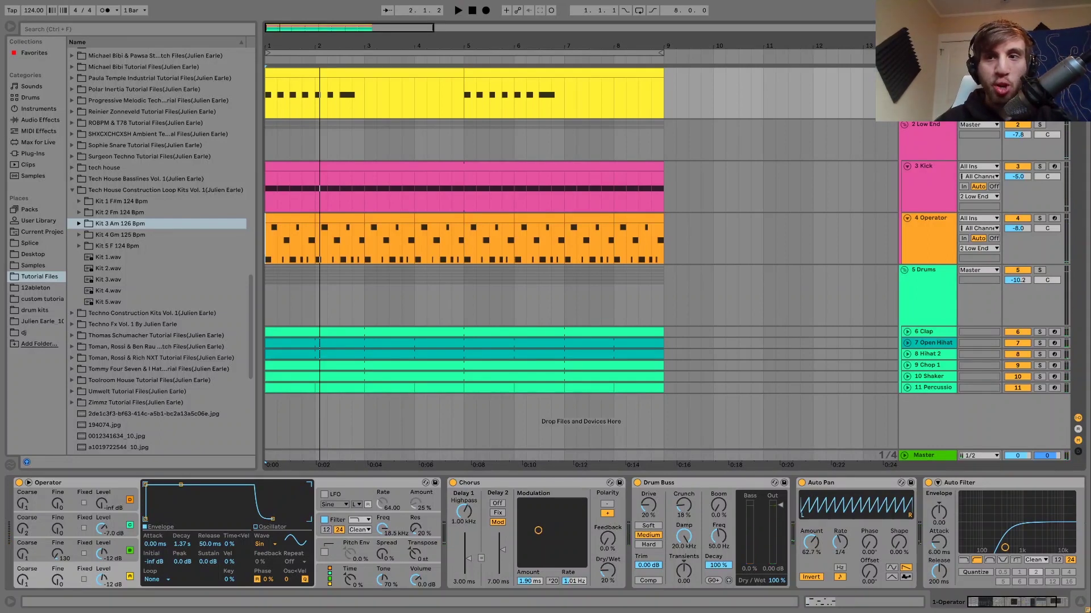
pyautogui.press('space')
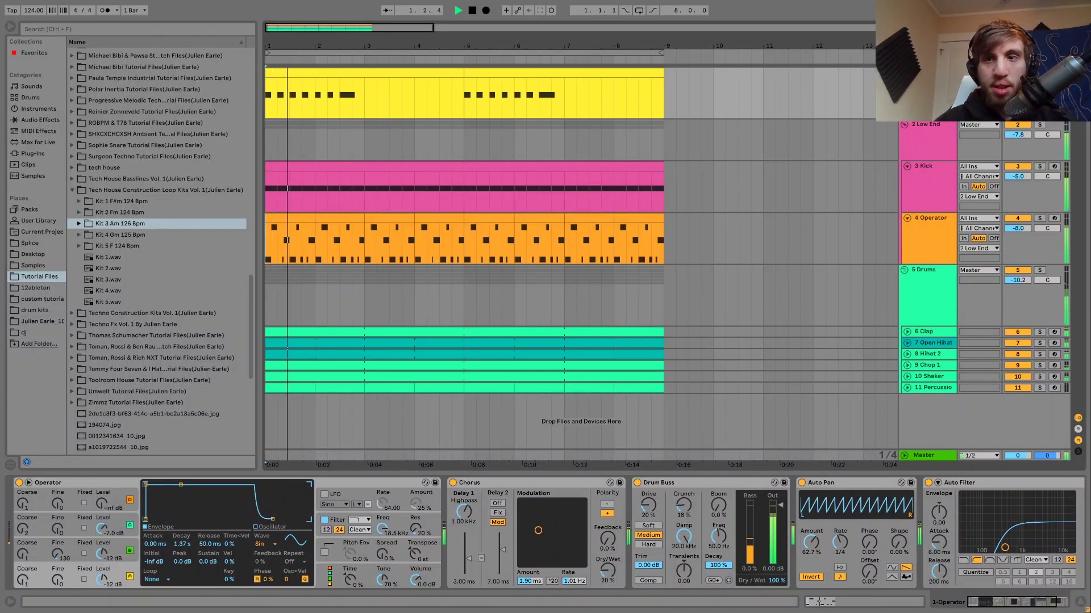
pyautogui.press('space')
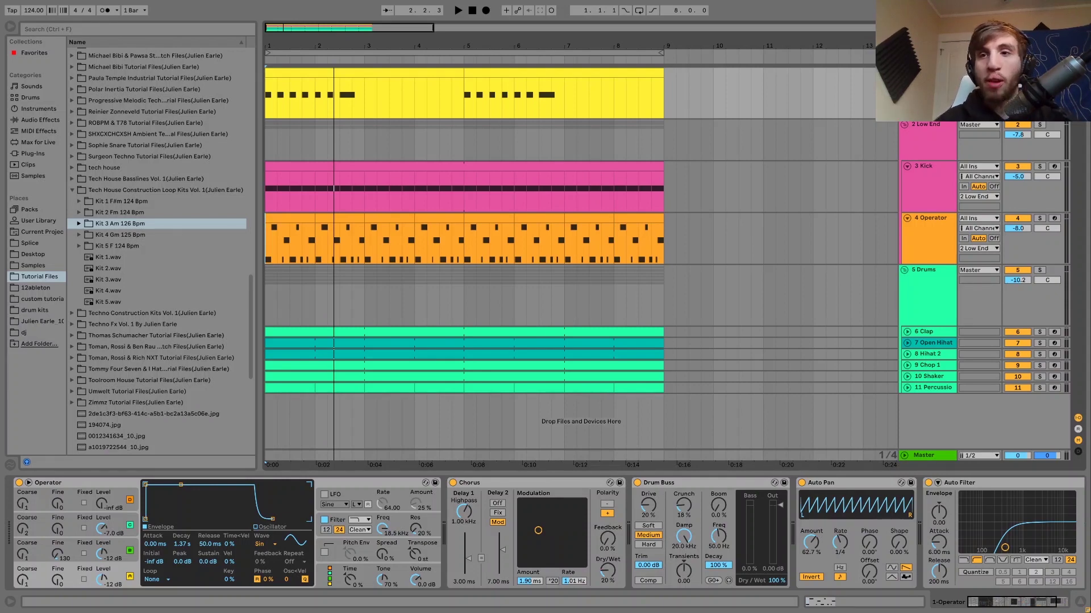
# Inspect the notes in the yellow track's first MIDI clip during full playback and return to its device chain.
pyautogui.doubleClick(450, 70)
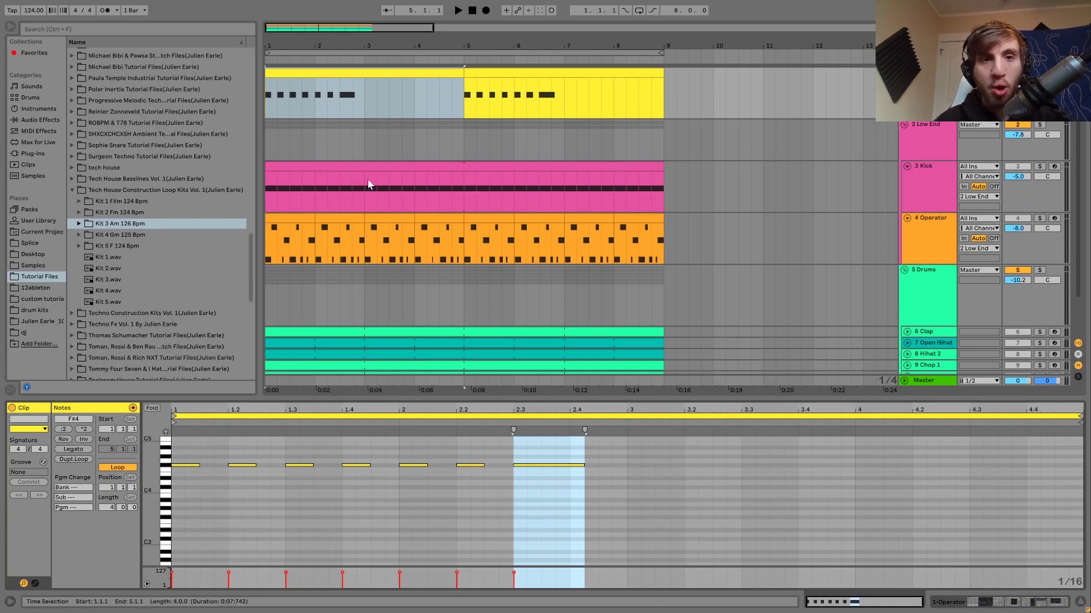
pyautogui.press('space')
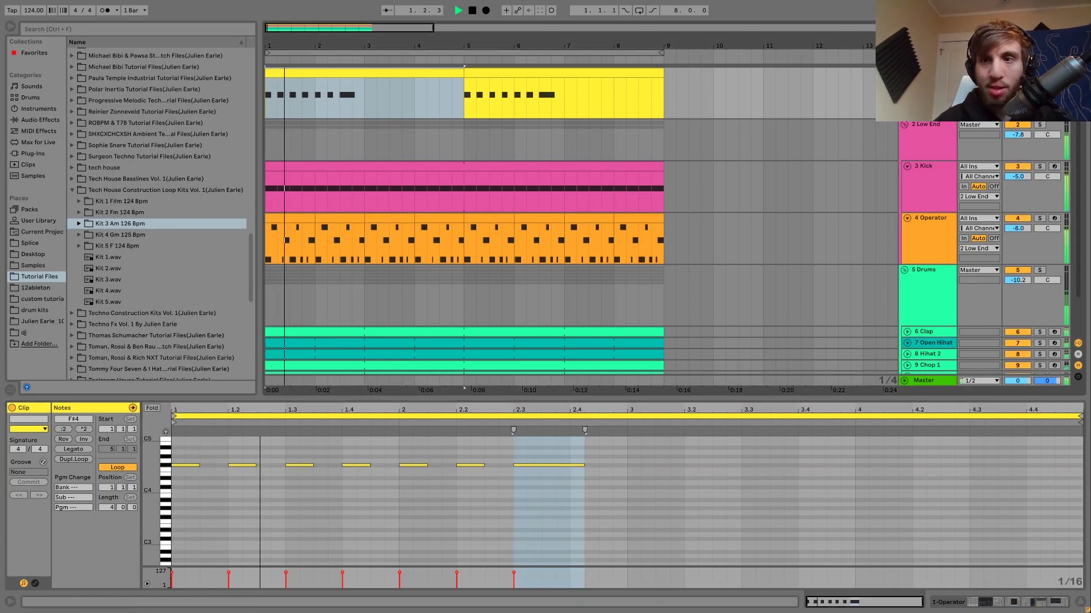
pyautogui.hotkey('shift', 'Tab')
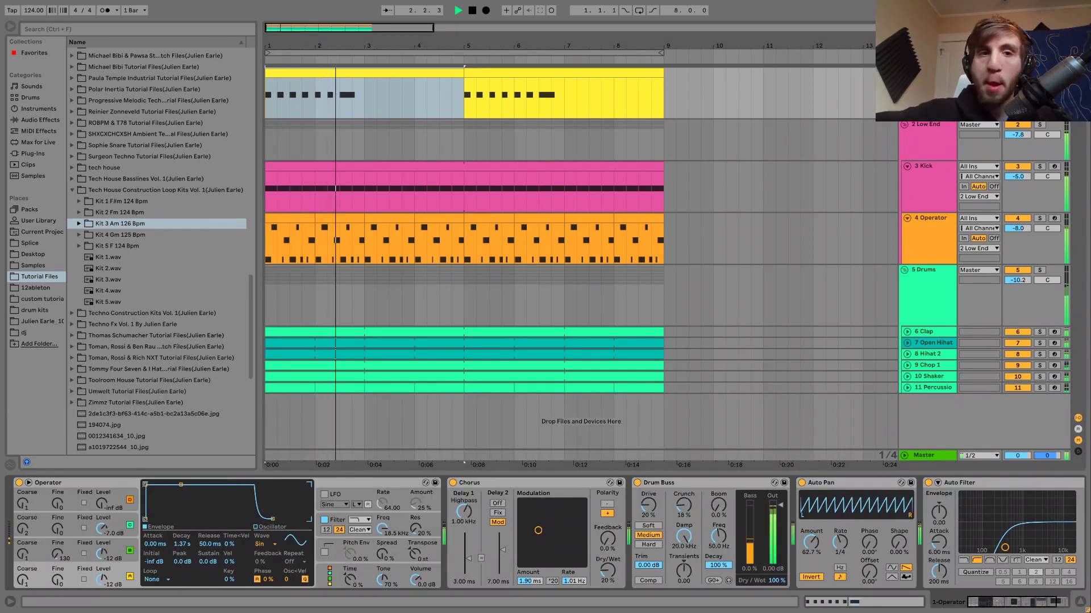
pyautogui.press('space')
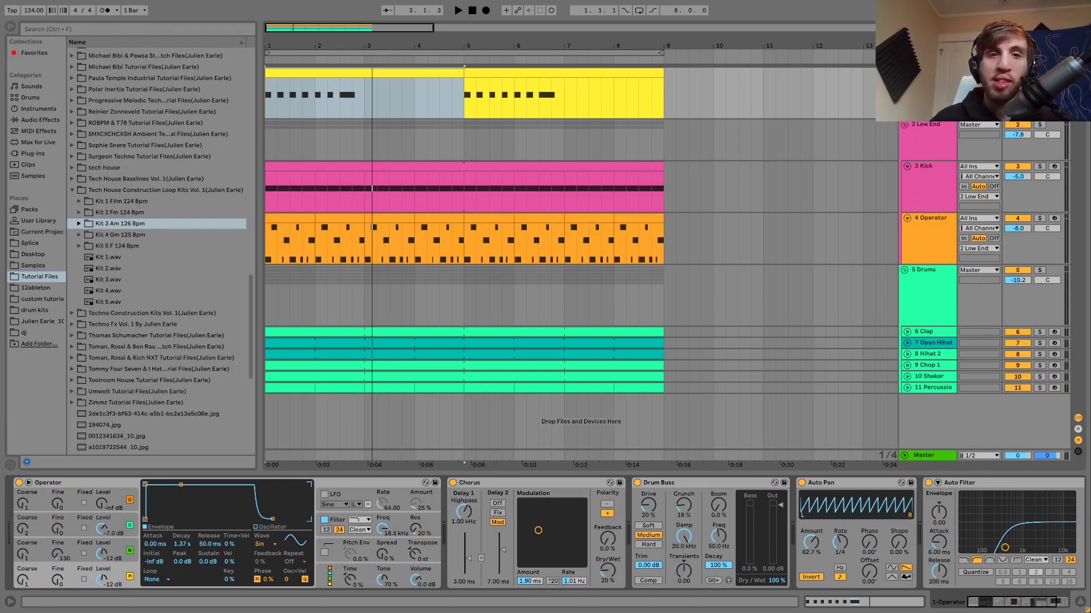
# Try duplicating the yellow track's first bar three times to fill bars 2 to 4, listen to it, and undo the duplicates.
pyautogui.moveTo(313, 108); pyautogui.dragTo(259, 95)
pyautogui.hotkey('ctrl', 'd')
pyautogui.hotkey('ctrl', 'd')
pyautogui.hotkey('ctrl', 'd')
pyautogui.press('space')
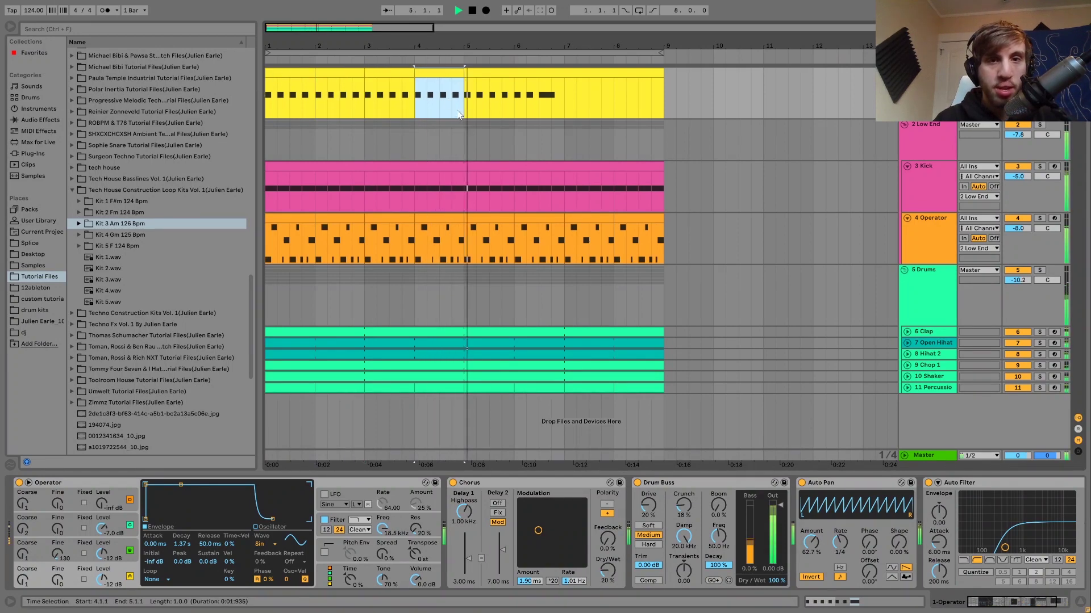
pyautogui.press('space')
pyautogui.hotkey('ctrl', 'z')
pyautogui.hotkey('ctrl', 'z')
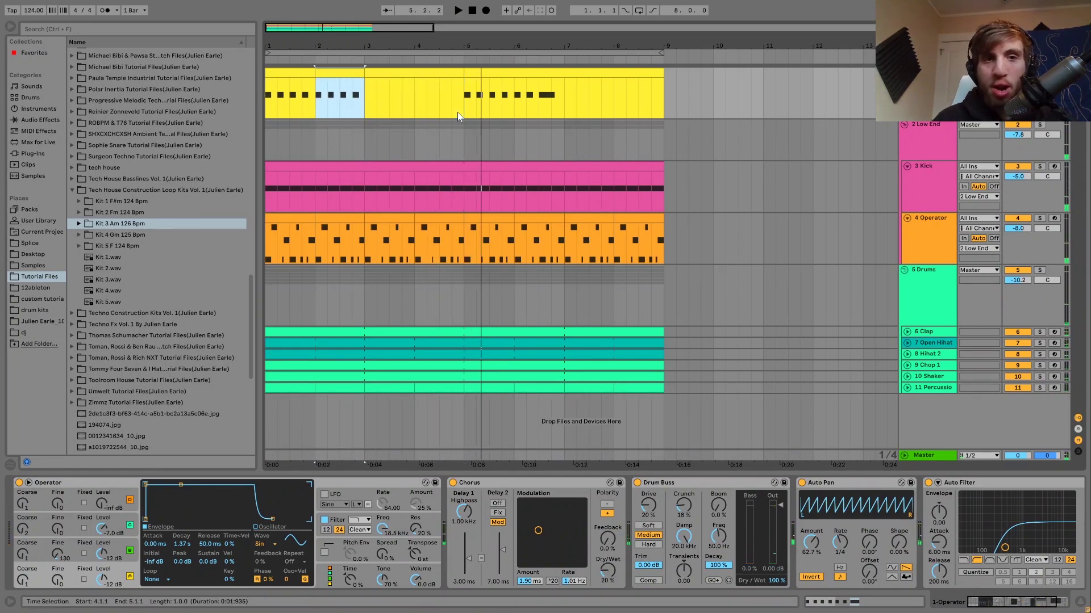
pyautogui.hotkey('ctrl', 'z')
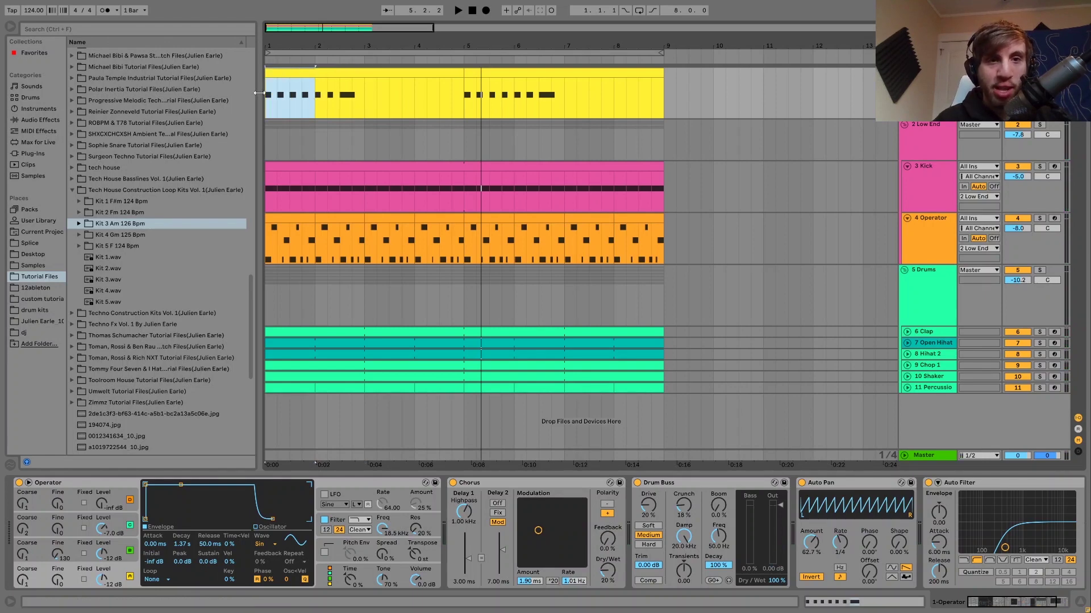
# Play the arrangement from bar 3 to hear the gap after the yellow track's first phrase.
pyautogui.click(365, 101)
pyautogui.press('space')
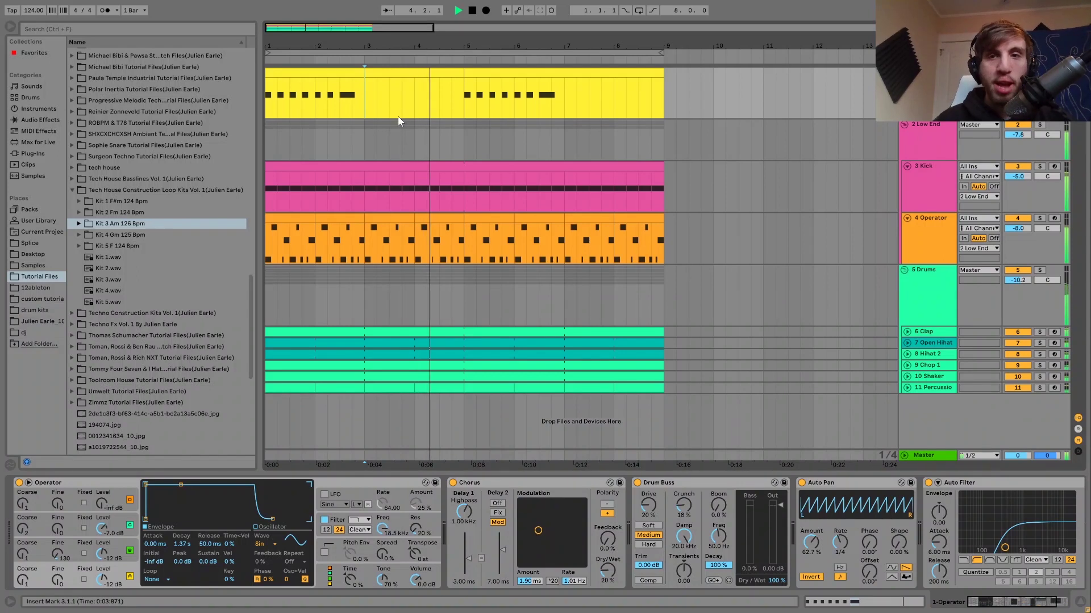
pyautogui.press('space')
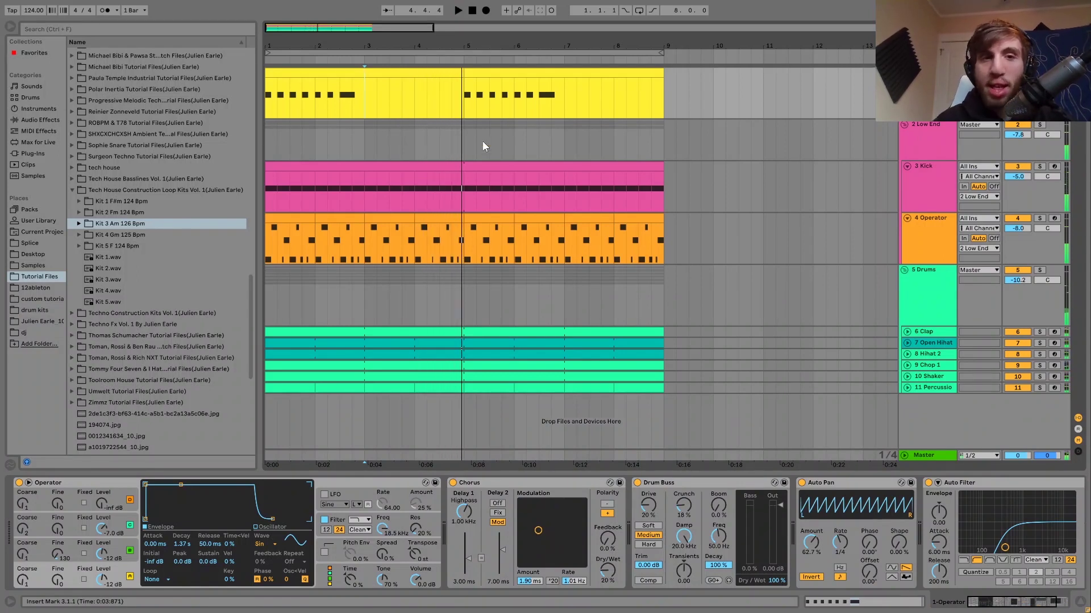
# Loop the arrangement over both yellow clips, from bar 1 to bar 9, and solo their track.
pyautogui.click(378, 73)
pyautogui.keyDown('shift'); pyautogui.click(501, 71); pyautogui.keyUp('shift')
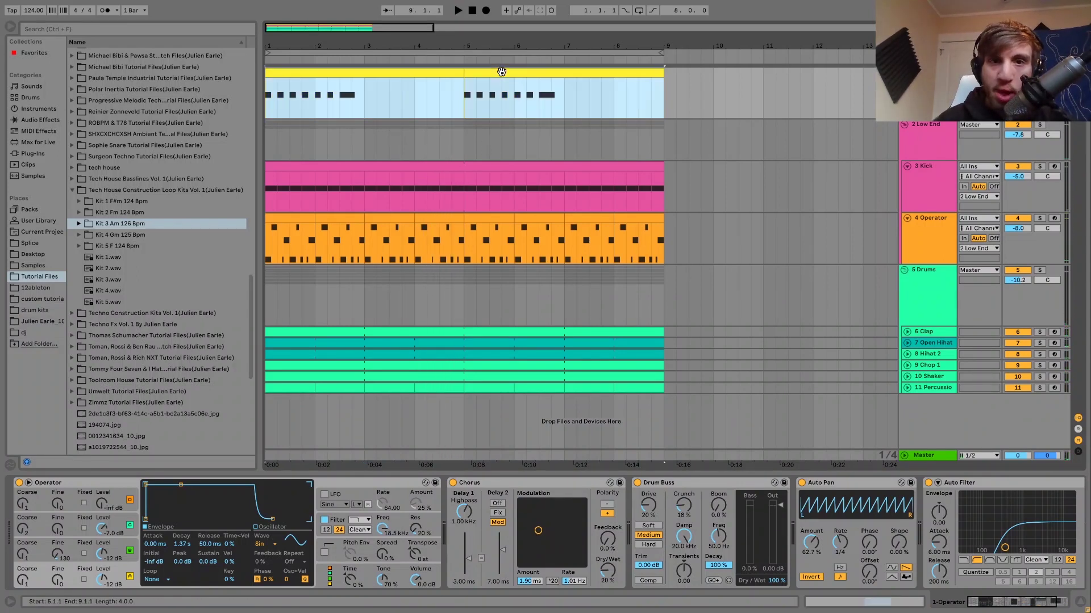
pyautogui.hotkey('ctrl', 'l')
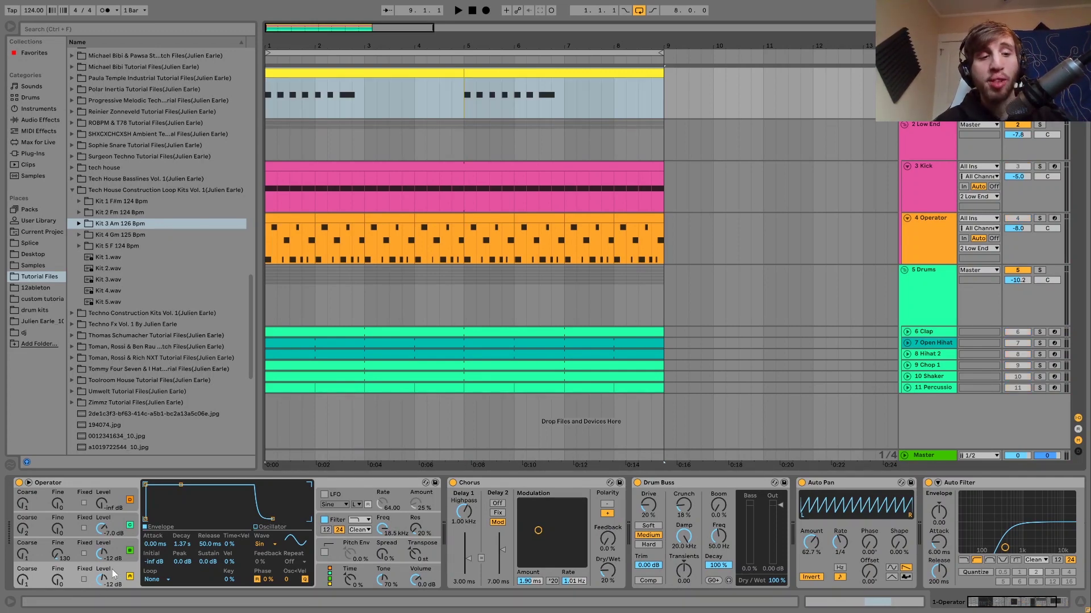
# Examine the oscillator settings in Operator, select oscillator B, and play the soloed sound several times.
pyautogui.click(115, 513)
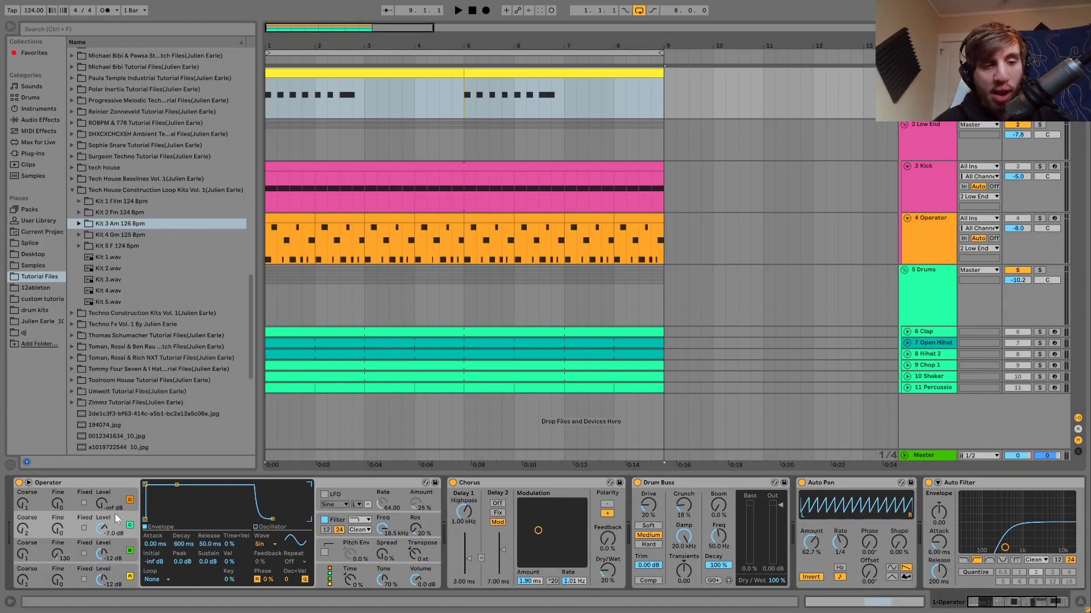
pyautogui.click(59, 553)
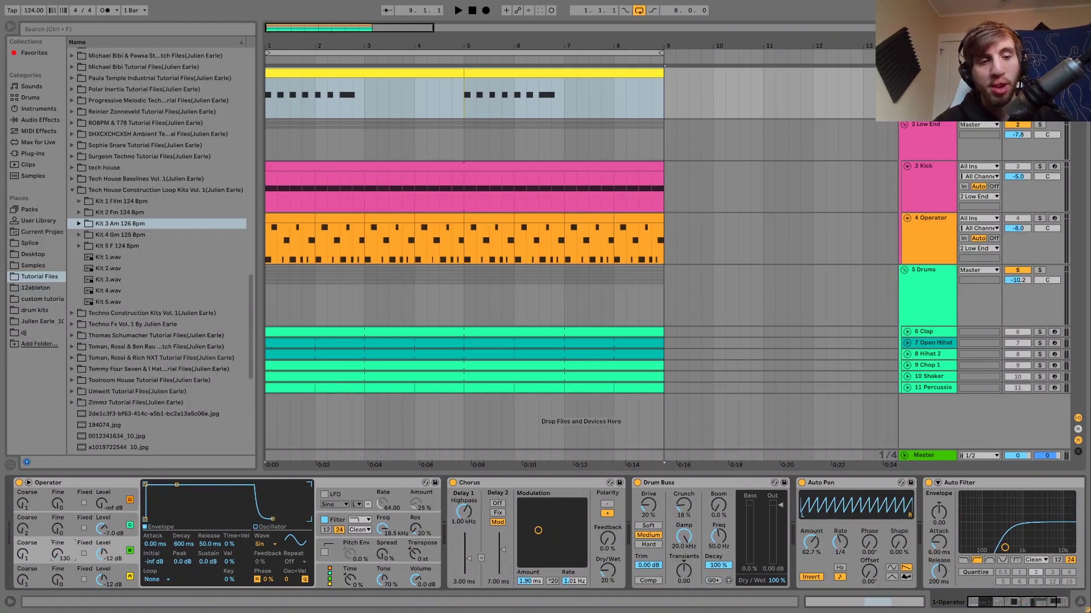
pyautogui.press('space')
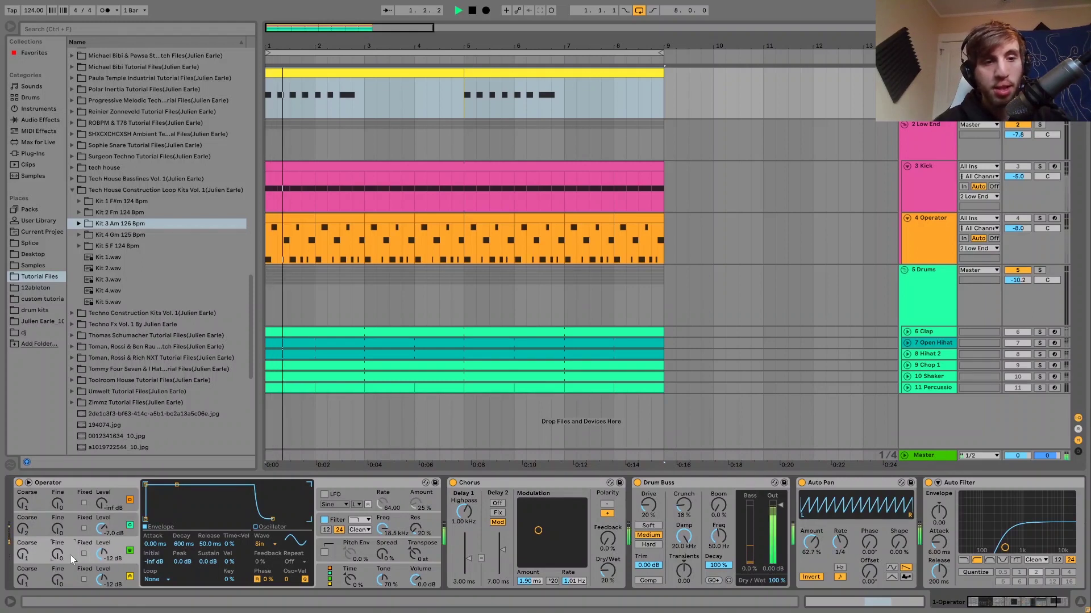
pyautogui.press('space')
pyautogui.press('space')
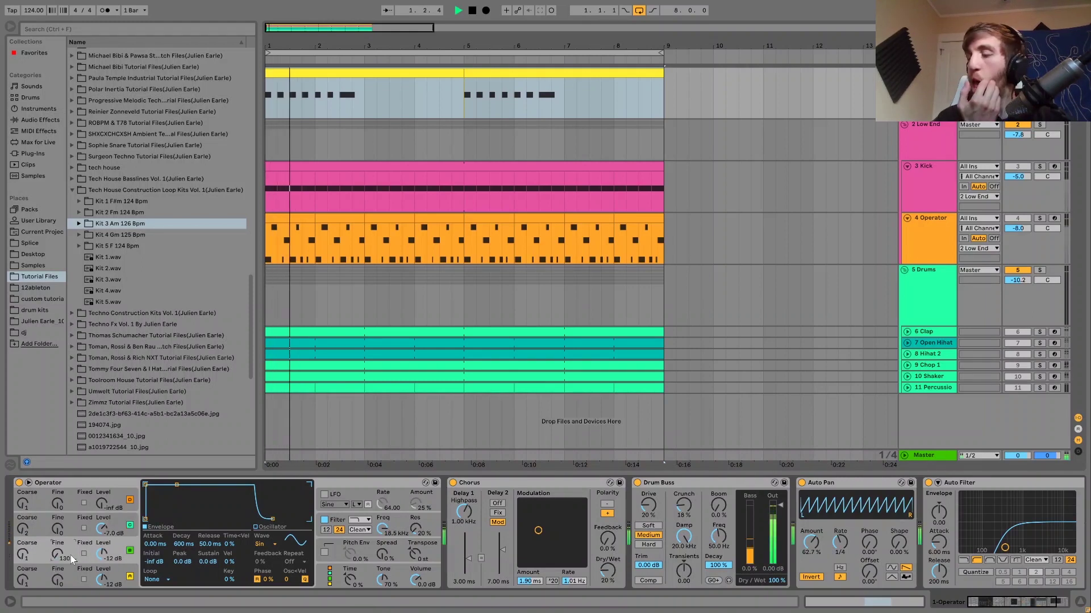
pyautogui.press('space')
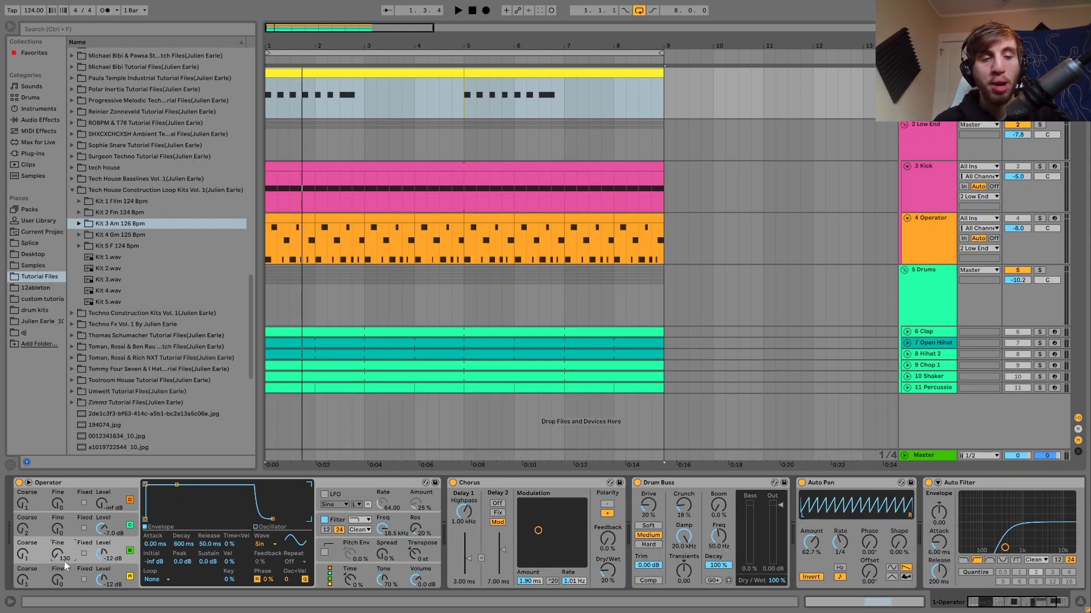
pyautogui.press('space')
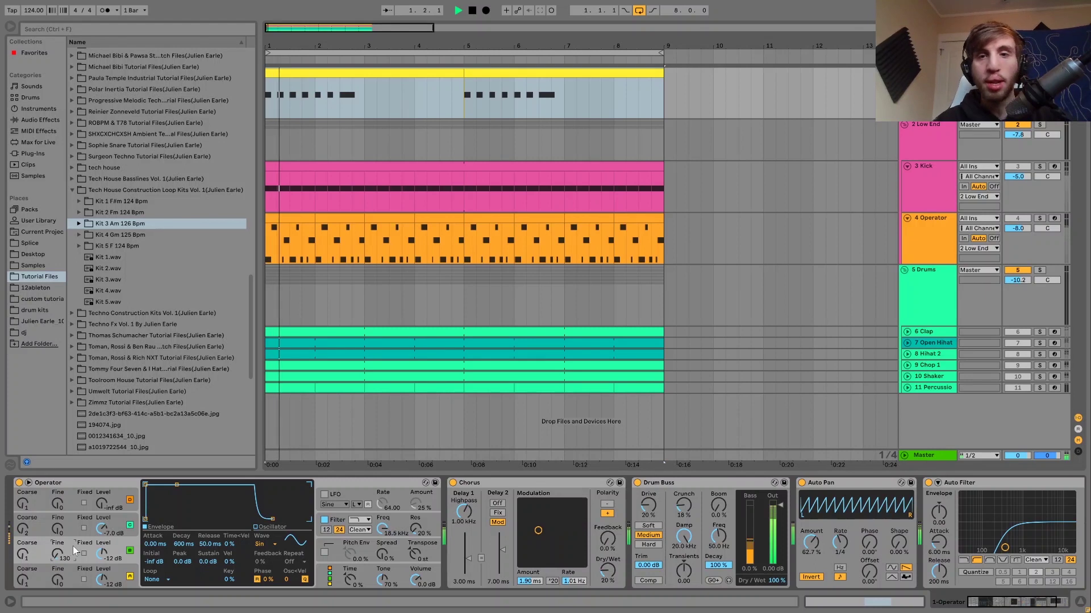
# Play the soloed lead sound several times while examining the fine tuning of Operator's oscillator B.
pyautogui.press('space')
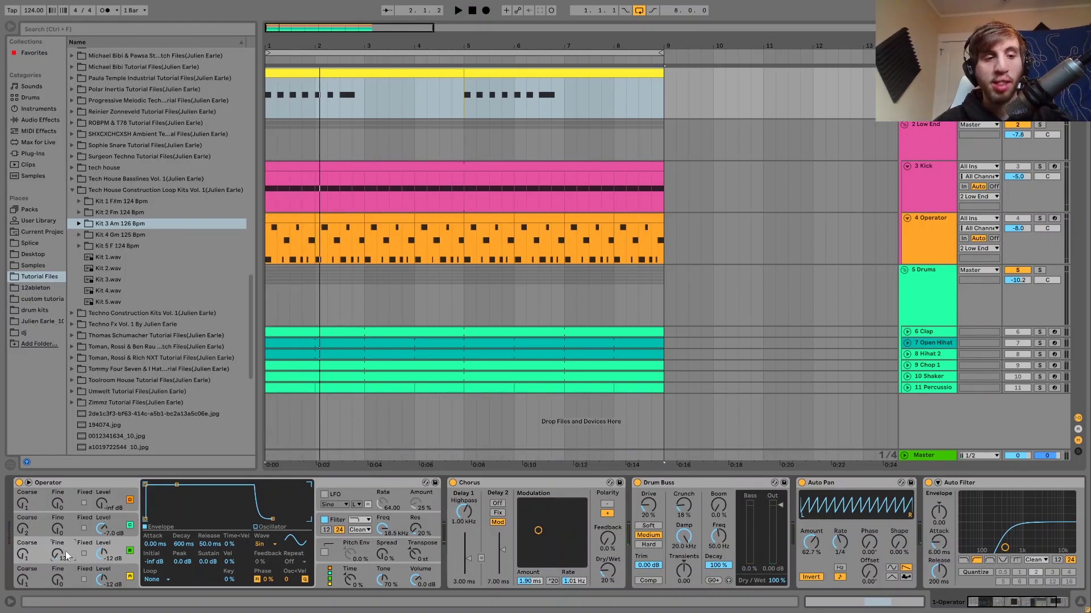
pyautogui.press('space')
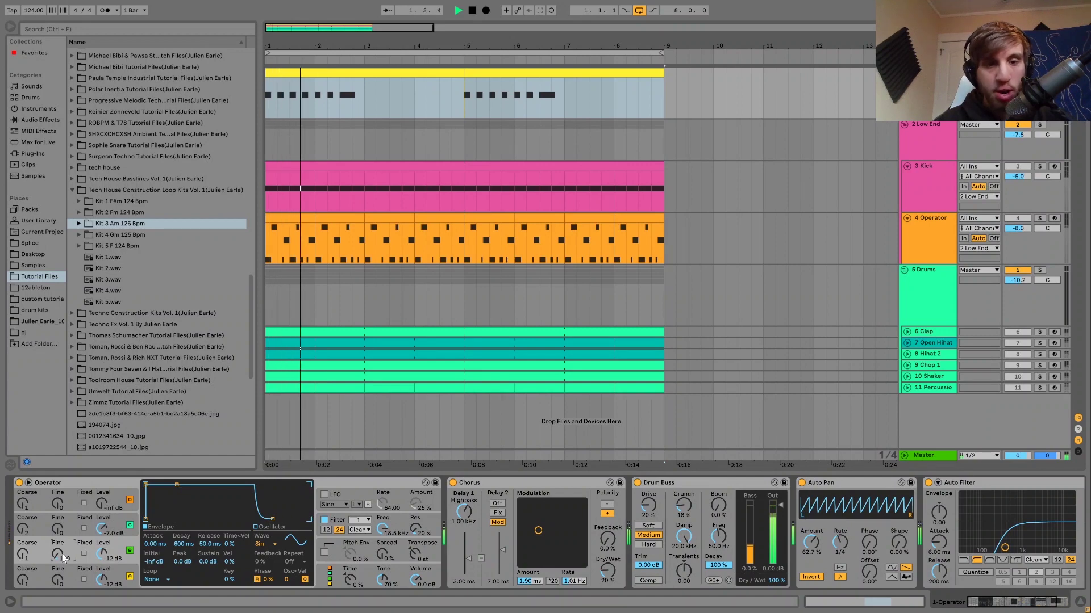
pyautogui.press('space')
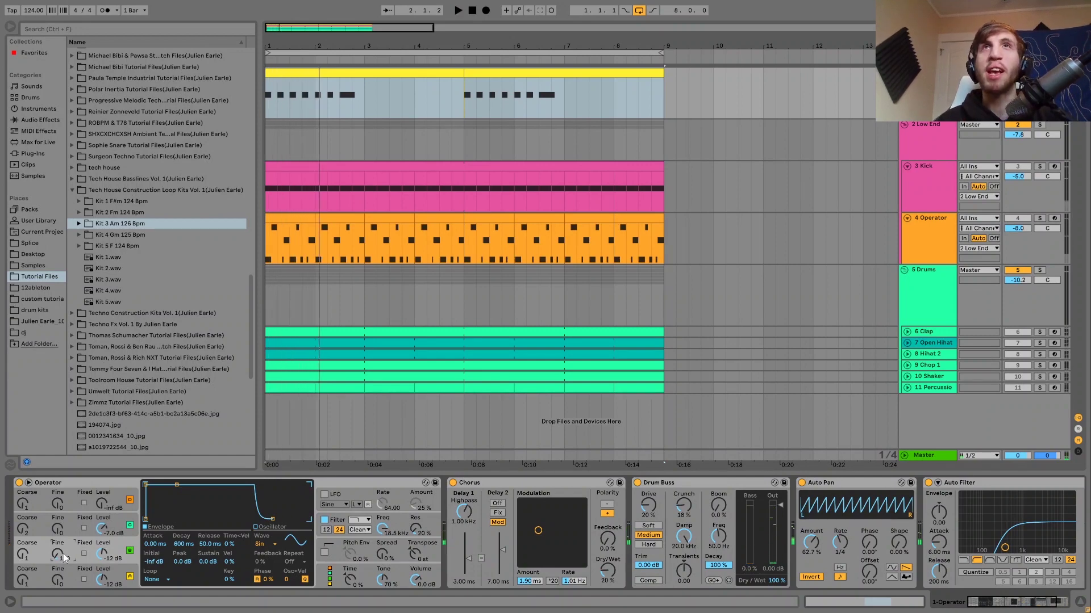
pyautogui.press('space')
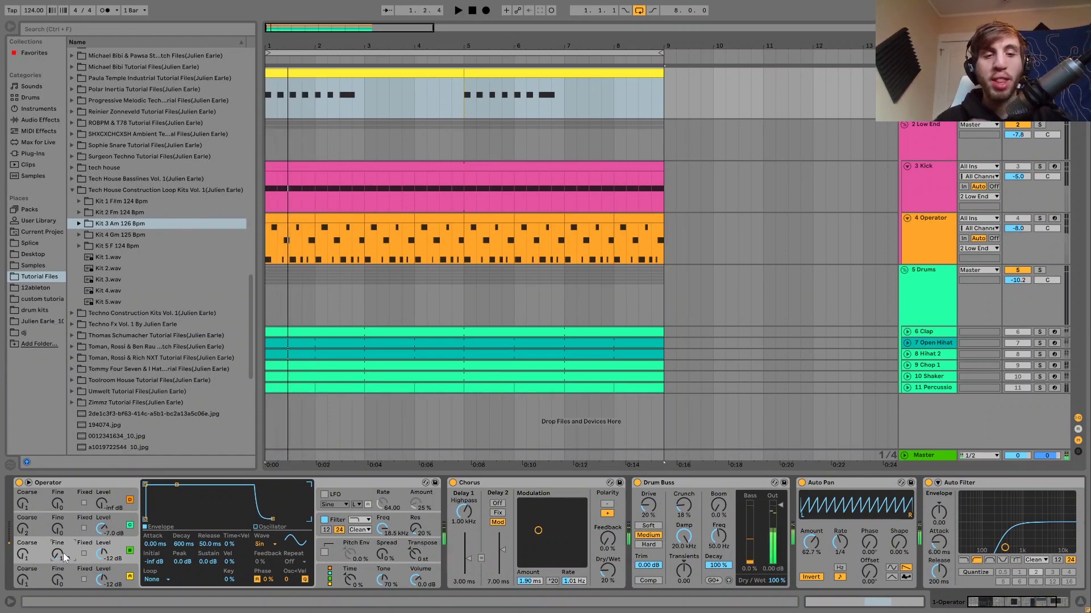
pyautogui.moveTo(63, 554); pyautogui.dragTo(53, 549)
pyautogui.press('space')
pyautogui.press('space')
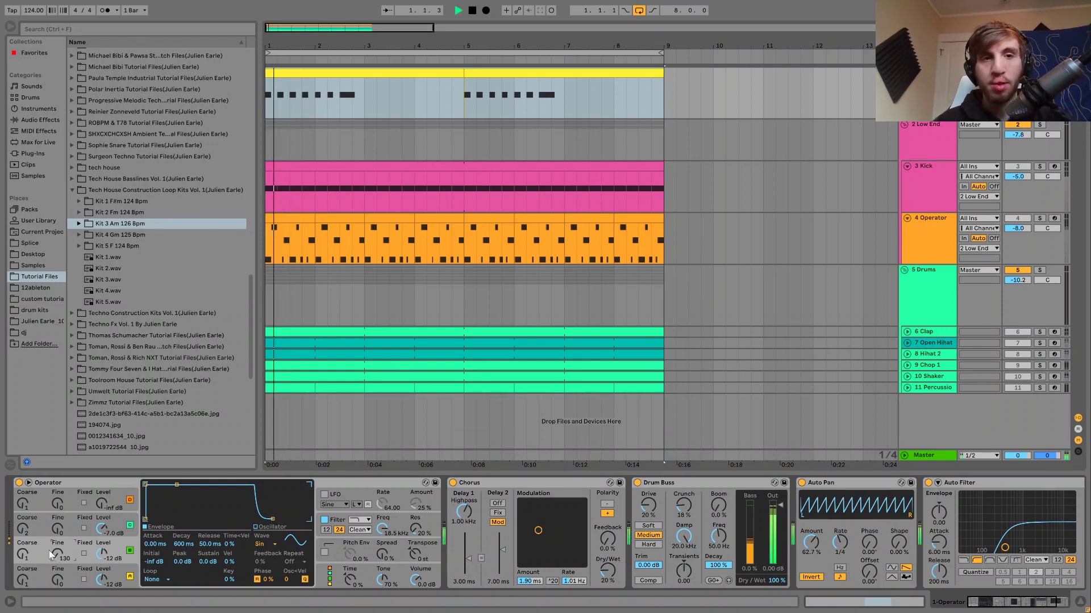
# Examine the lead's effects from Chorus to Auto Filter, playing it soloed and with the solo briefly turned off.
pyautogui.hscroll(5, 278, 523)
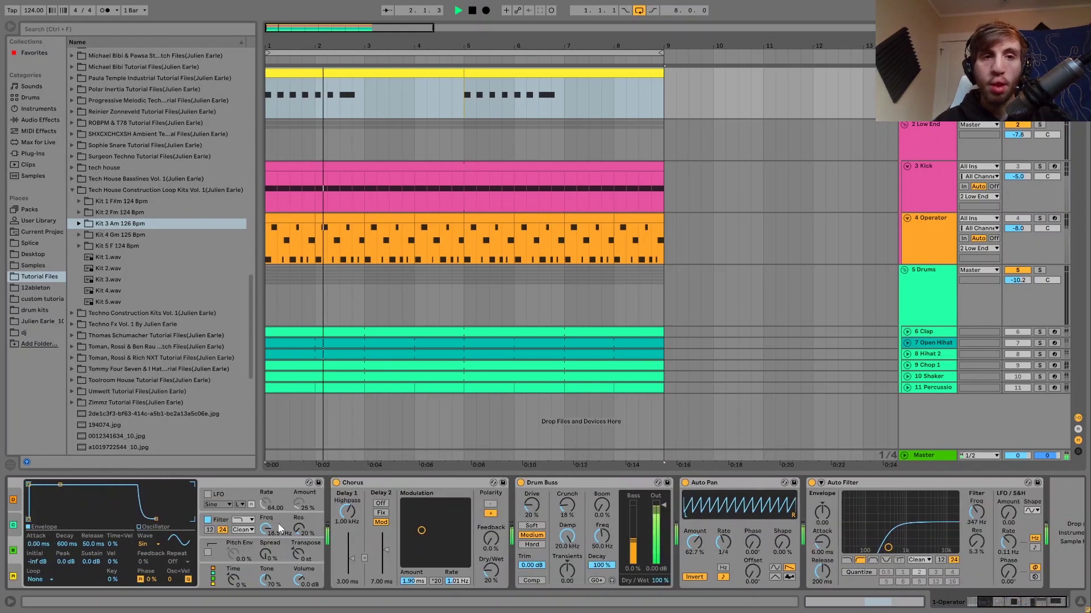
pyautogui.press('space')
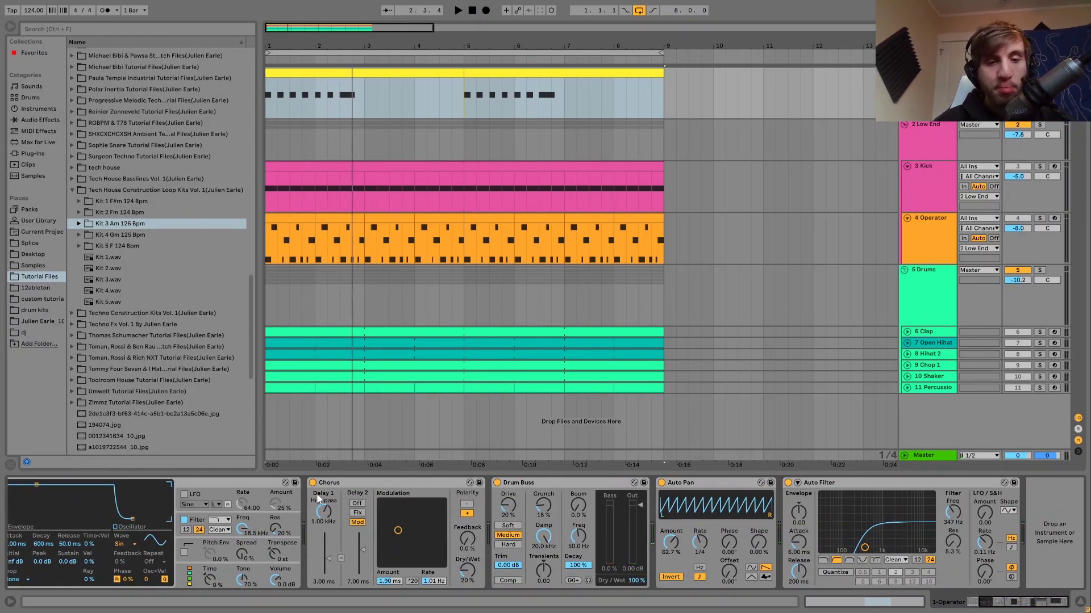
pyautogui.press('space')
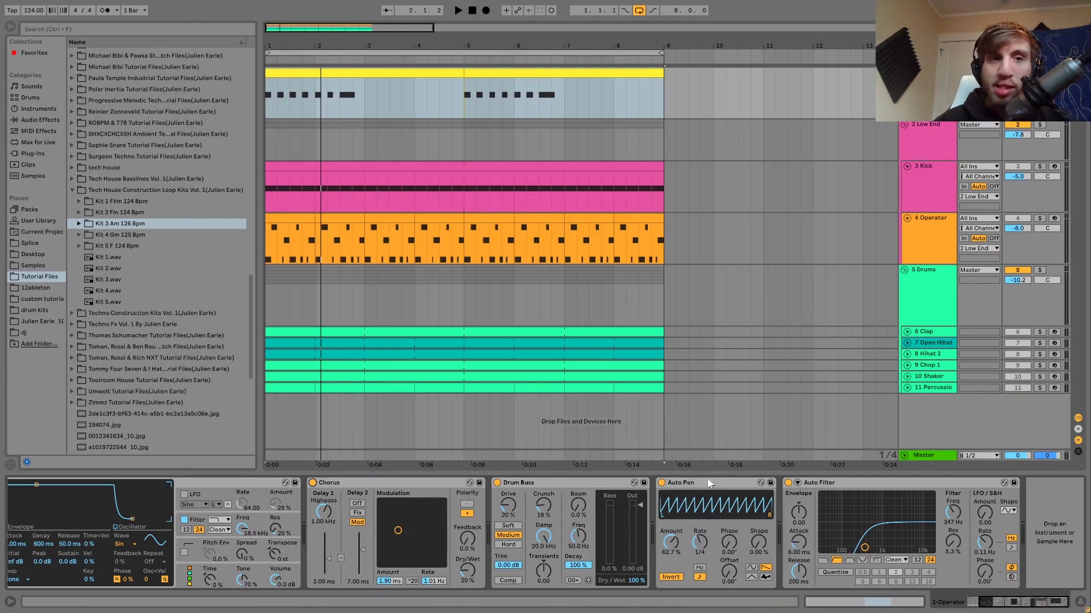
pyautogui.press('space')
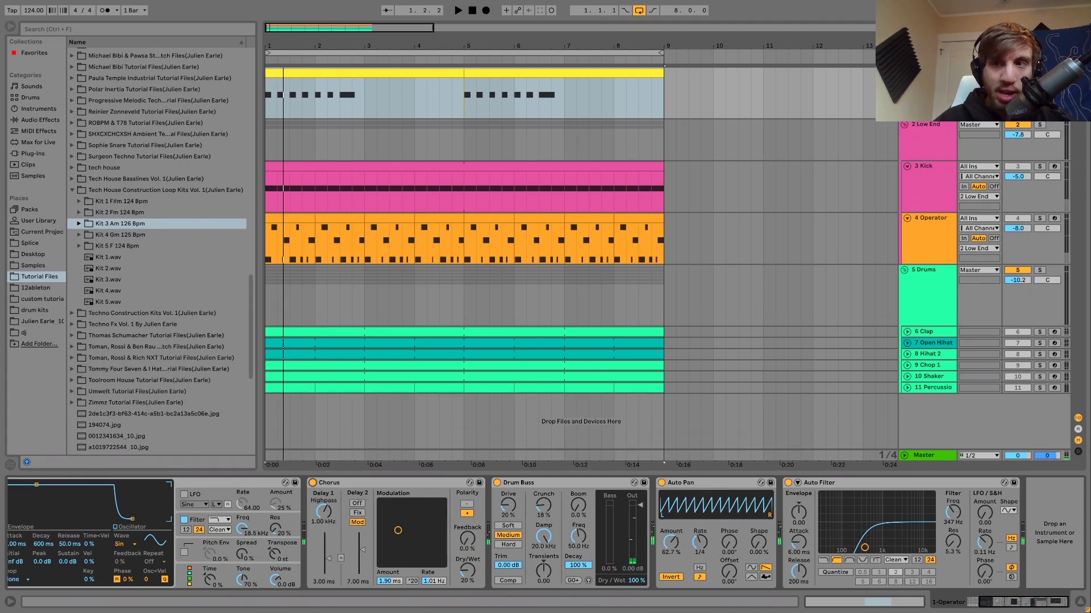
pyautogui.click(1039, 72)
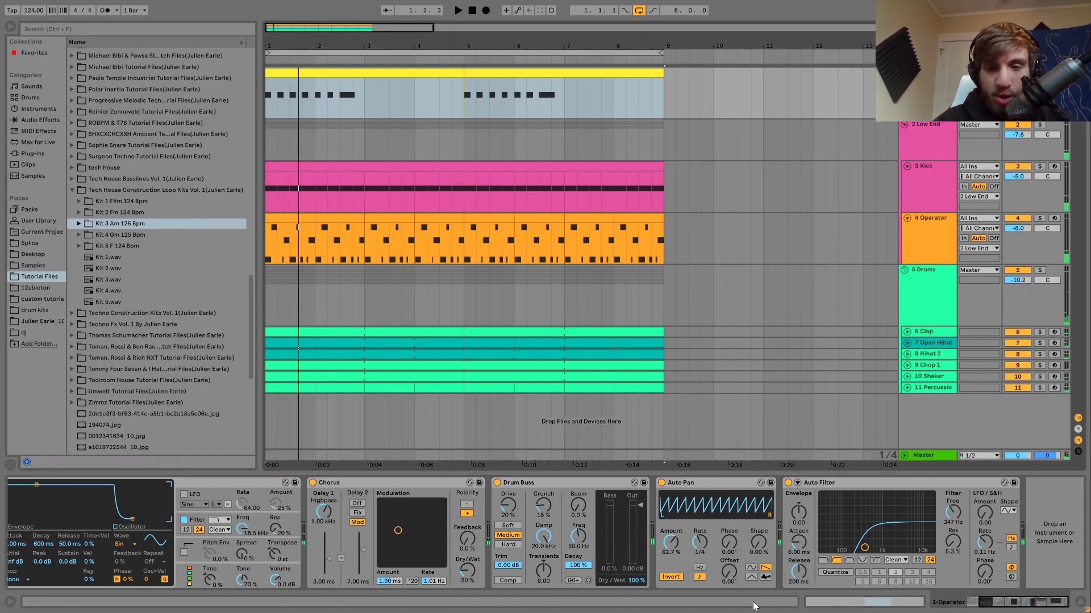
pyautogui.click(1040, 73)
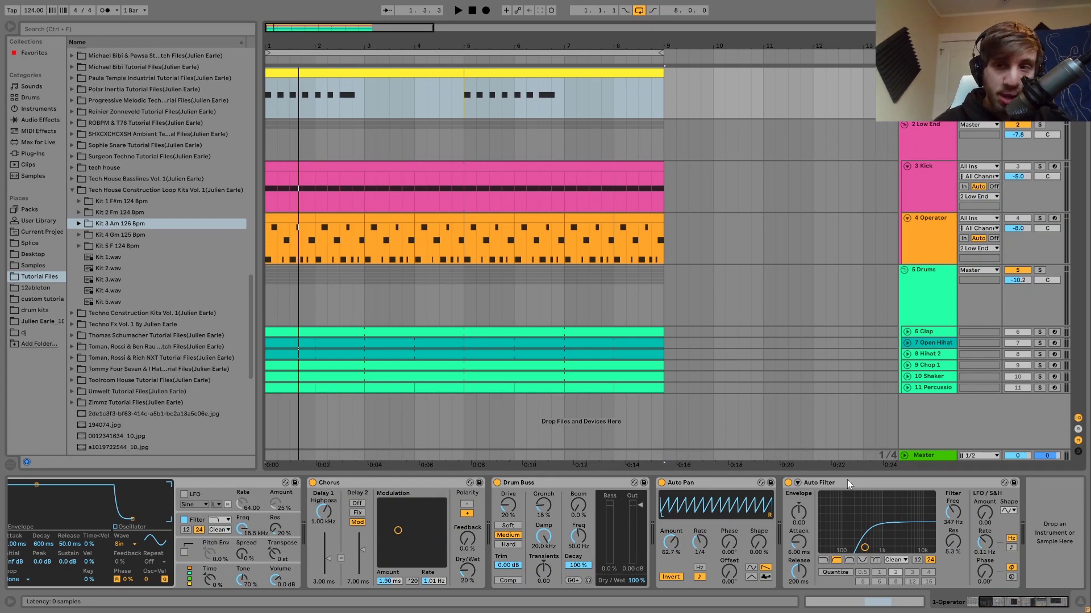
# Show the Kick track's devices, solo the track and play it.
pyautogui.click(919, 179)
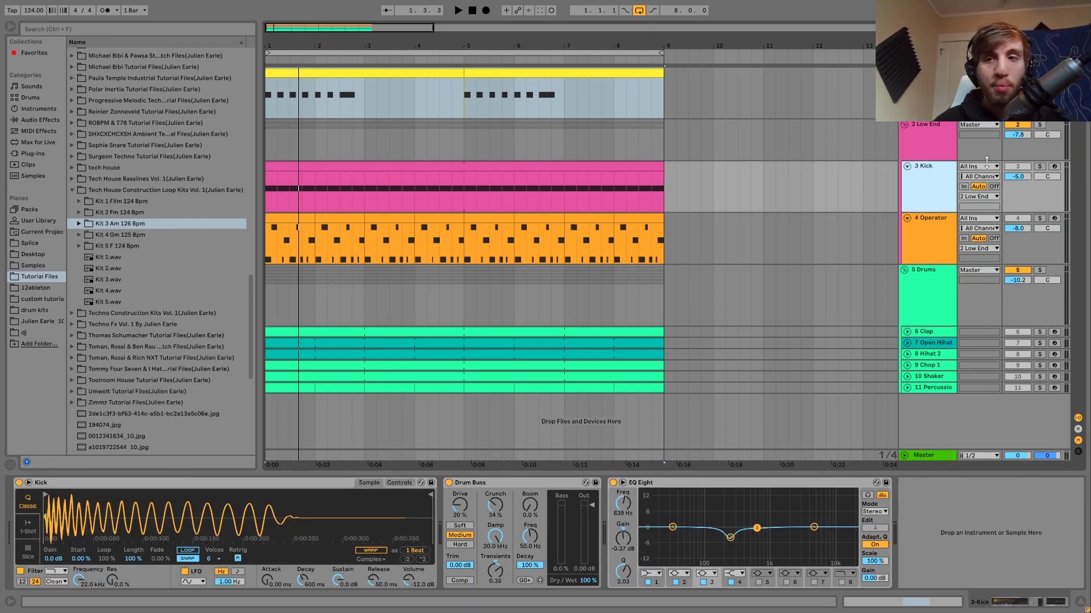
pyautogui.click(1040, 166)
pyautogui.press('space')
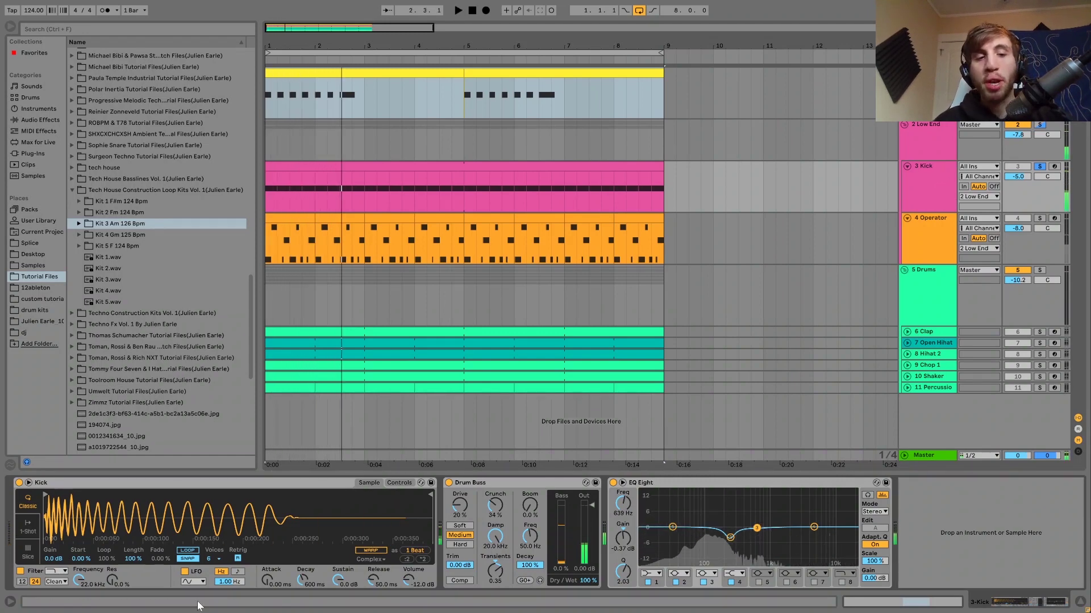
pyautogui.press('space')
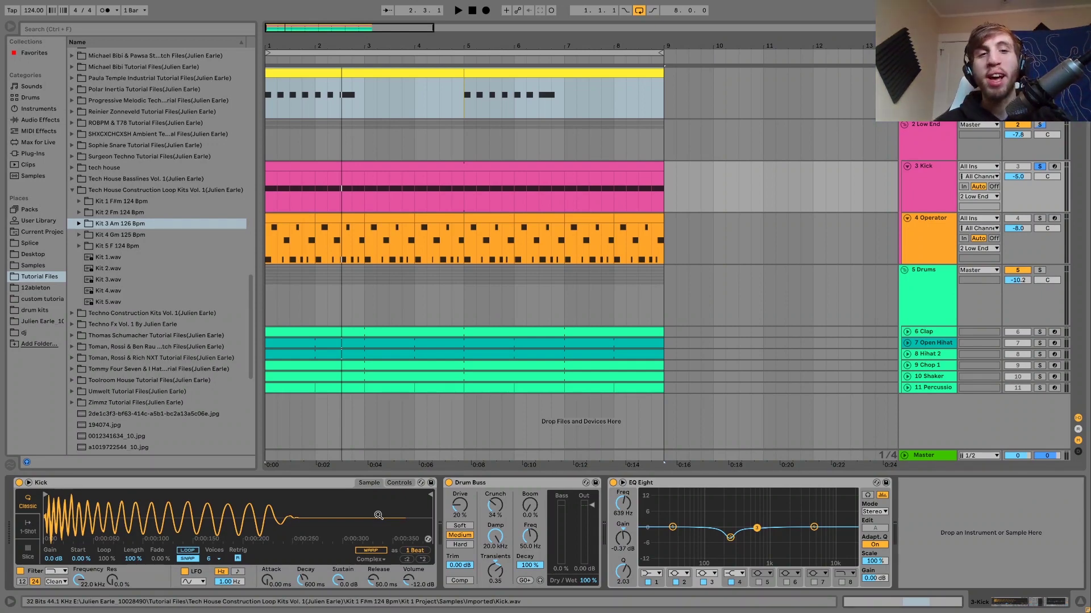
# Play the soloed kick several more times to hear its sound.
pyautogui.press('space')
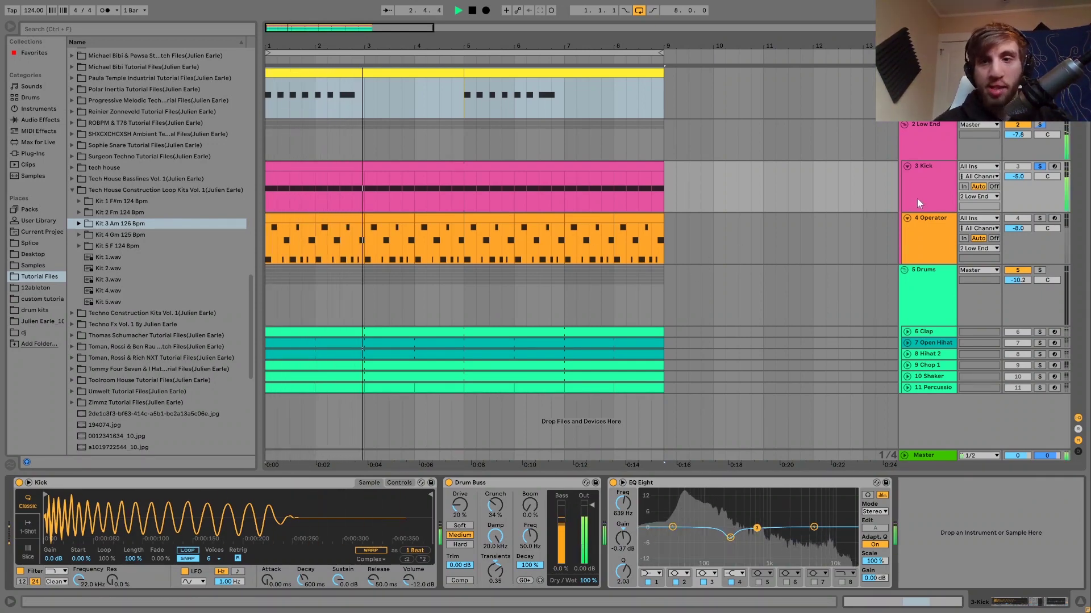
pyautogui.press('space')
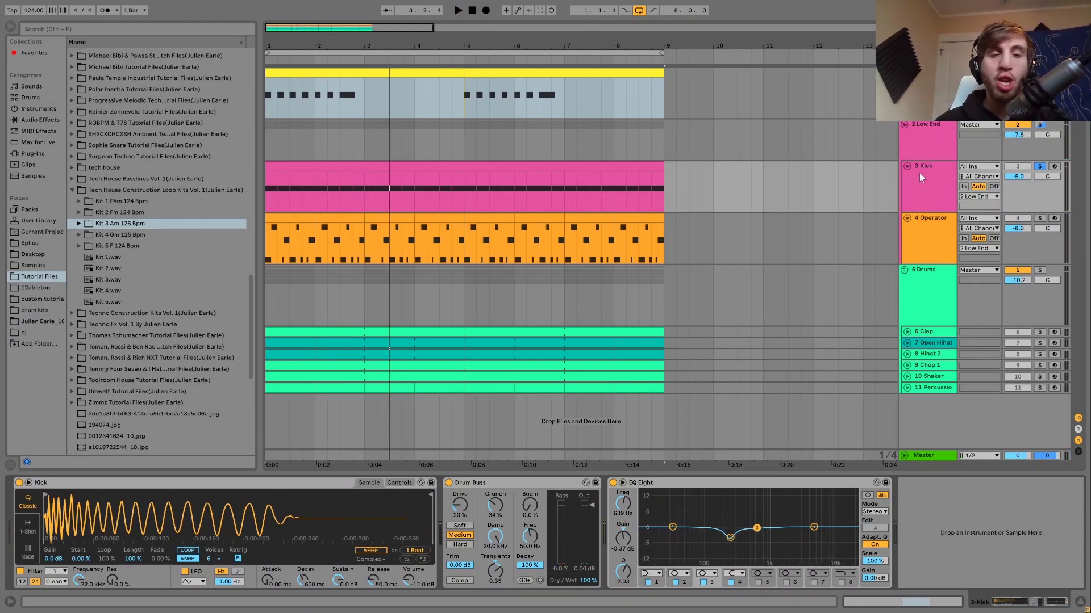
pyautogui.press('space')
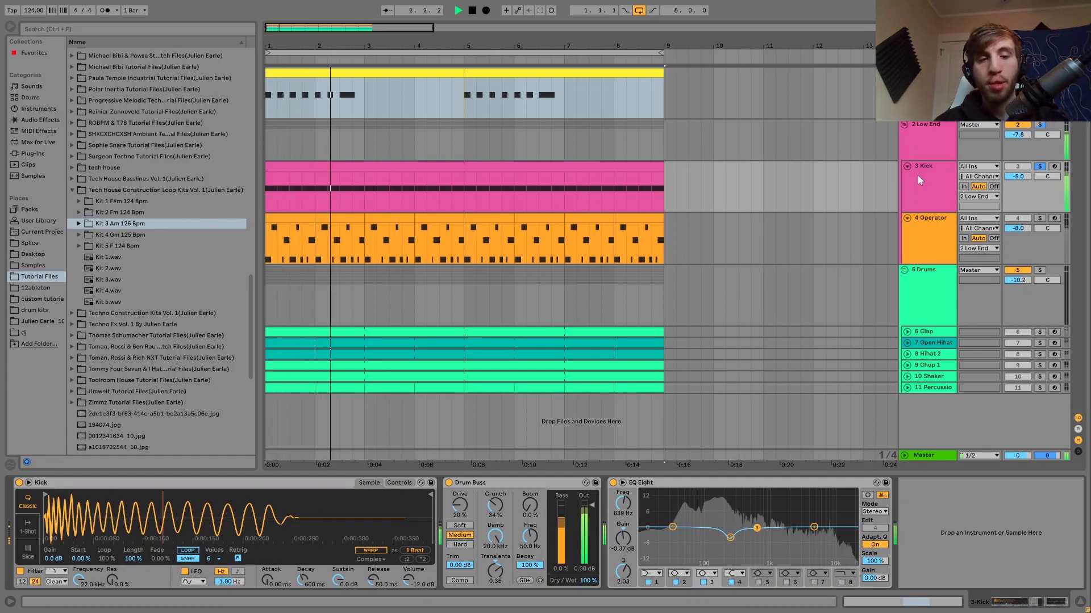
pyautogui.press('space')
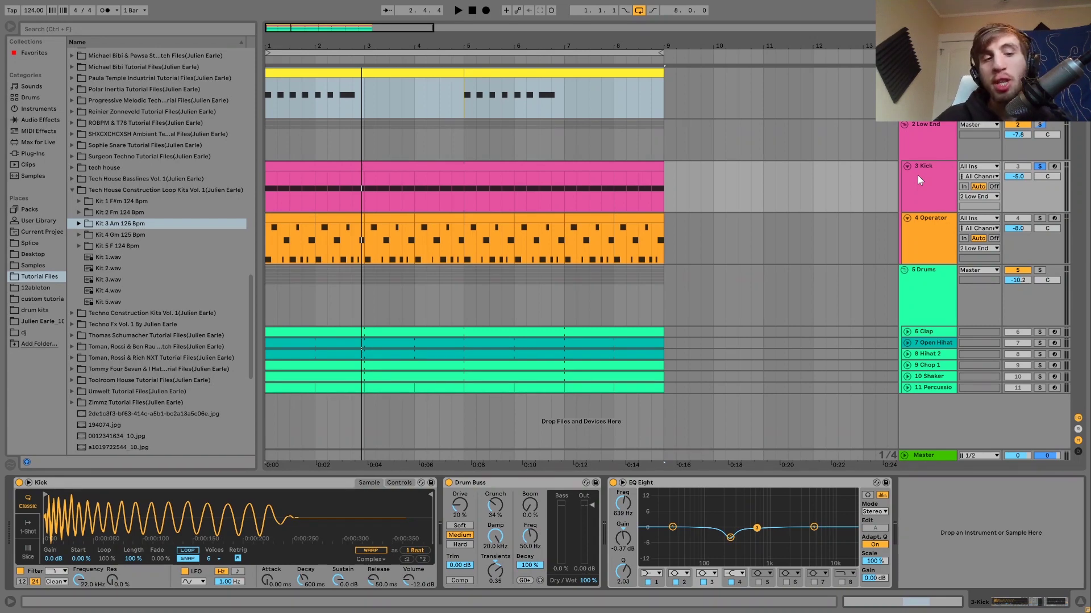
pyautogui.press('space')
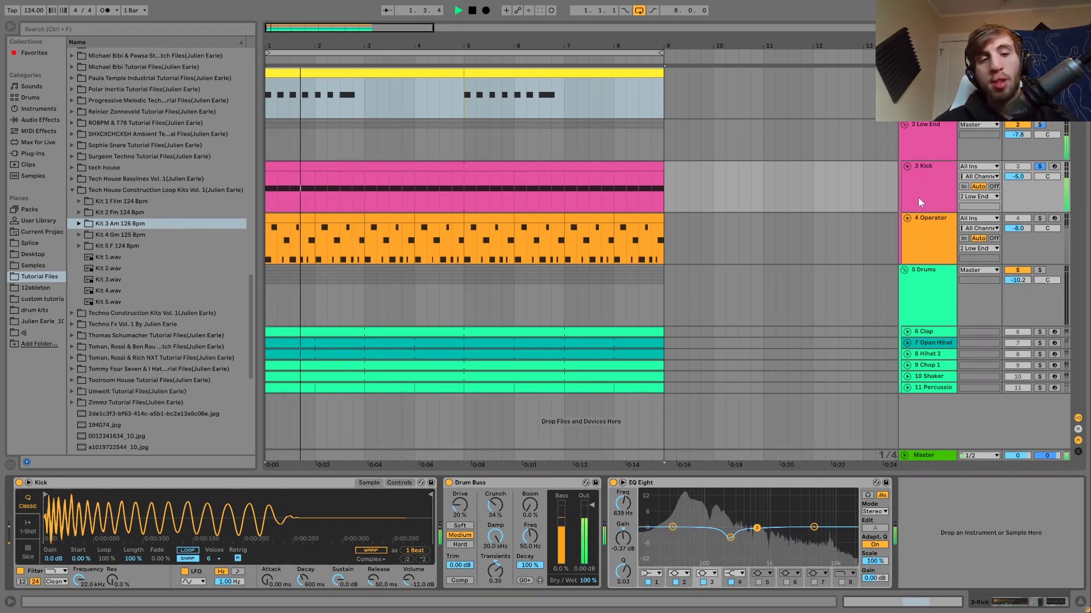
pyautogui.press('space')
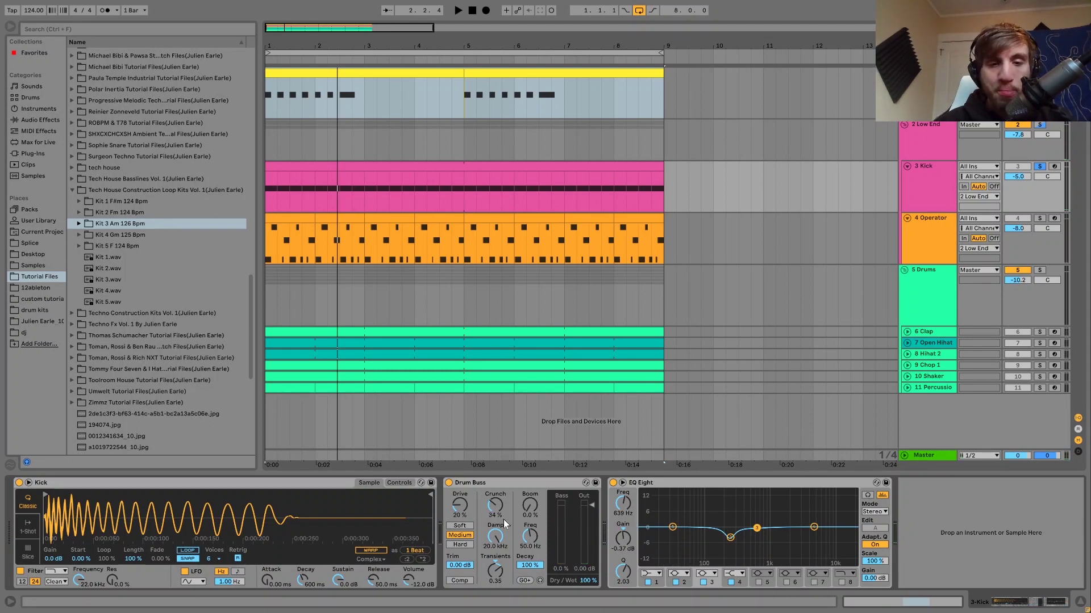
# Compare the kick with Drum Buss off and on, and select the dip in its EQ Eight while listening.
pyautogui.press('space')
pyautogui.click(448, 483)
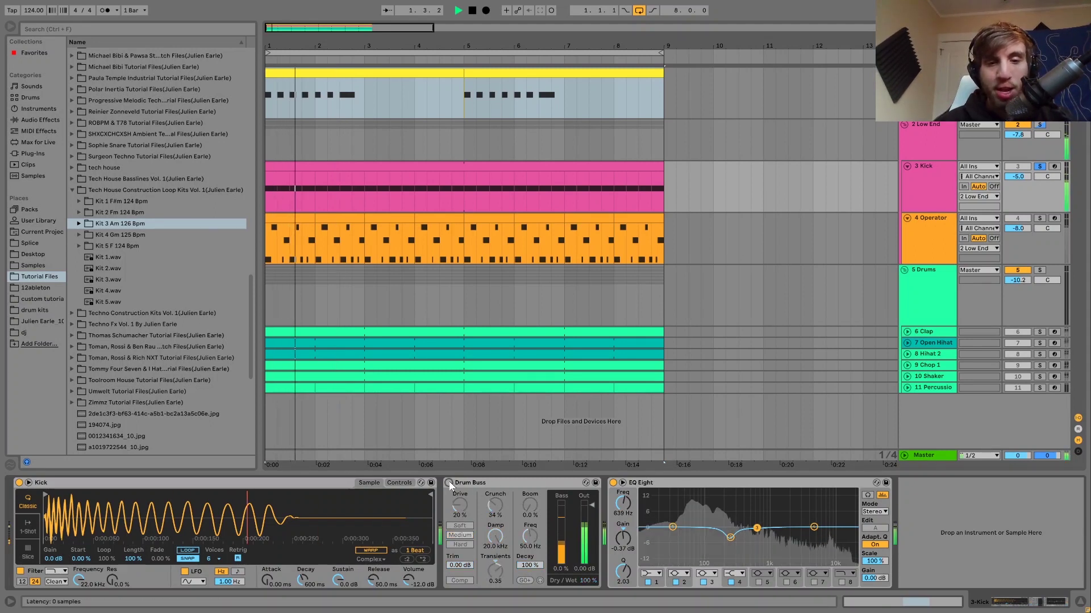
pyautogui.click(449, 482)
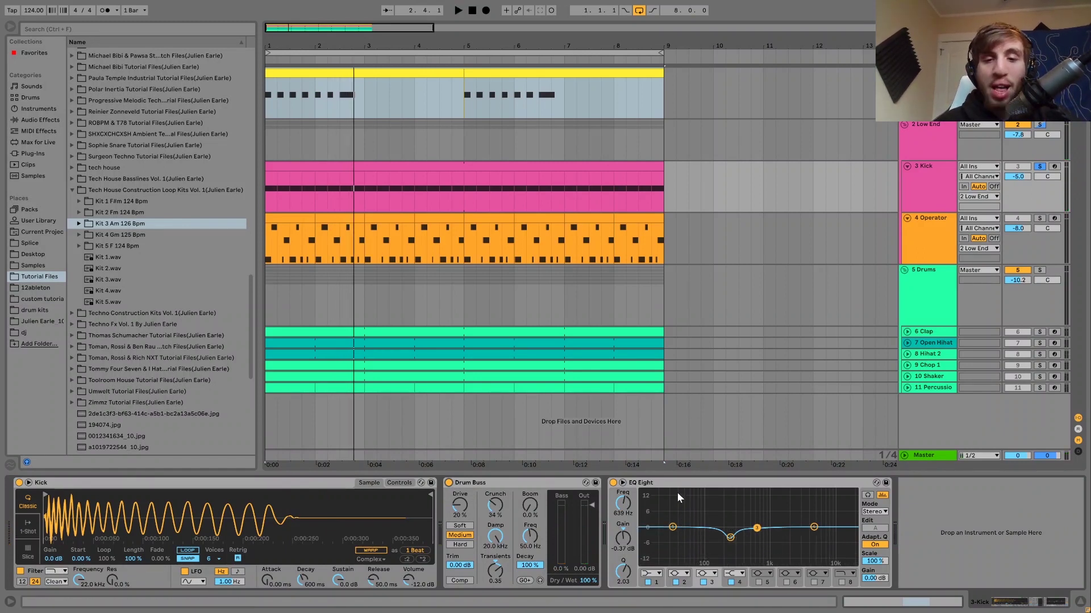
pyautogui.click(731, 538)
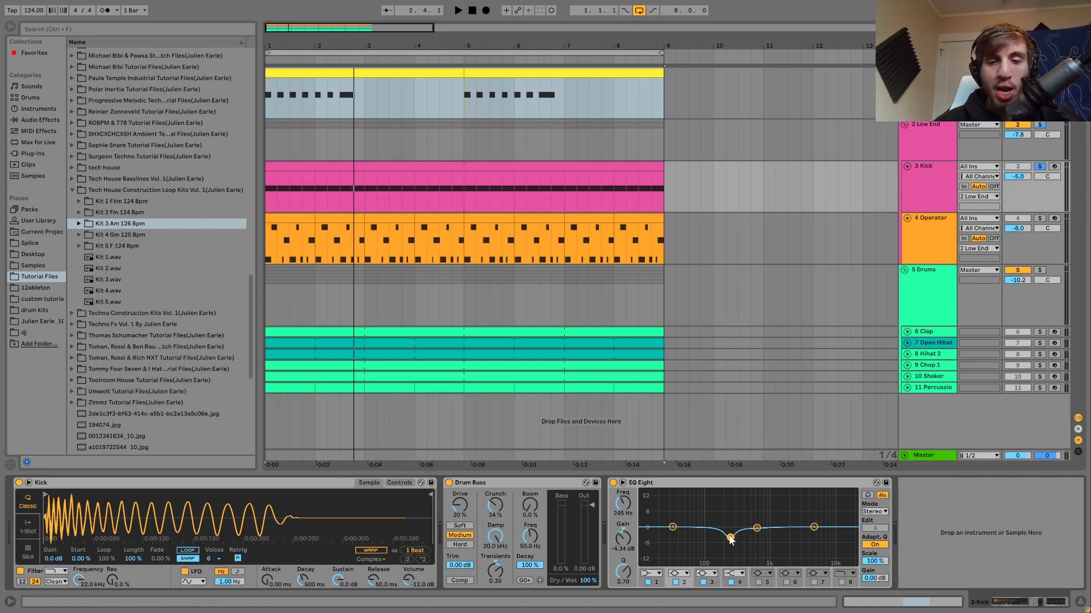
pyautogui.press('space')
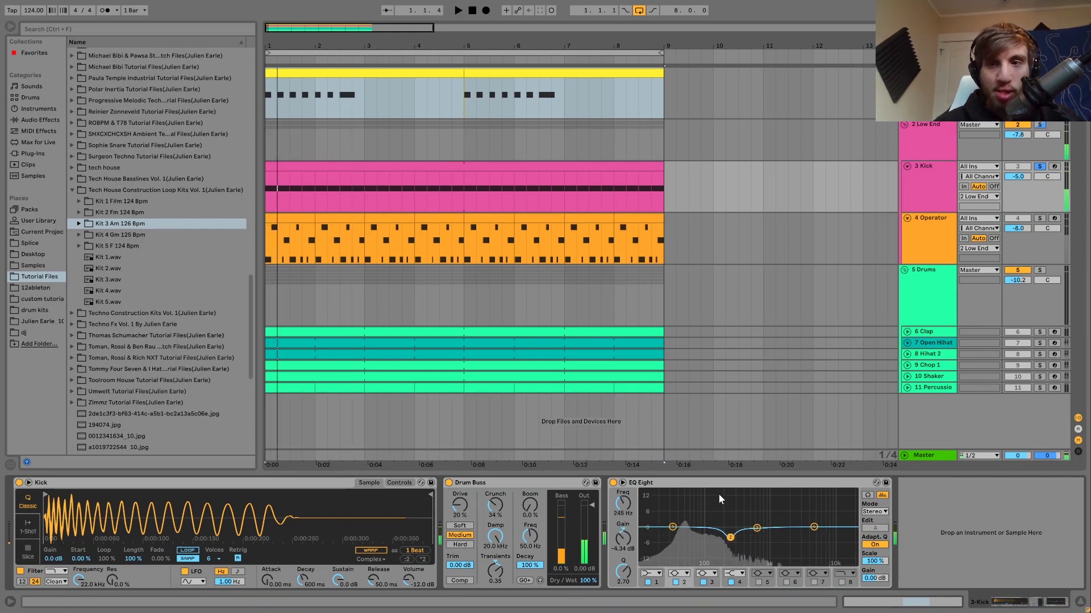
# Solo the Operator bass track, show its devices and play it.
pyautogui.click(1040, 218)
pyautogui.click(906, 227)
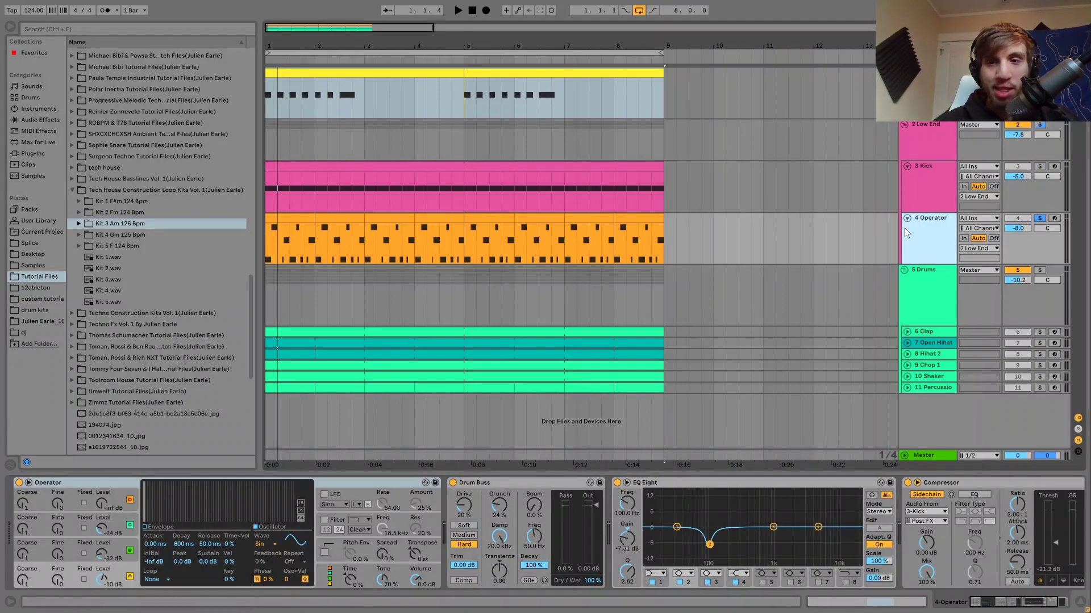
pyautogui.press('space')
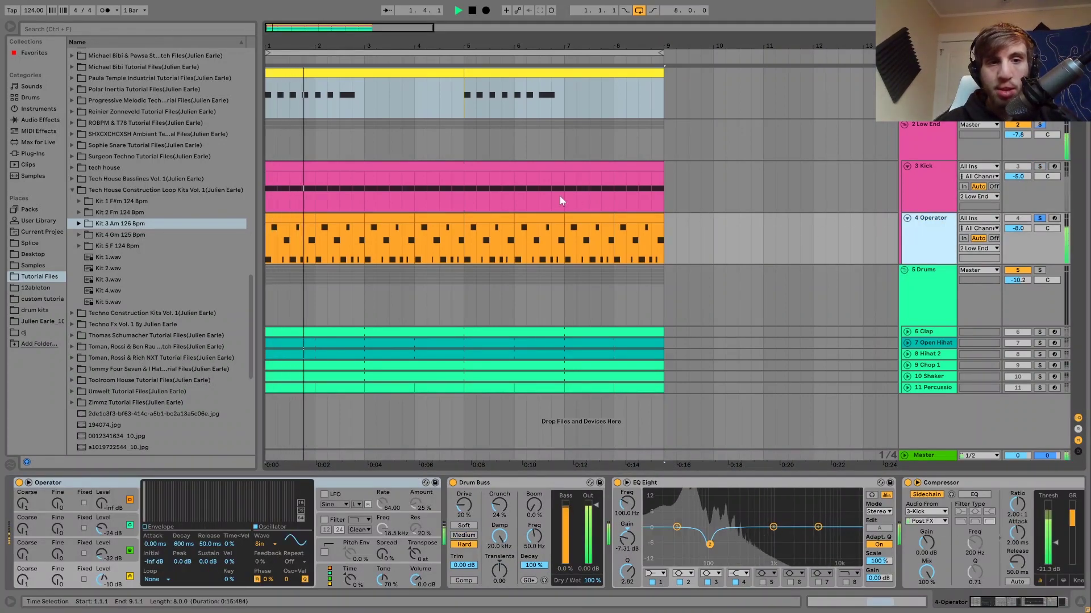
pyautogui.press('space')
# Open the Operator track's first clip, enlarge its note display and play the bassline.
pyautogui.doubleClick(303, 219)
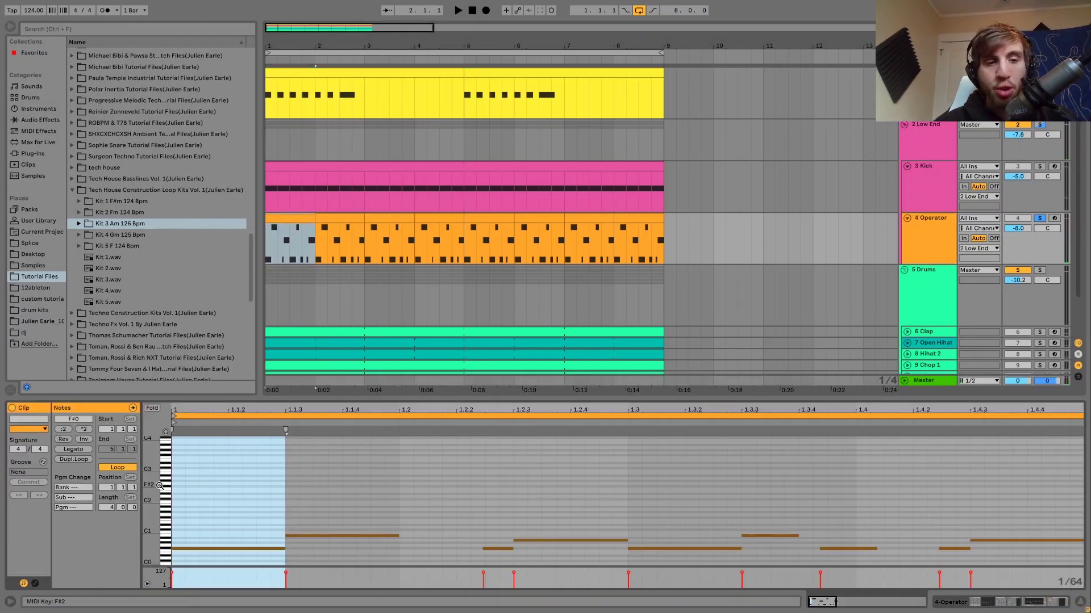
pyautogui.moveTo(154, 487); pyautogui.dragTo(166, 362)
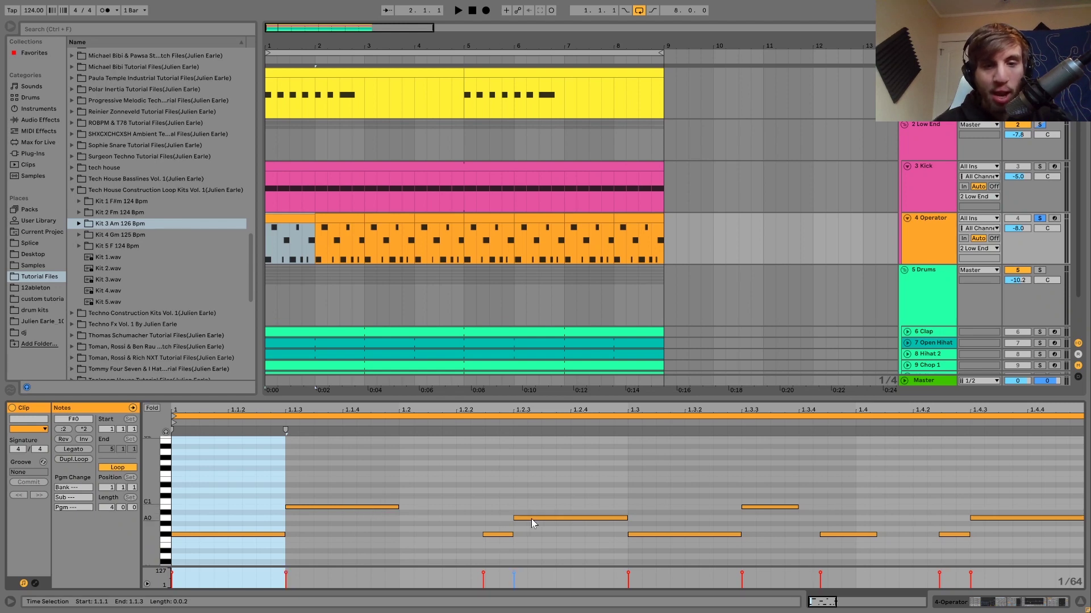
pyautogui.press('space')
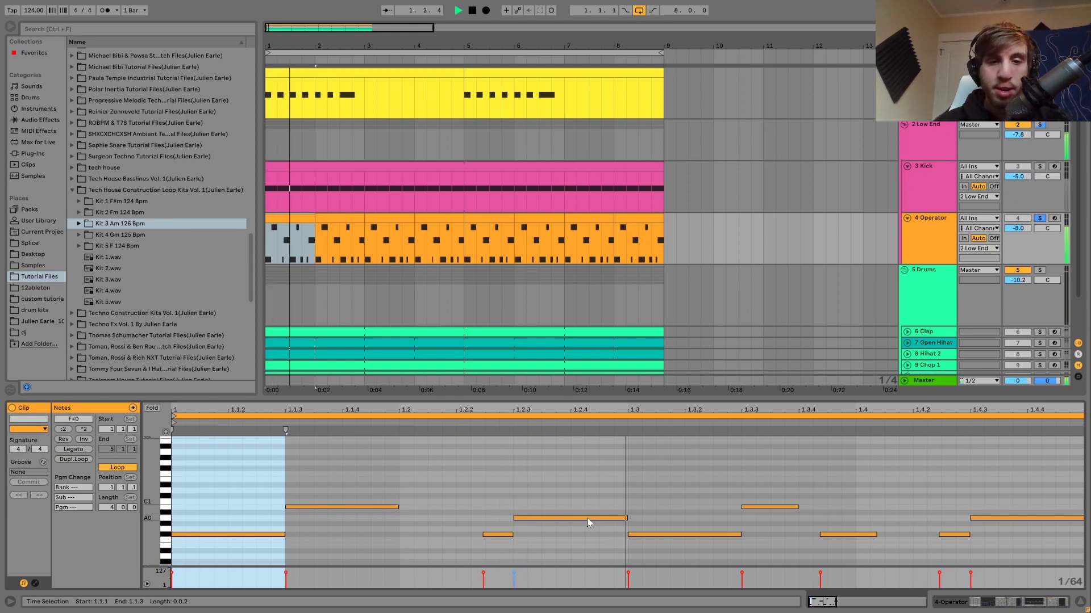
pyautogui.press('space')
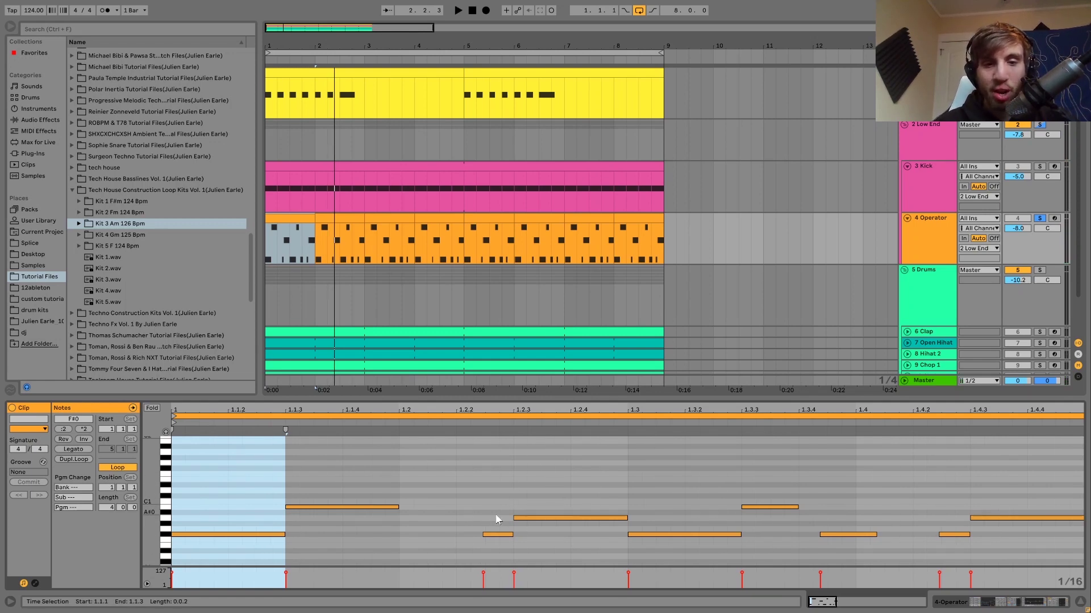
# Select the three short F#0 notes in the Operator track's first clip.
pyautogui.click(497, 535)
pyautogui.keyDown('shift'); pyautogui.click(848, 535); pyautogui.keyUp('shift')
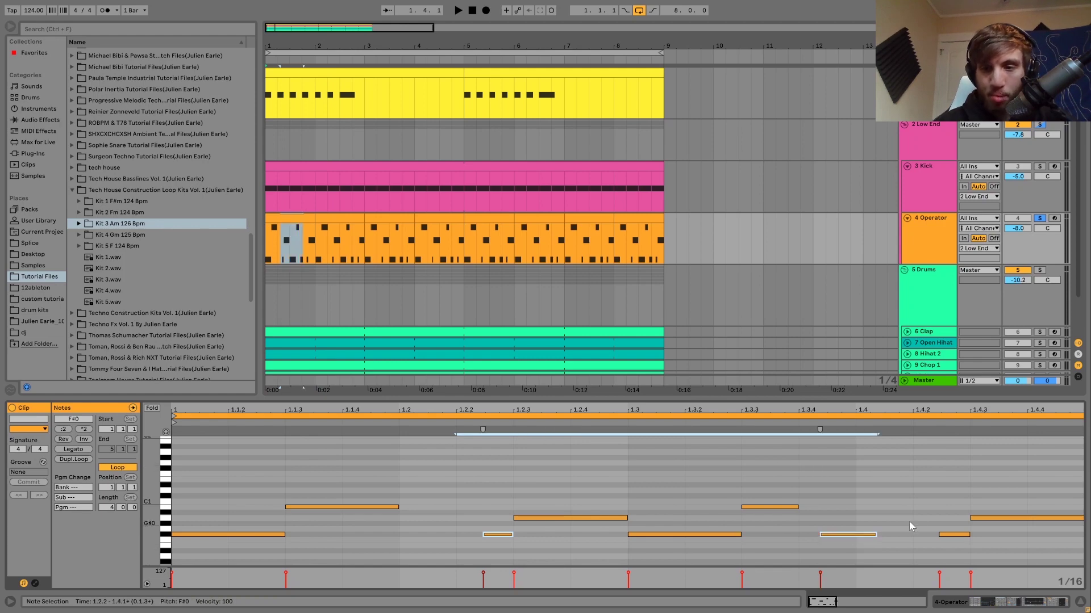
pyautogui.keyDown('shift'); pyautogui.click(953, 535); pyautogui.keyUp('shift')
# Turn off the Operator track's solo and play all tracks together, including from the Operator clip at bar 3.
pyautogui.press('space')
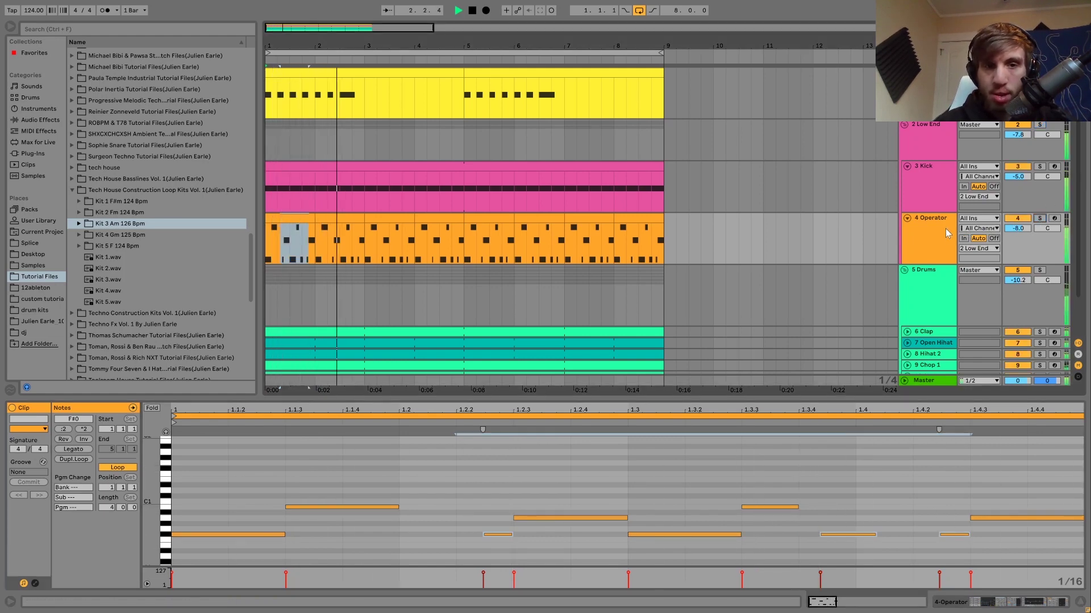
pyautogui.press('space')
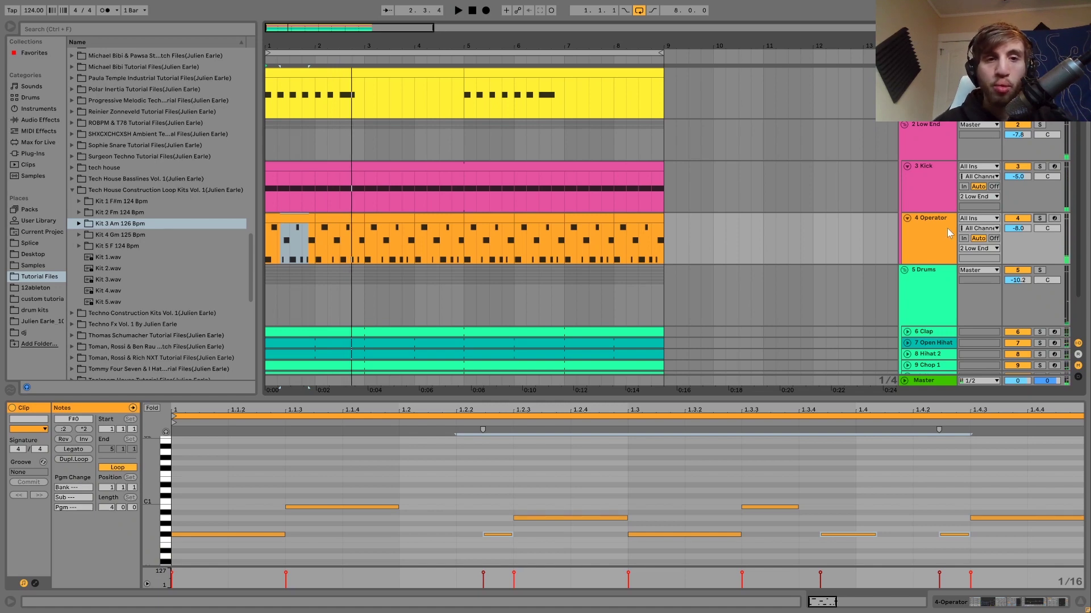
pyautogui.press('space')
pyautogui.press('space')
pyautogui.click(386, 216)
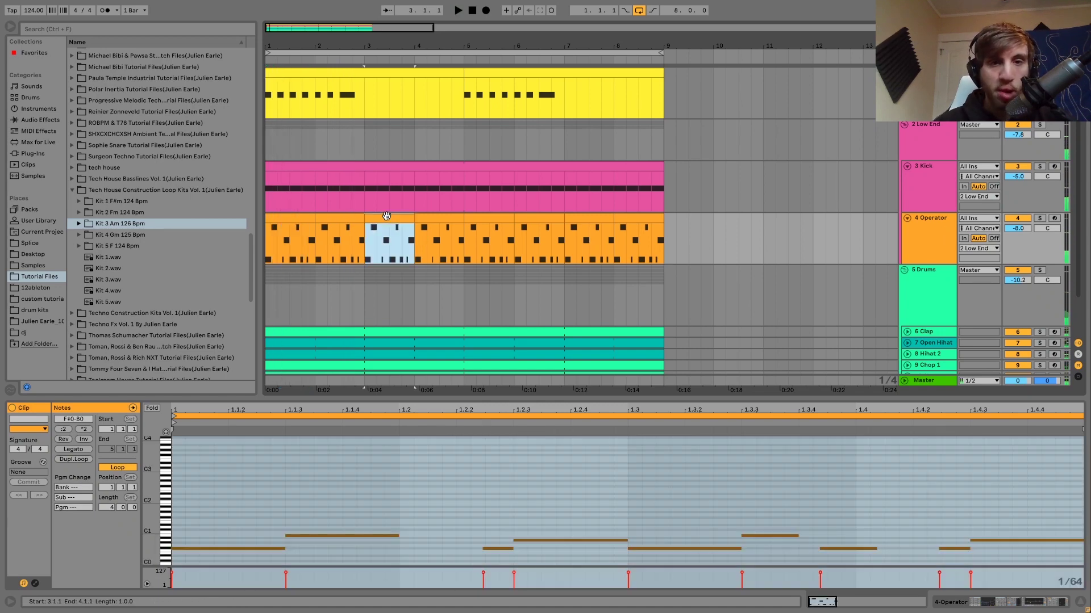
pyautogui.press('space')
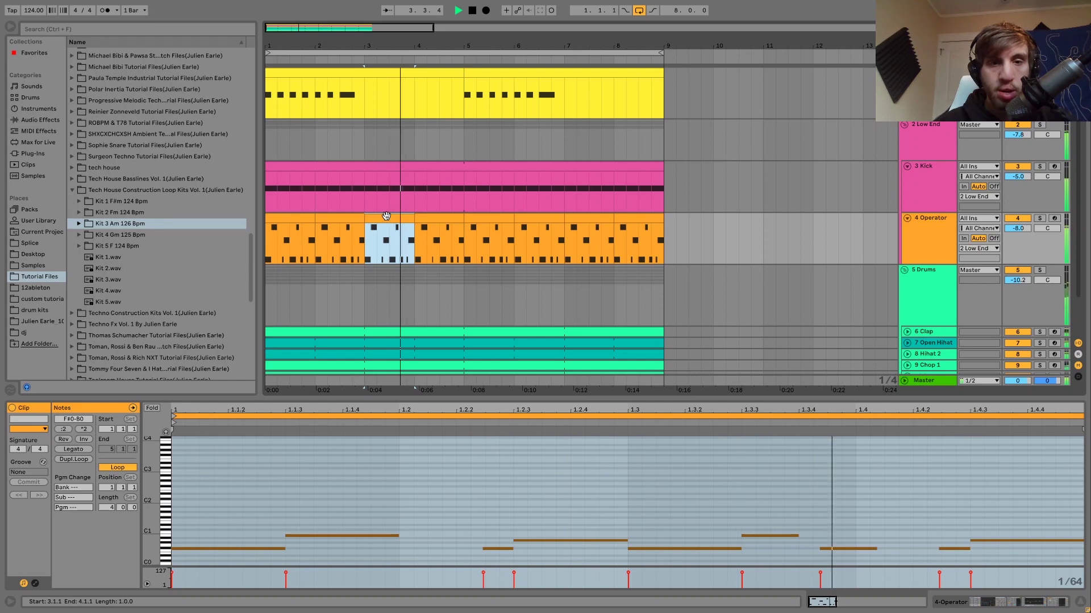
# Play all tracks, select all of the Operator track's clips across bars 1 to 8 and solo the track.
pyautogui.press('space')
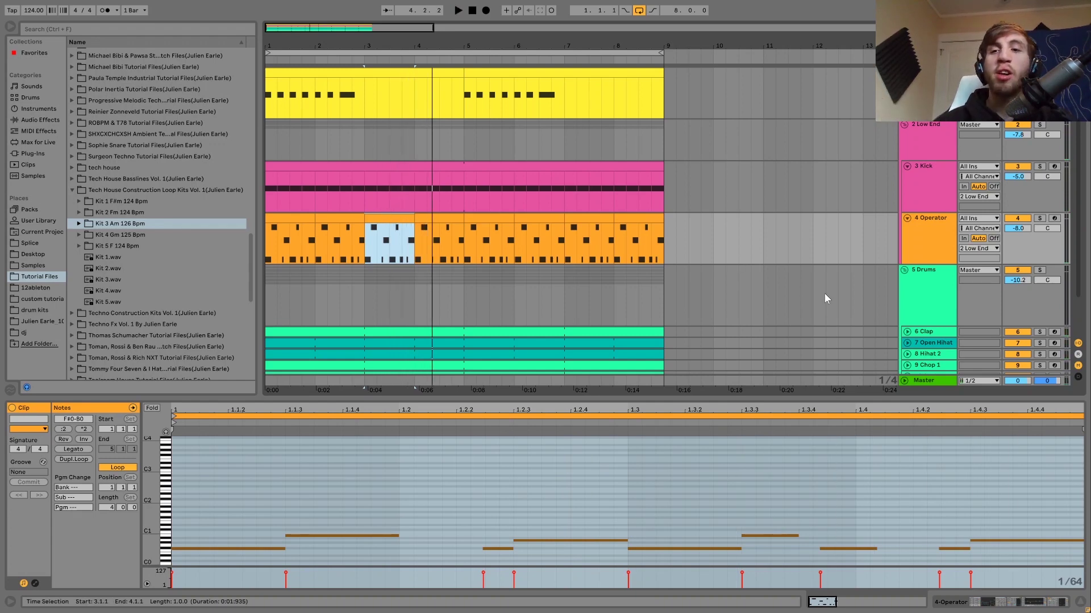
pyautogui.press('space')
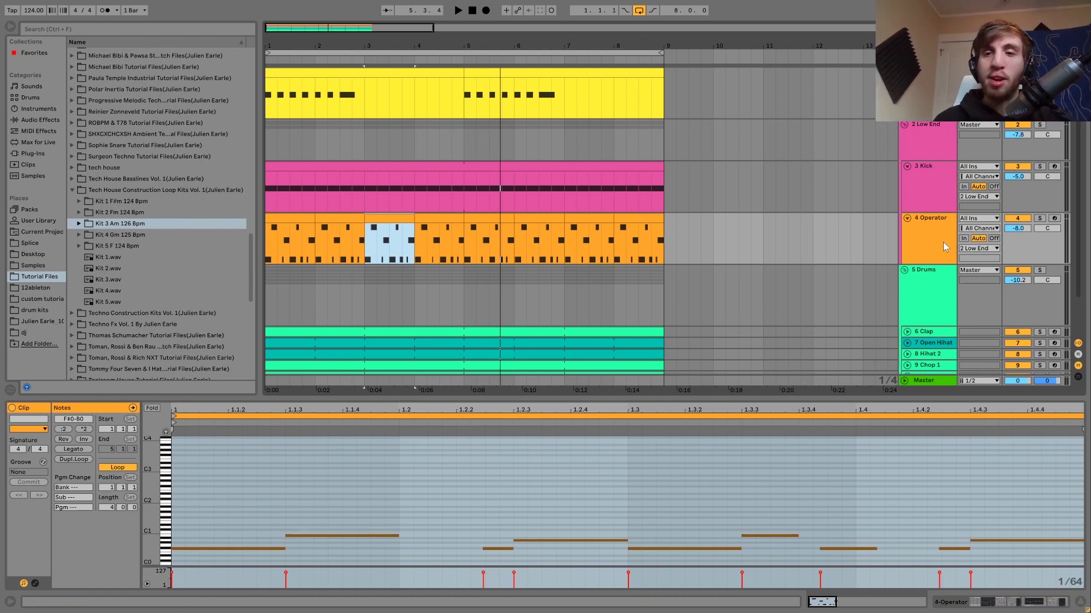
pyautogui.click(907, 255)
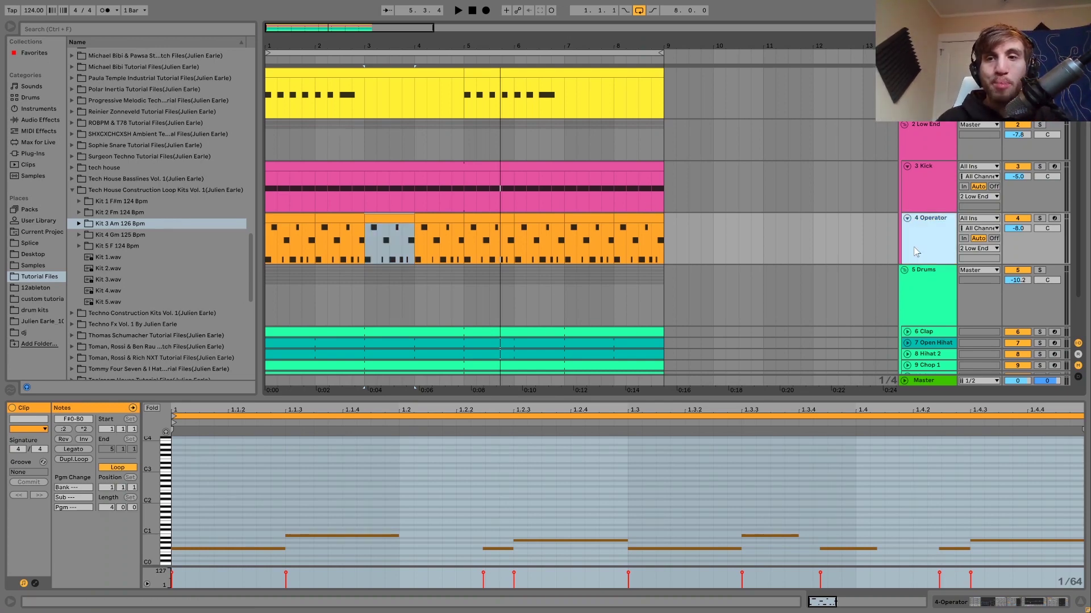
pyautogui.click(642, 220)
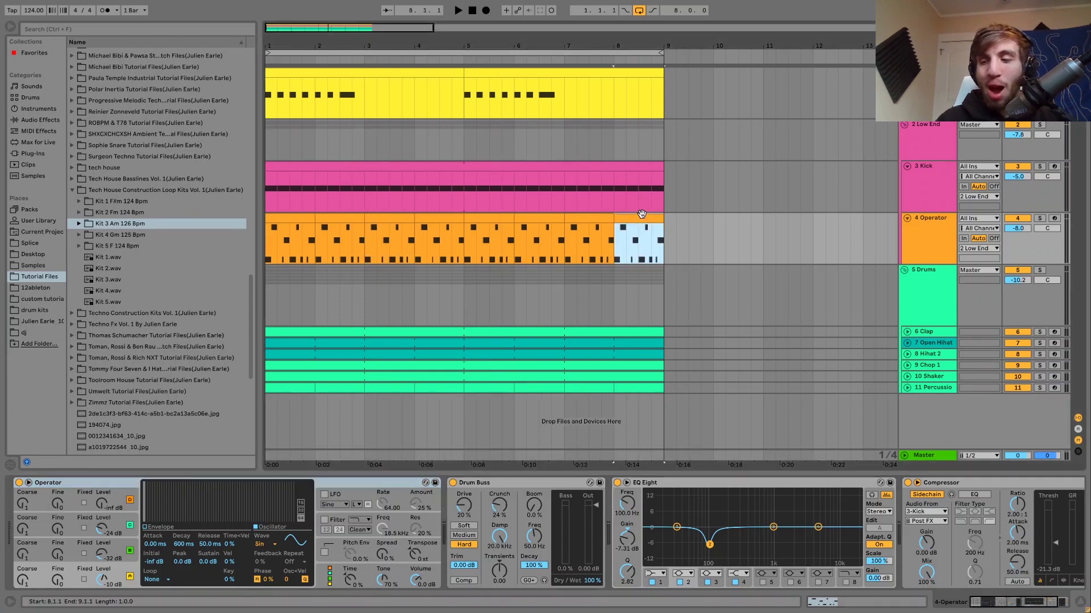
pyautogui.click(305, 221)
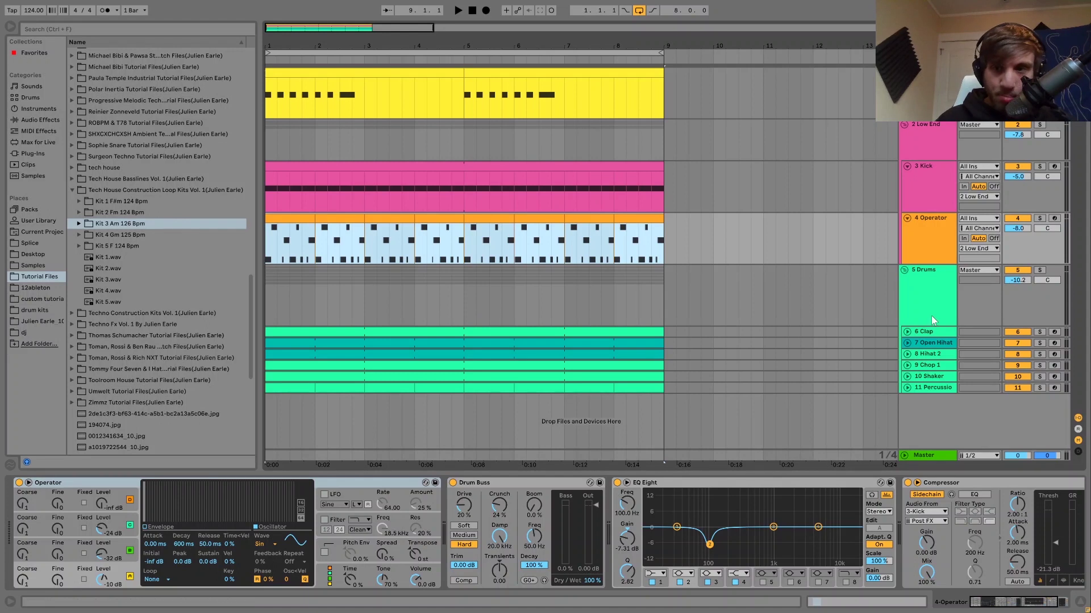
pyautogui.click(935, 234)
pyautogui.click(1040, 219)
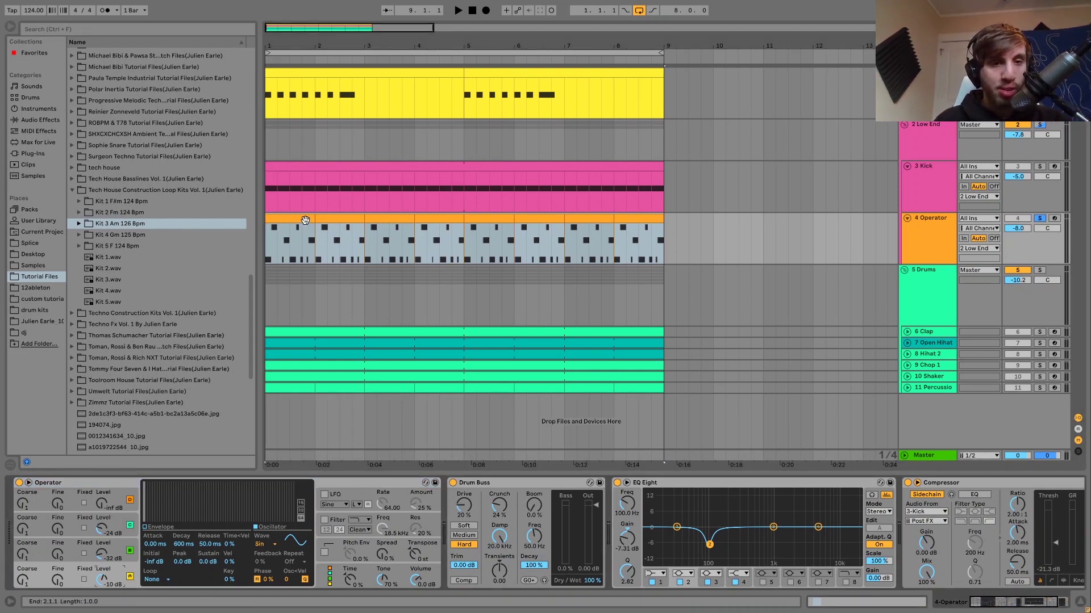
# Raise the level of Operator's oscillator B to -19 dB and play the soloed bassline.
pyautogui.click(121, 548)
pyautogui.click(119, 522)
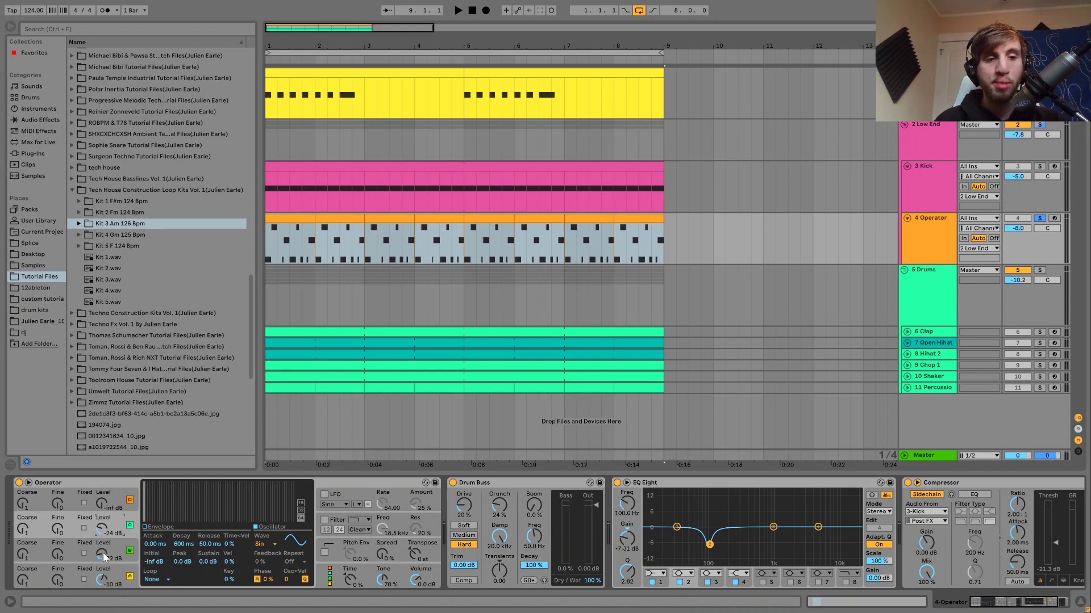
pyautogui.press('space')
pyautogui.moveTo(104, 558); pyautogui.dragTo(108, 535)
pyautogui.press('space')
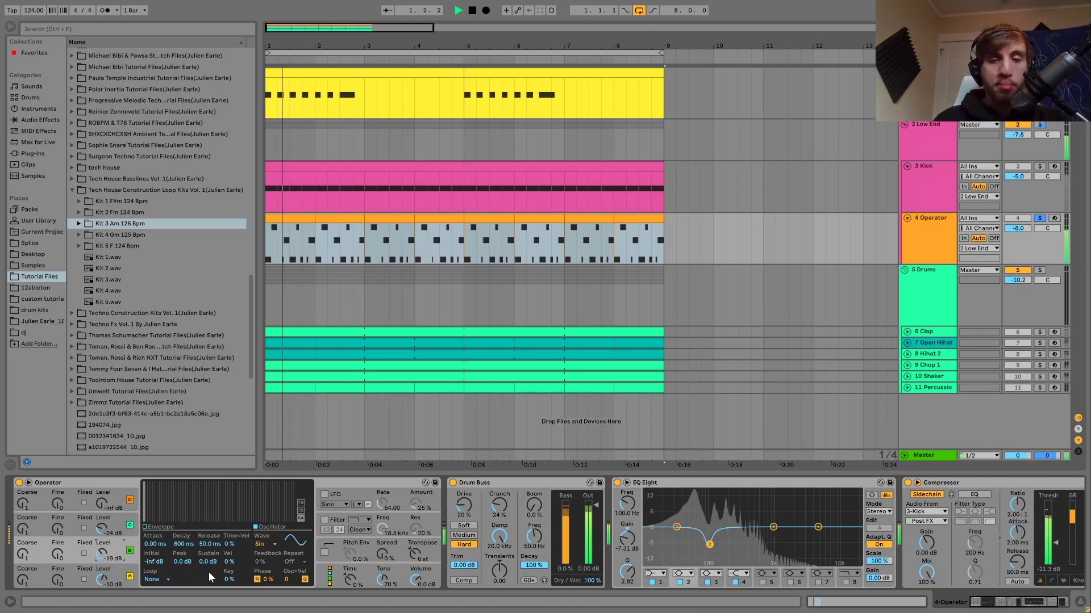
pyautogui.press('space')
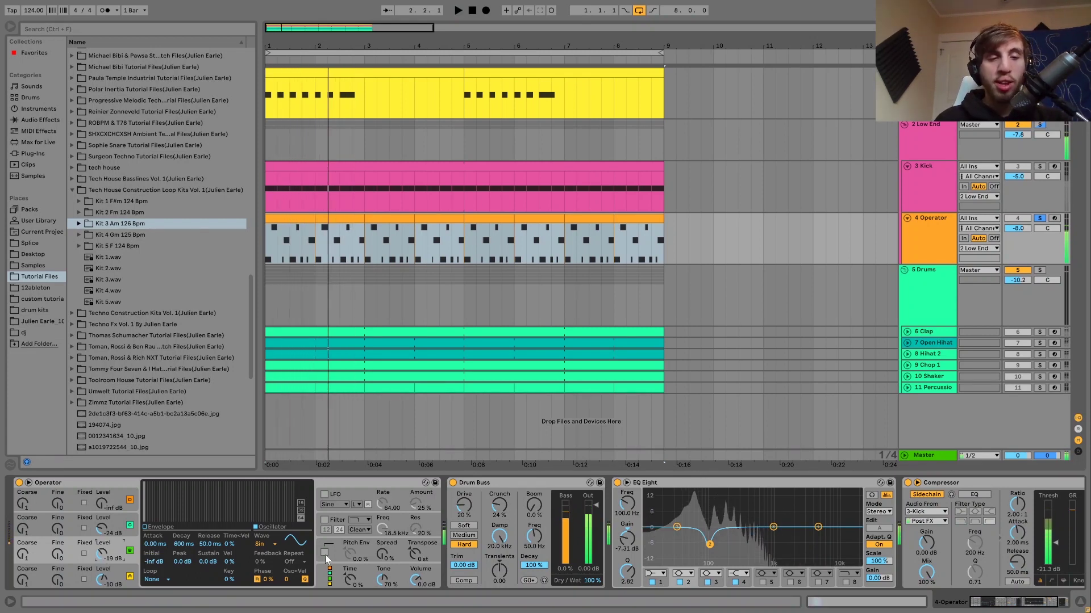
# Play the soloed bassline and set the level of Operator's oscillator B to -34 dB.
pyautogui.press('space')
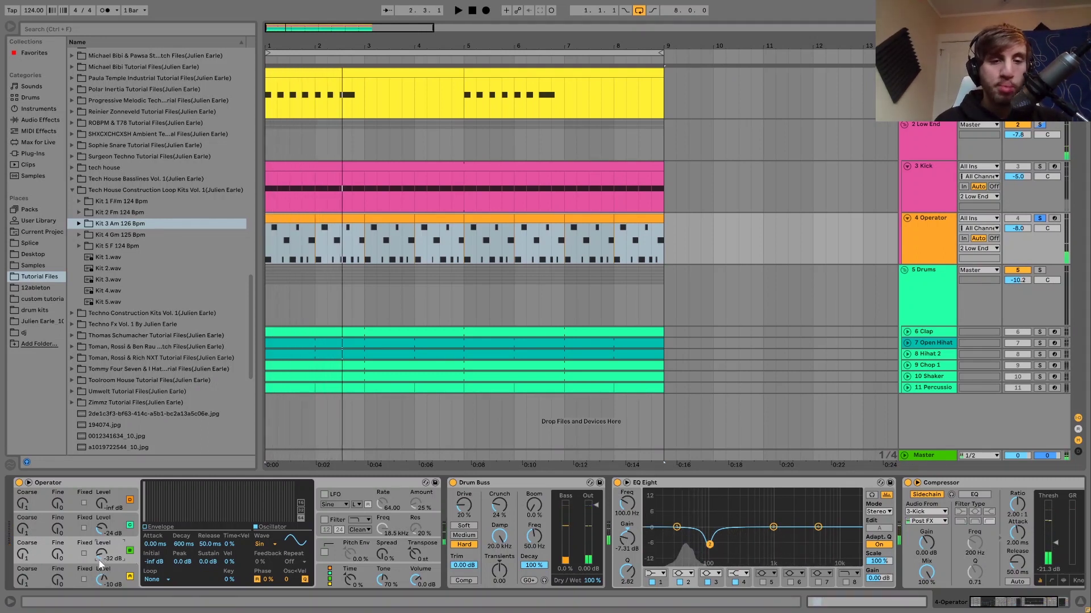
pyautogui.press('space')
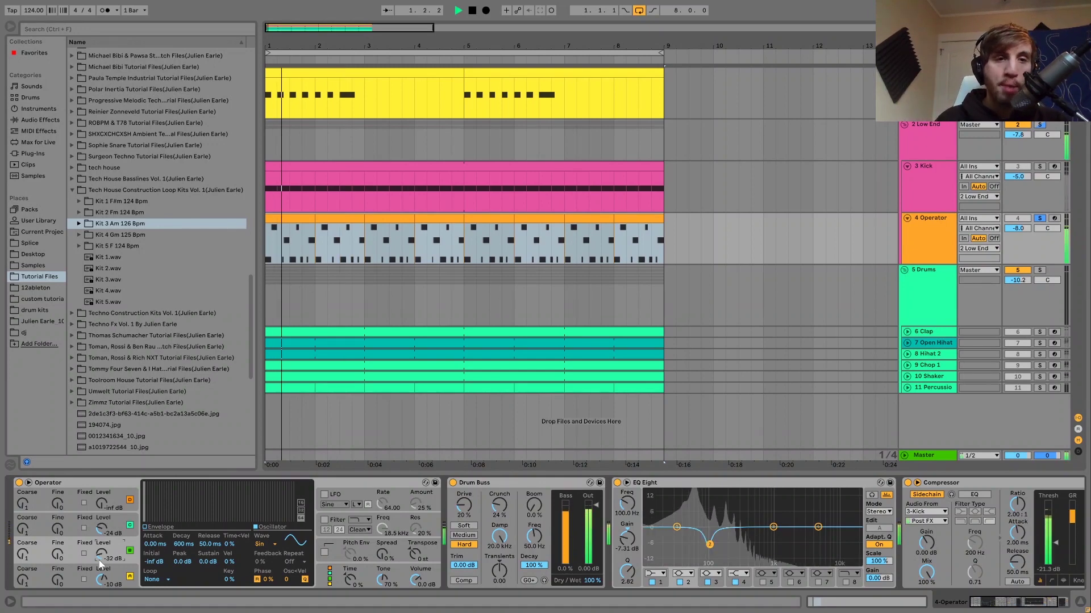
pyautogui.press('space')
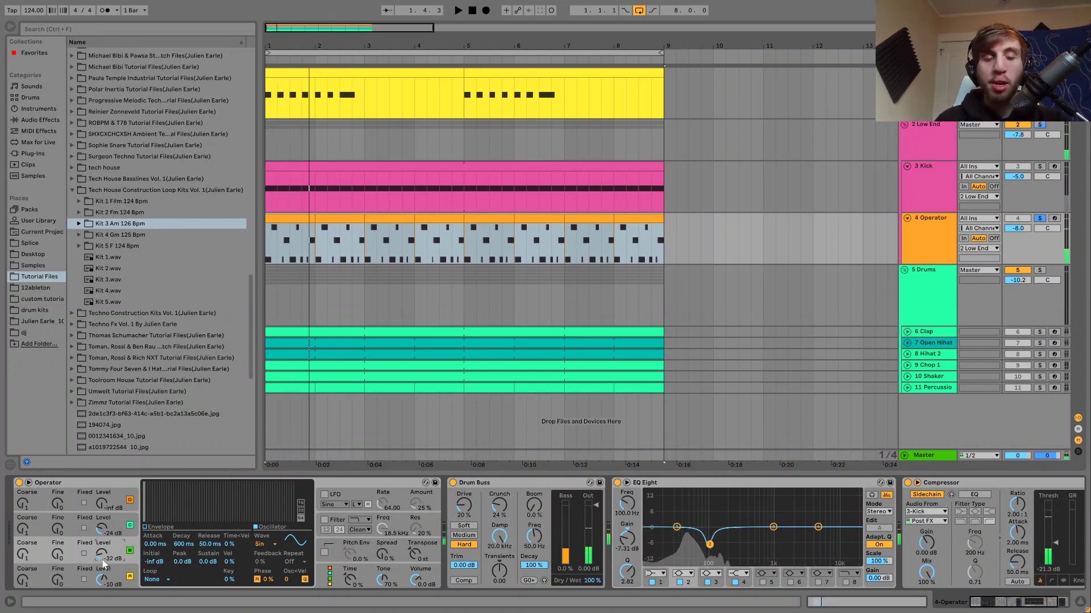
pyautogui.press('space')
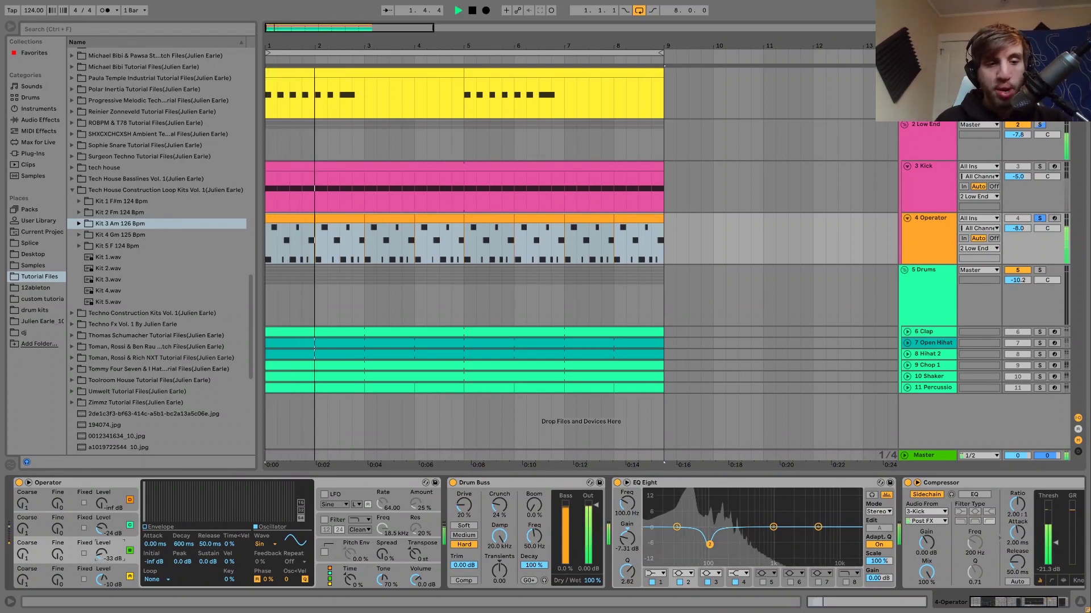
pyautogui.moveTo(98, 558); pyautogui.dragTo(99, 560)
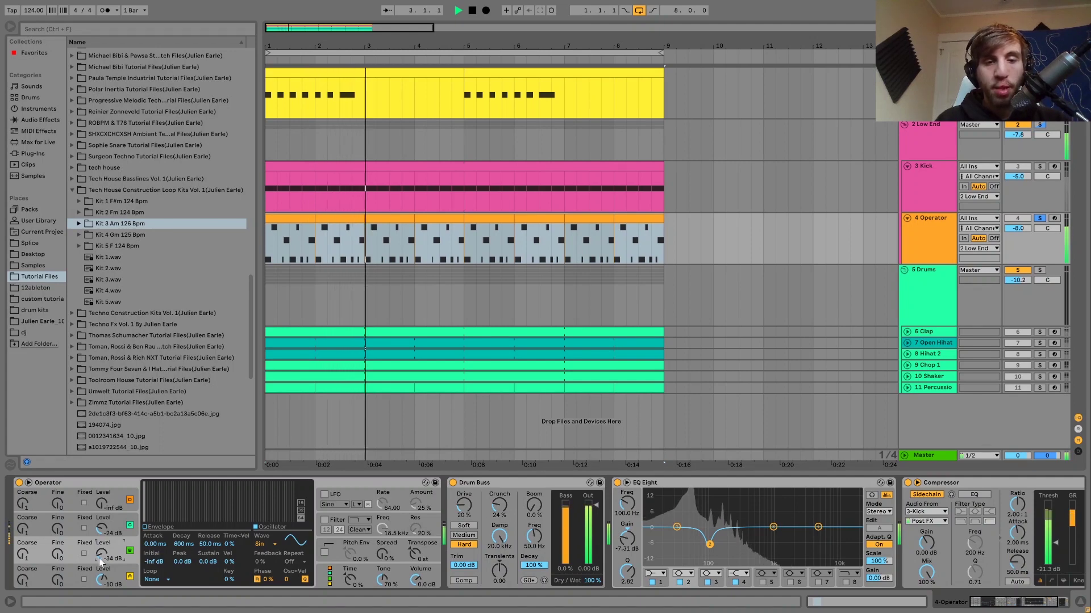
pyautogui.press('space')
# Show the Operator track's Drum Buss, EQ Eight and Compressor and play the bassline through them.
pyautogui.press('c')
pyautogui.hscroll(2, 491, 537)
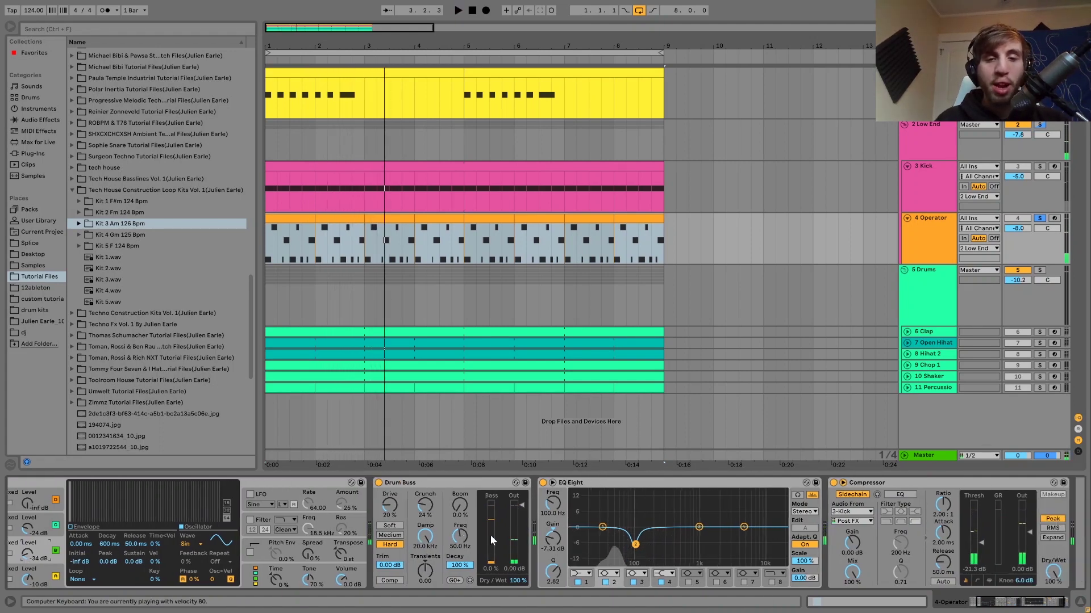
pyautogui.hscroll(1, 490, 535)
pyautogui.press('space')
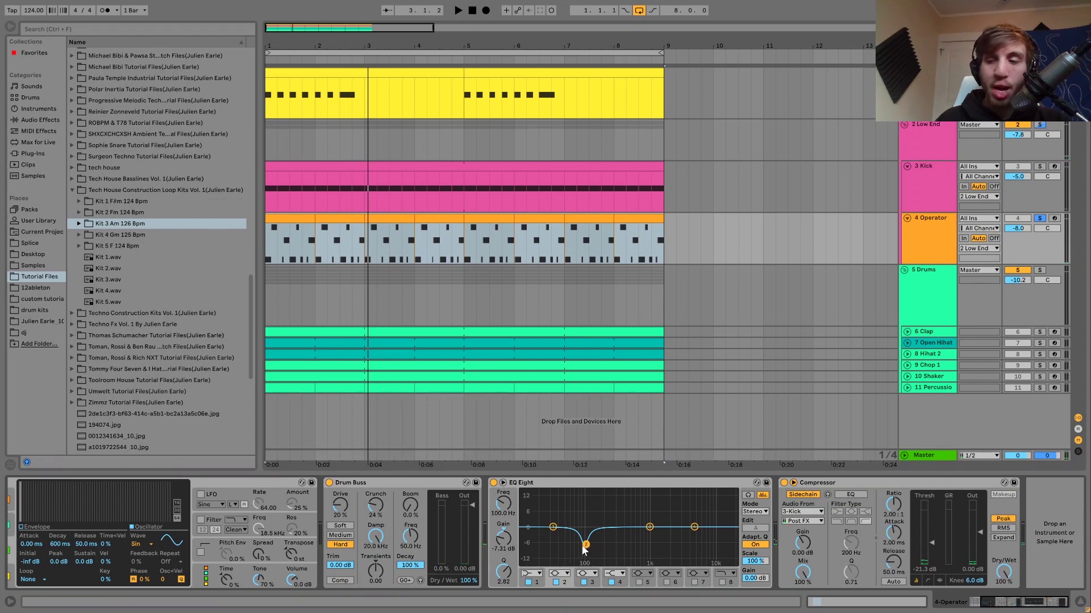
# Play the soloed kick to examine its EQ Eight, switch the solo to the Operator track and select its sidechain Compressor.
pyautogui.click(918, 196)
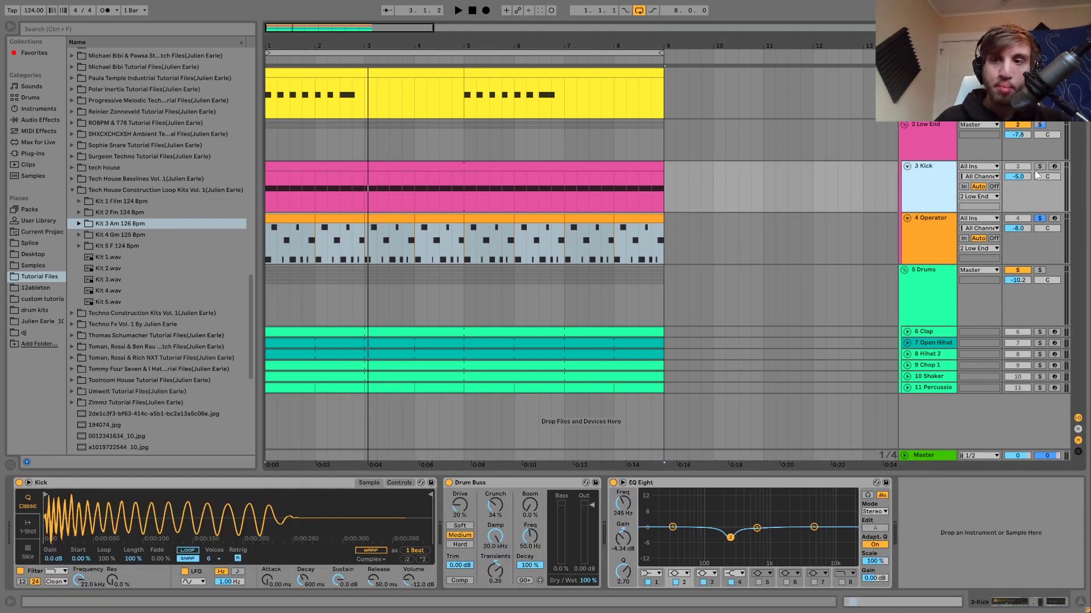
pyautogui.press('s')
pyautogui.press('space')
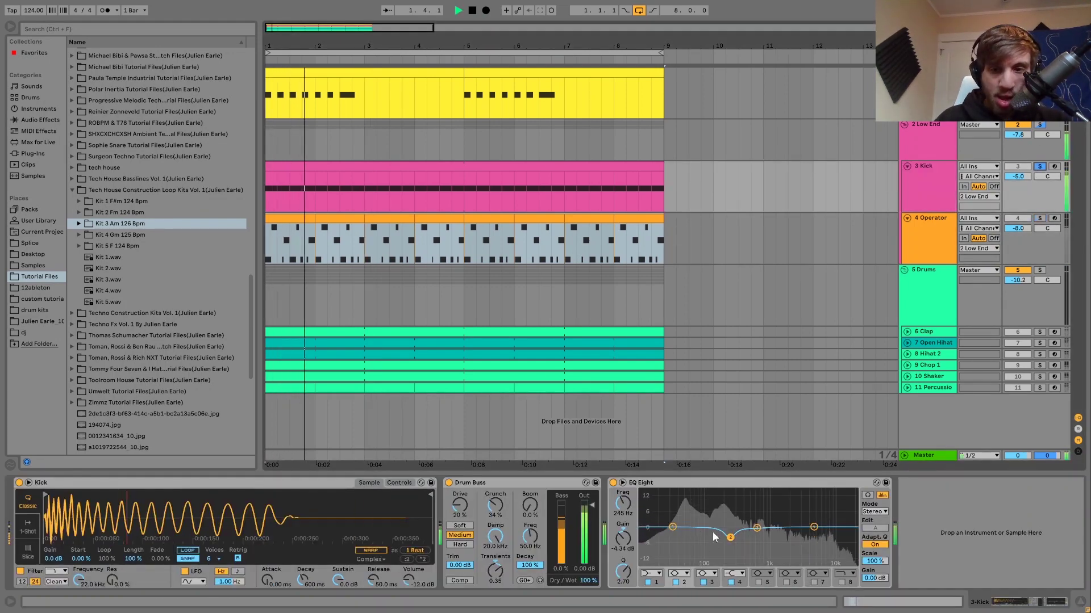
pyautogui.click(1038, 218)
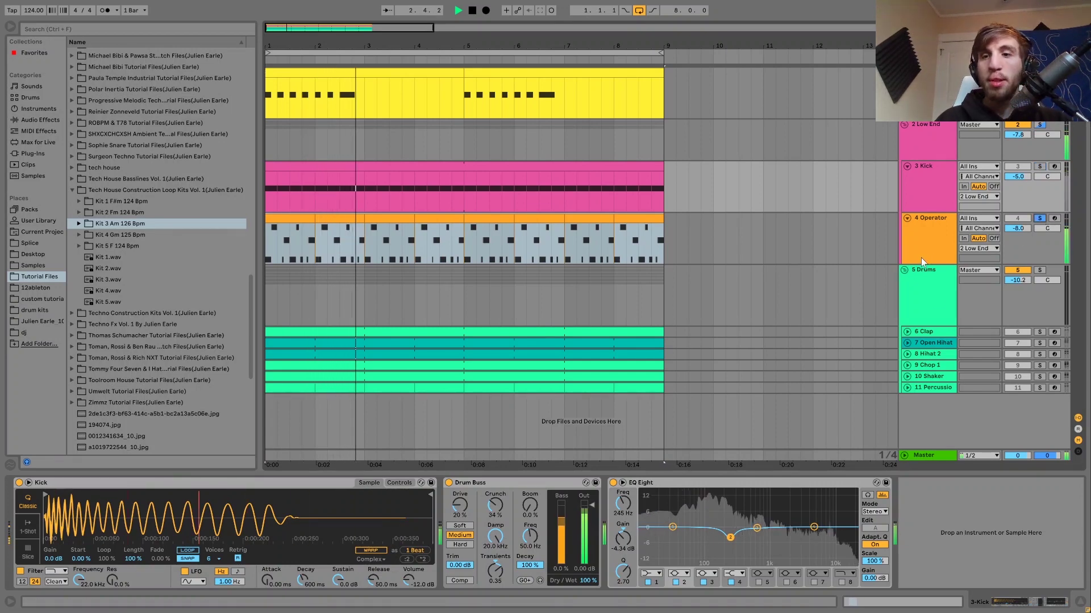
pyautogui.click(921, 257)
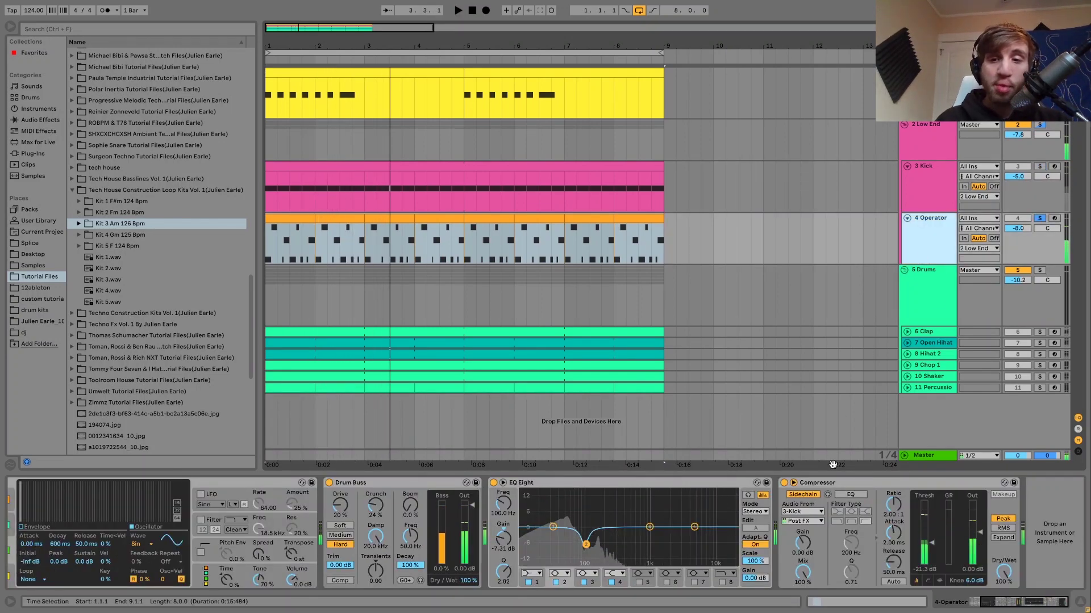
pyautogui.click(818, 484)
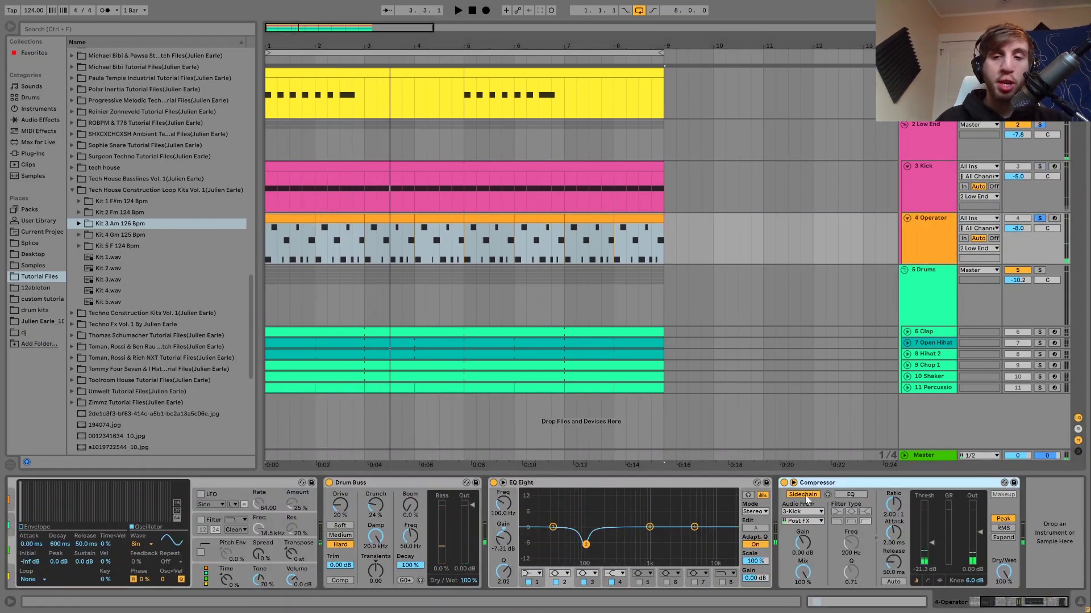
# Solo the Low End group, show its Drum Buss and EQ Eight, and play the kick and bass together.
pyautogui.click(1039, 125)
pyautogui.click(926, 137)
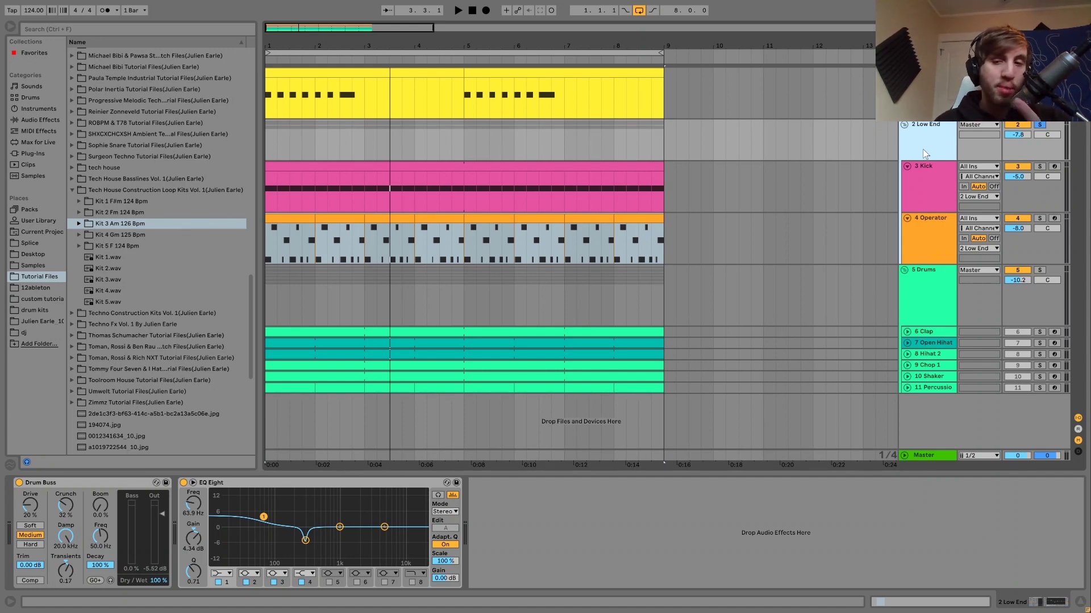
pyautogui.press('space')
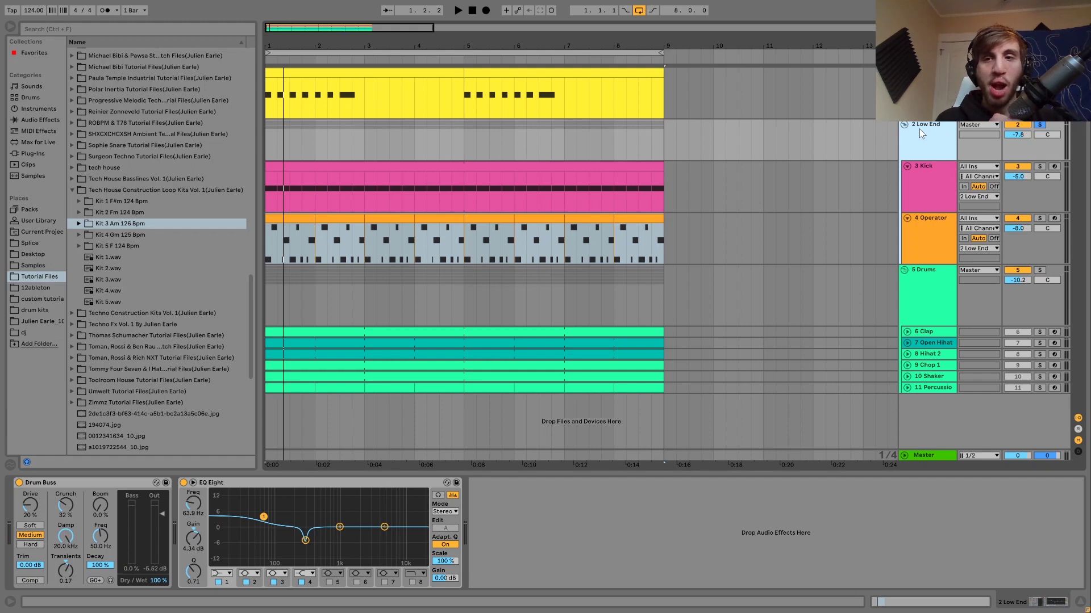
pyautogui.press('space')
pyautogui.press('space')
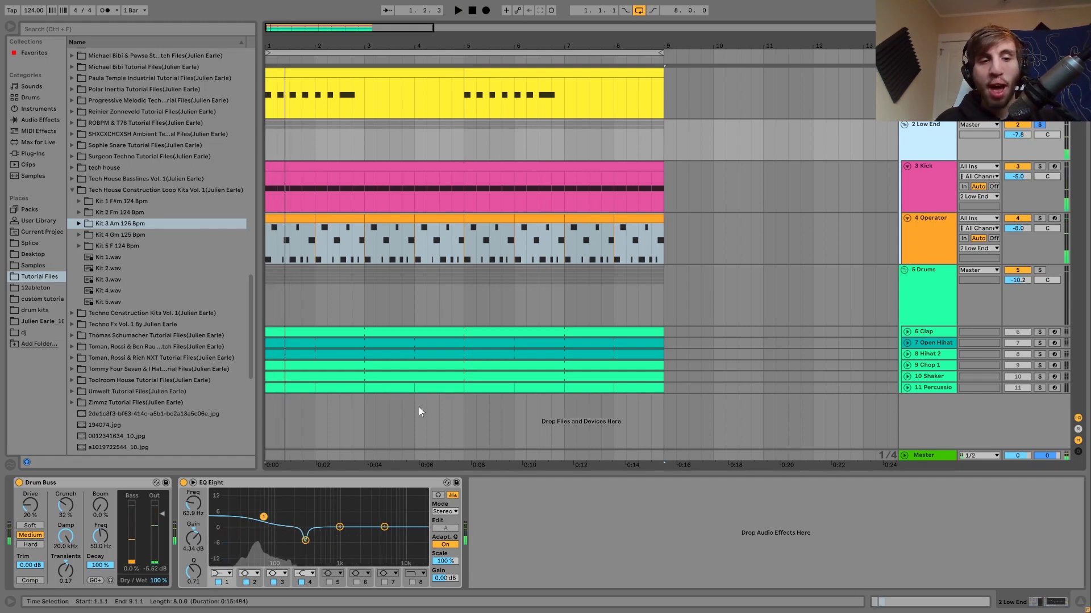
# Bypass the Low End group's EQ Eight and Drum Buss, unsolo it and raise its volume to 0.3 dB during playback.
pyautogui.click(183, 482)
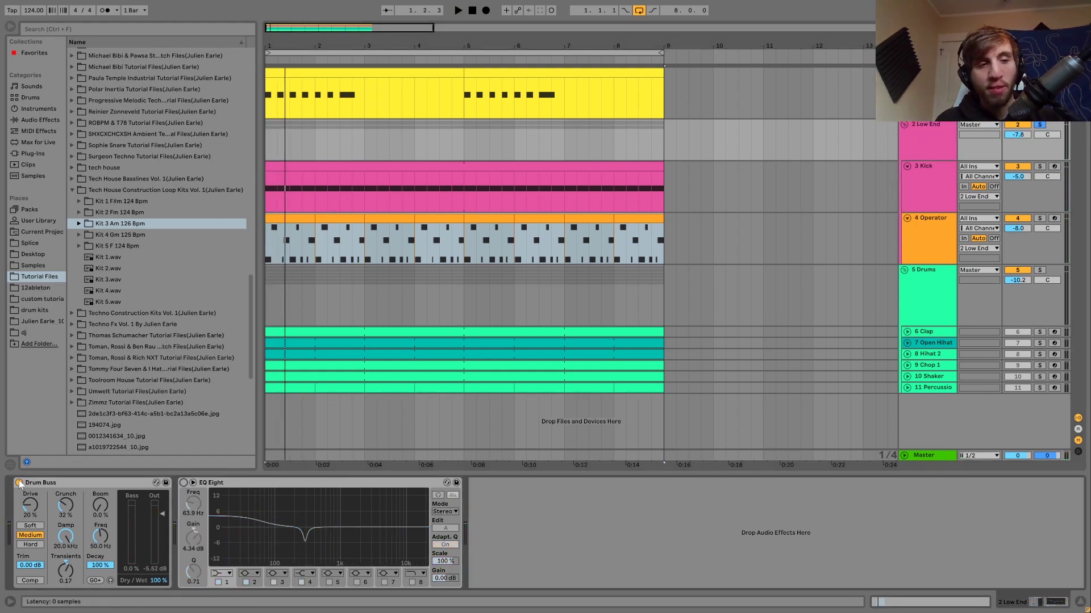
pyautogui.click(19, 483)
pyautogui.press('space')
pyautogui.click(1039, 125)
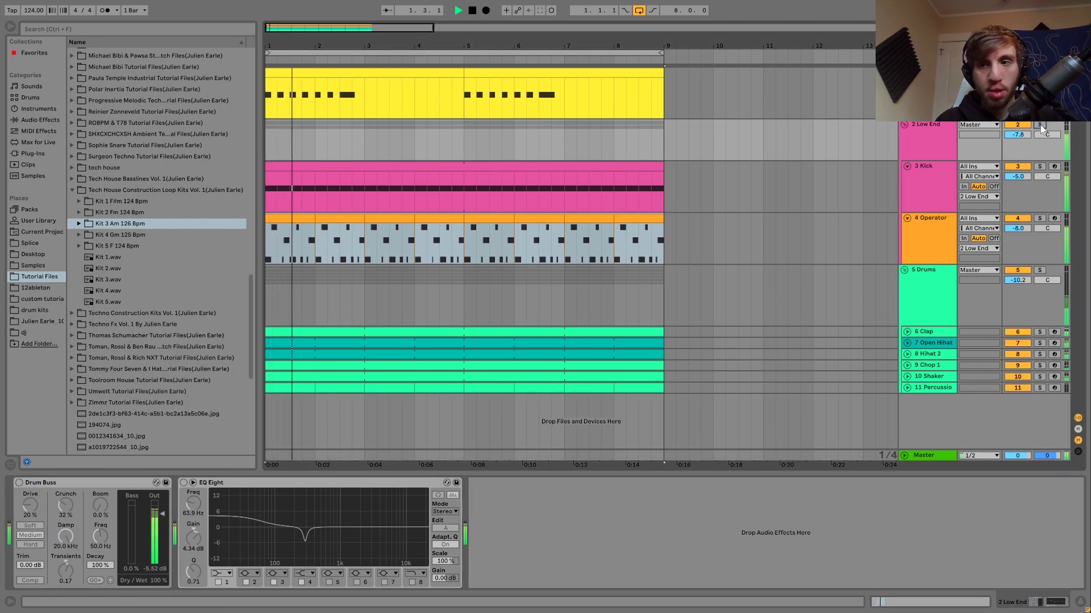
pyautogui.moveTo(1023, 134)
pyautogui.mouseDown()
pyautogui.moveTo(1022, 113)
pyautogui.moveTo(1023, 142)
pyautogui.moveTo(1022, 127)
pyautogui.mouseUp()
pyautogui.press('space')
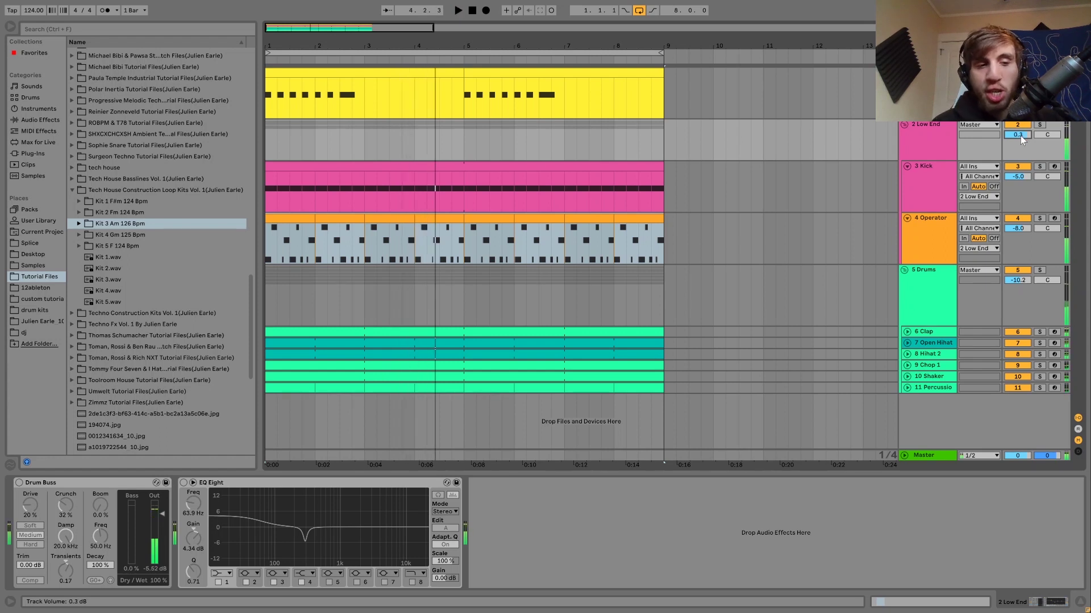
# Undo the Low End group's volume and device bypass changes and play all tracks.
pyautogui.hotkey('ctrl', 'z')
pyautogui.hotkey('ctrl', 'z')
pyautogui.hotkey('ctrl', 'z')
pyautogui.hotkey('ctrl', 'z')
pyautogui.hotkey('ctrl', 'z')
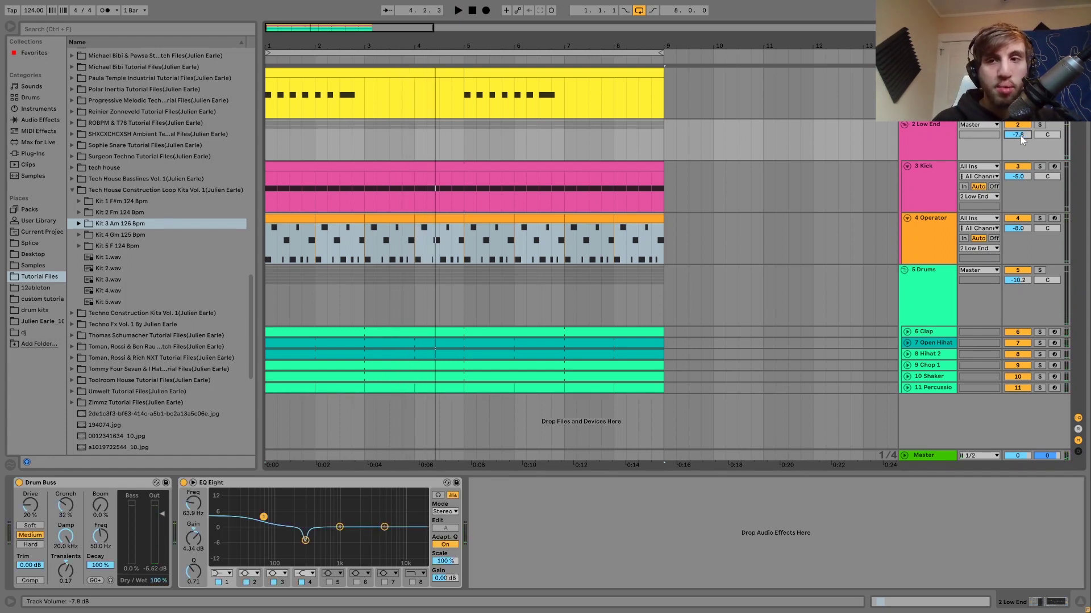
pyautogui.press('space')
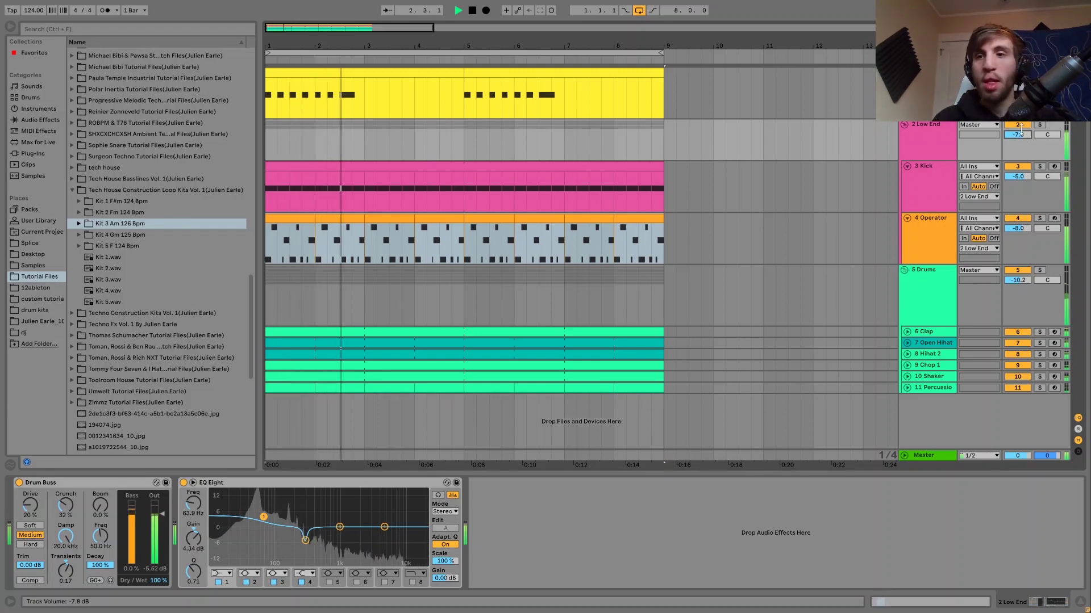
# Solo the Low End group again, select it and play the kick and bass through its effects.
pyautogui.click(1039, 124)
pyautogui.click(933, 135)
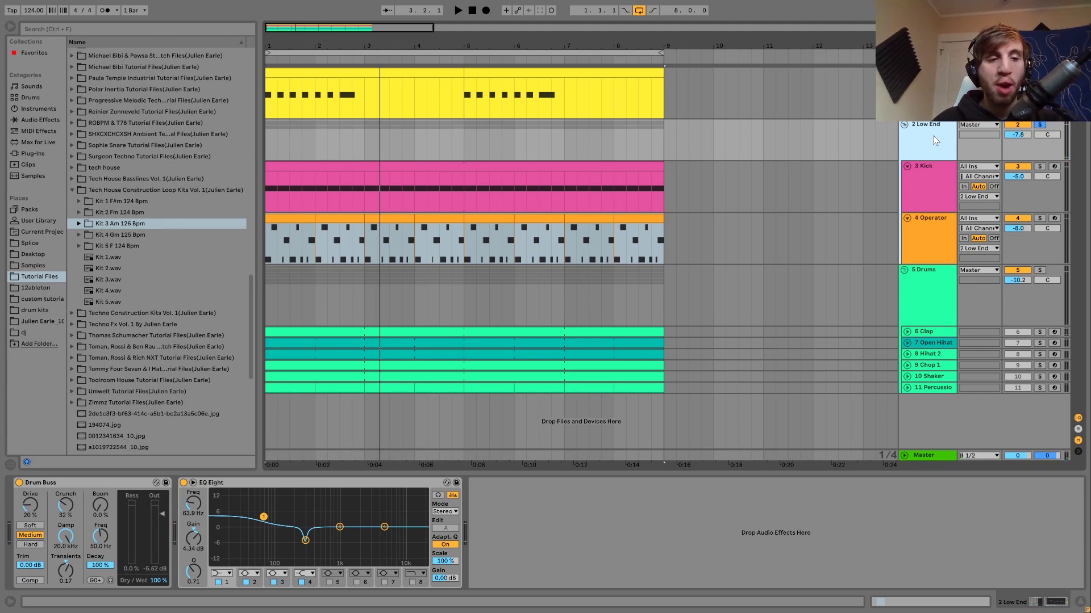
pyautogui.press('space')
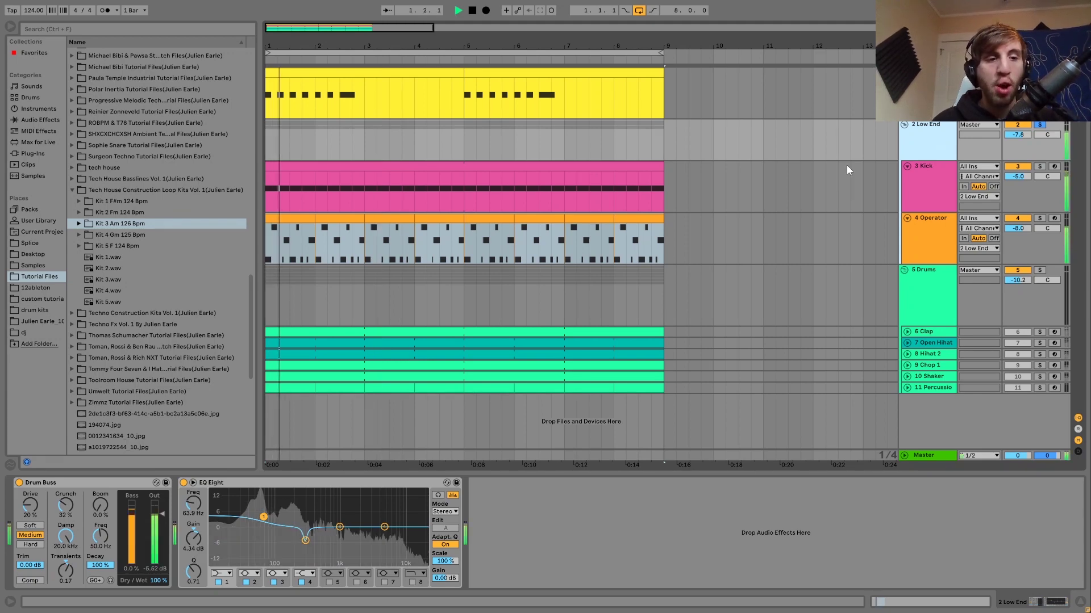
pyautogui.press('space')
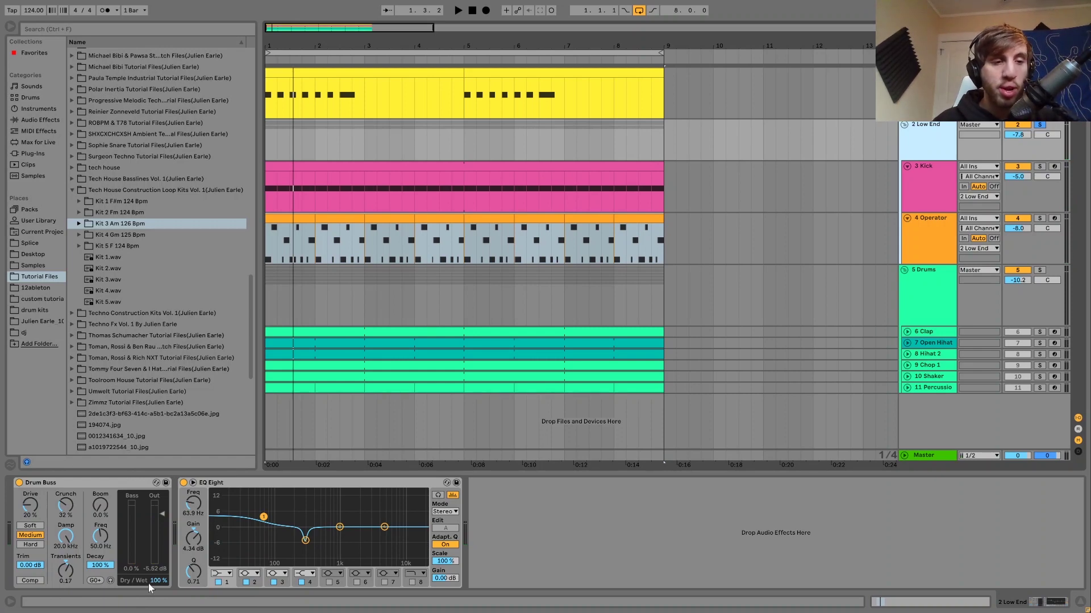
# Compare the soloed Low End group with its Drum Buss bypassed and re-enabled during playback.
pyautogui.click(19, 483)
pyautogui.press('space')
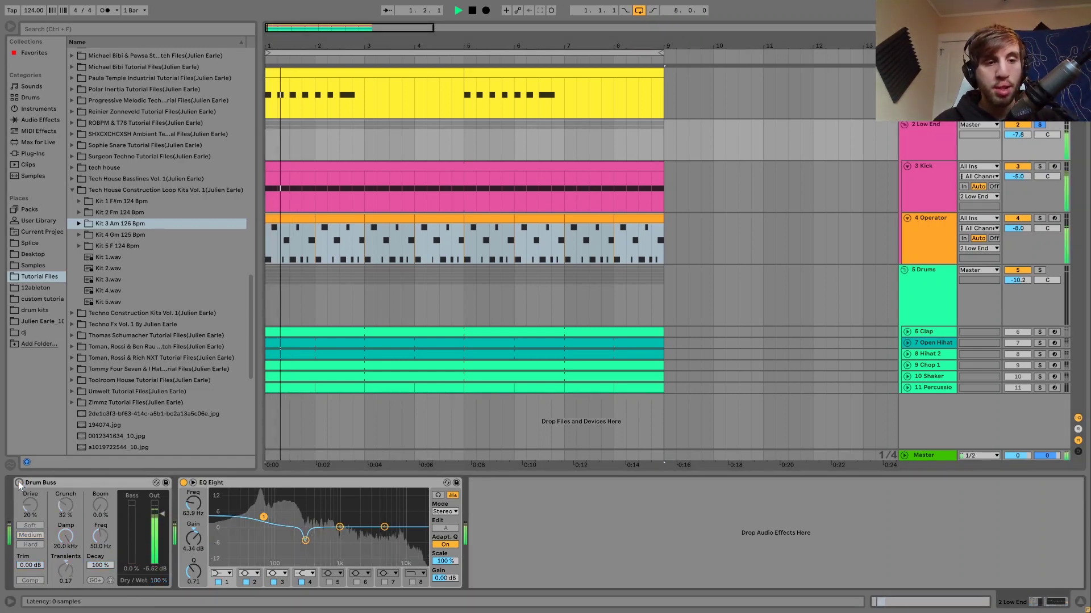
pyautogui.click(18, 483)
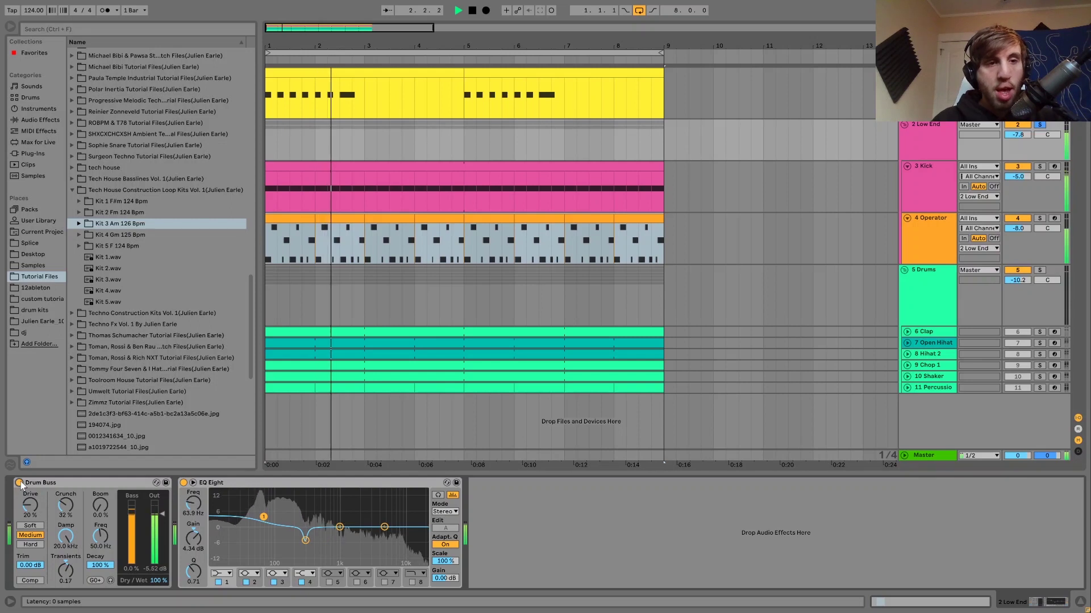
pyautogui.press('space')
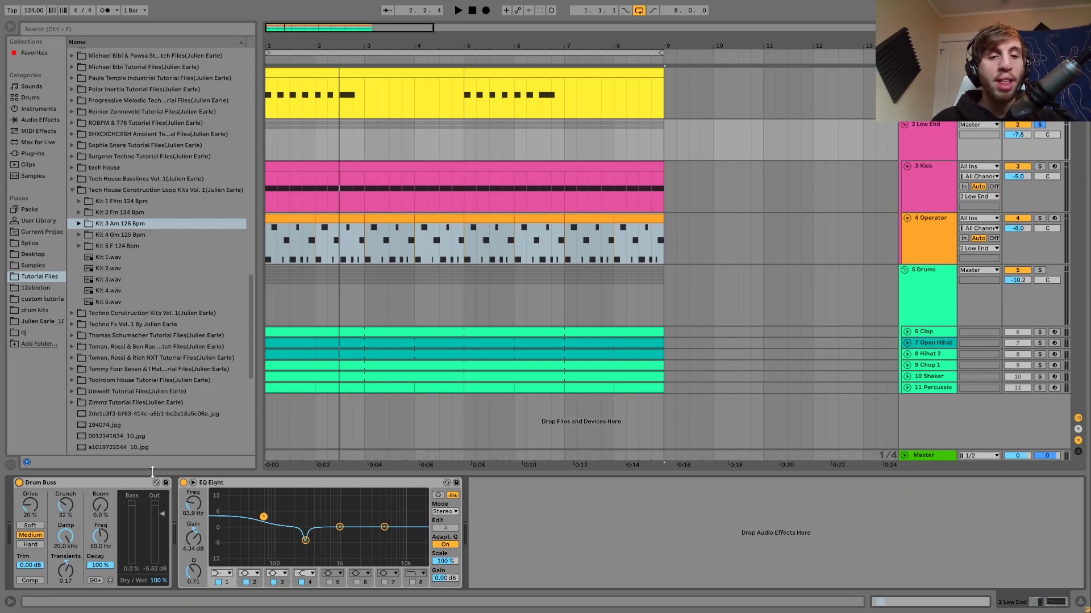
# Examine the Low End group's EQ Eight cut at 290 Hz during playback and view the devices on the Operator track and Drums group.
pyautogui.click(304, 539)
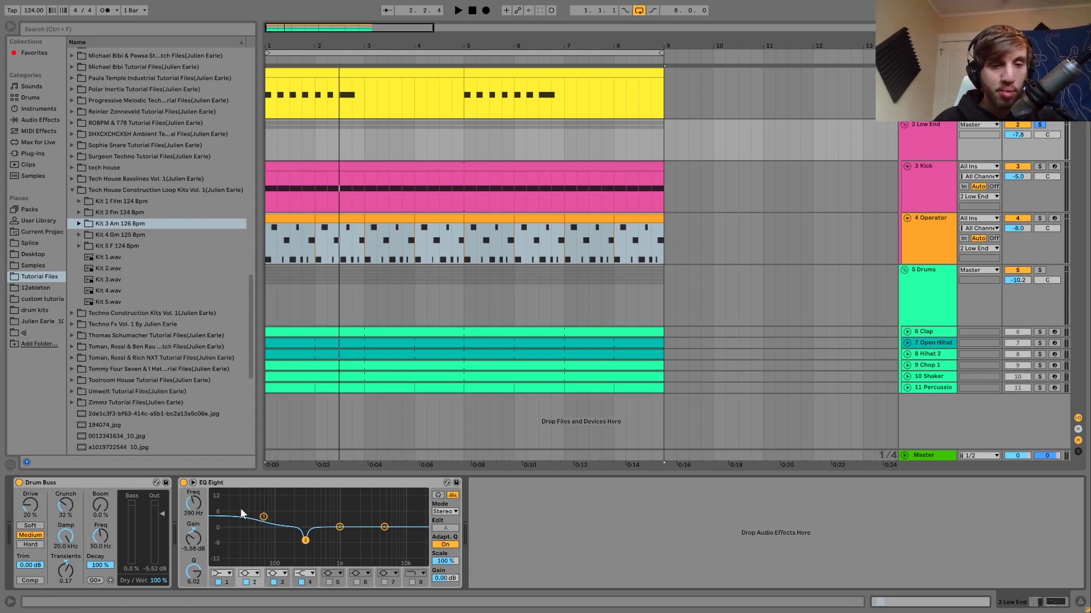
pyautogui.press('space')
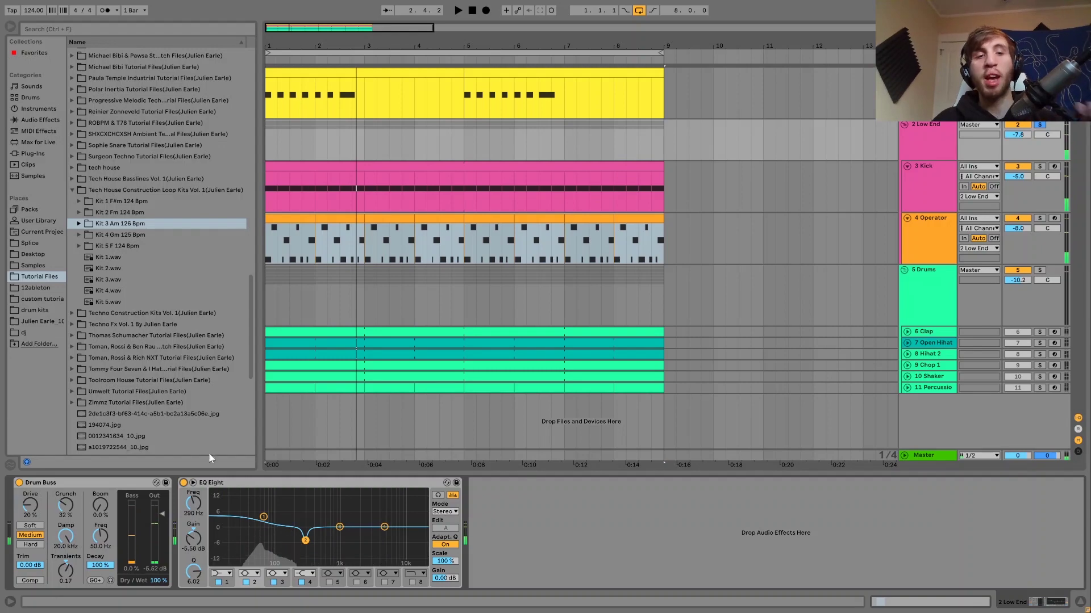
pyautogui.click(932, 235)
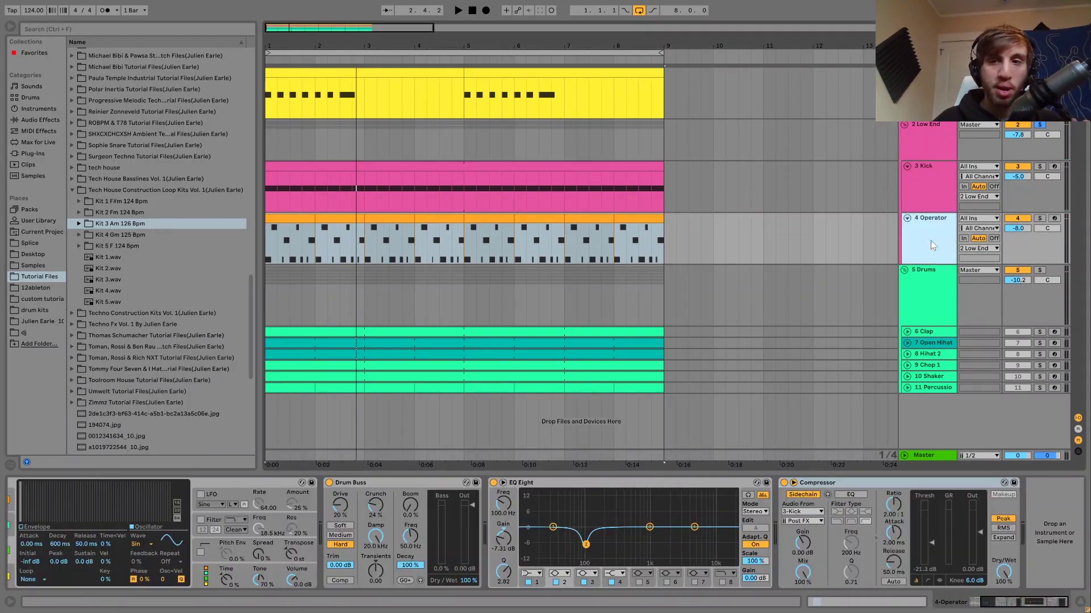
pyautogui.click(919, 127)
pyautogui.click(489, 301)
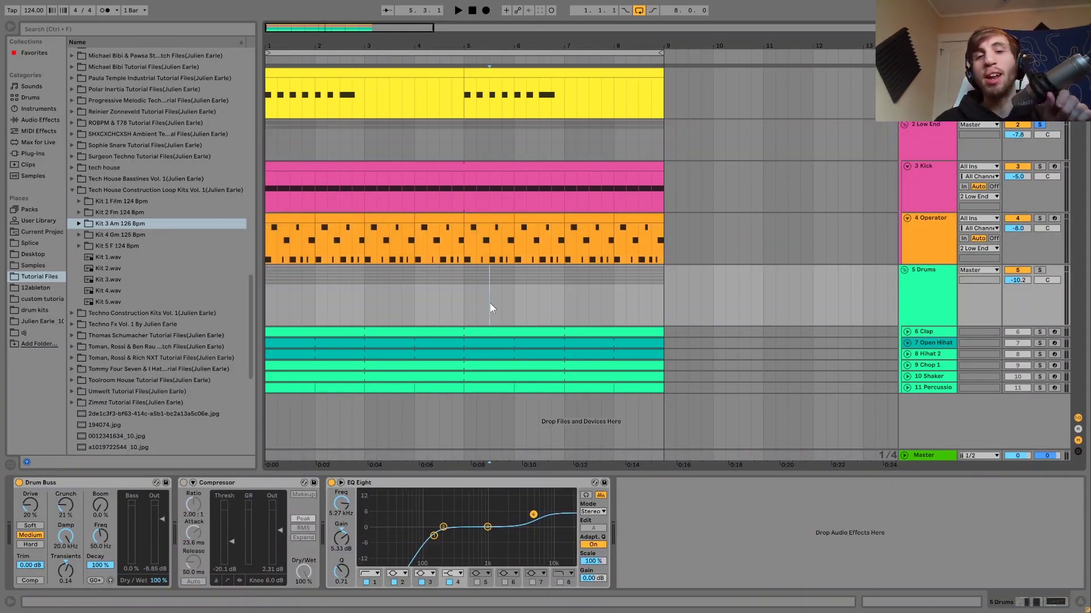
pyautogui.click(267, 140)
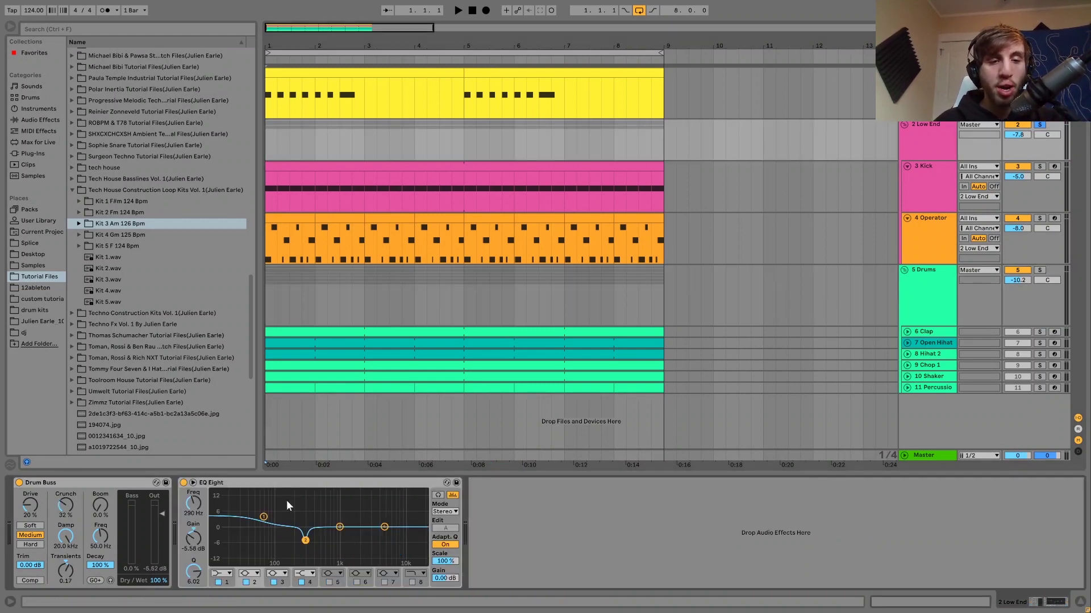
# Solo and play the Drums group, and delete the bypassed Compressor from its effects.
pyautogui.click(1040, 271)
pyautogui.click(910, 299)
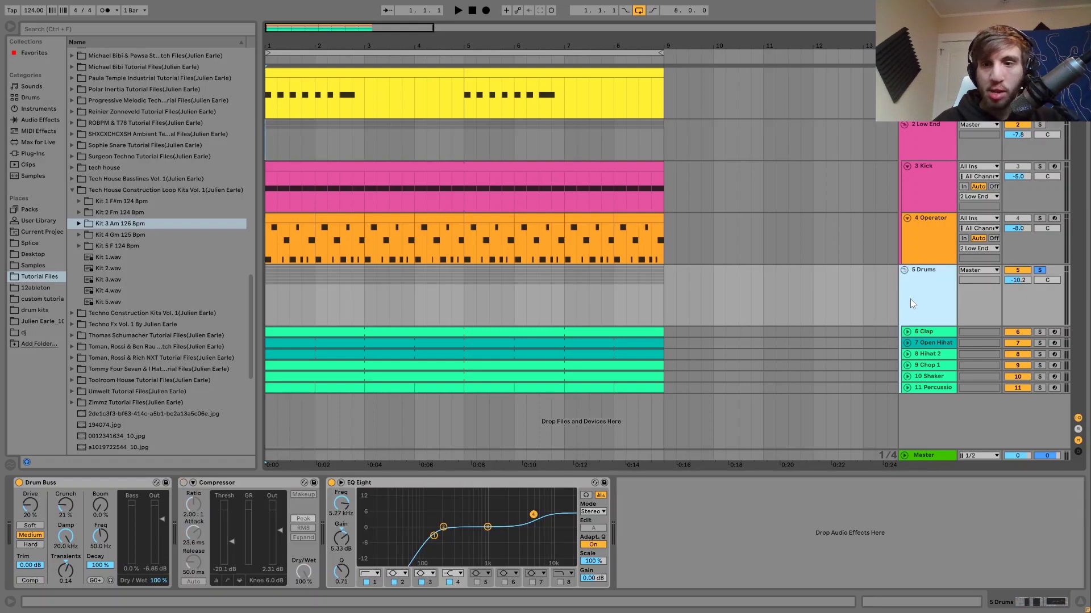
pyautogui.press('space')
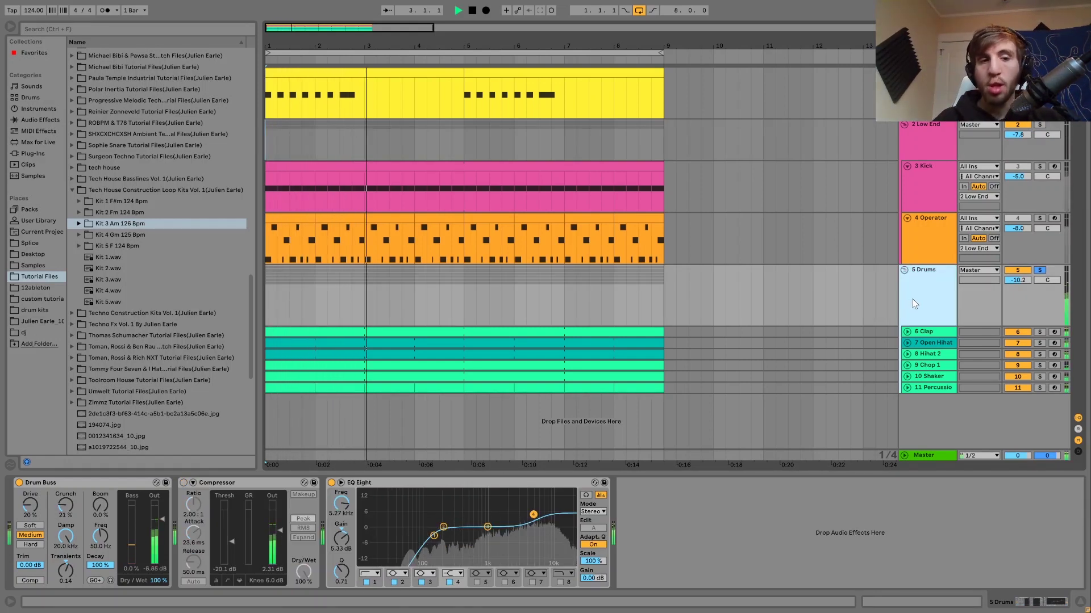
pyautogui.press('space')
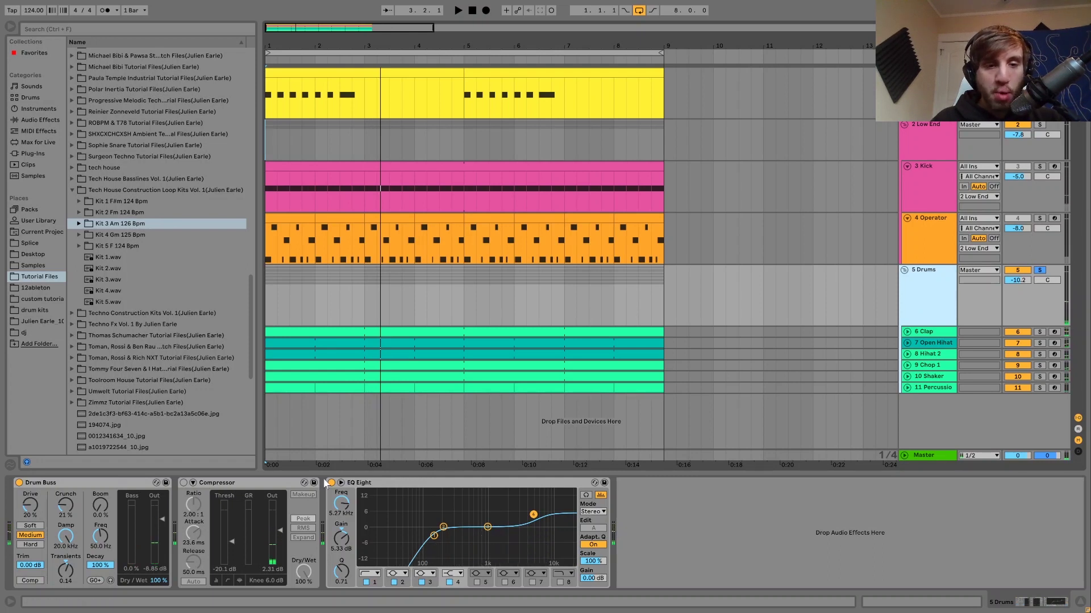
pyautogui.click(249, 486)
pyautogui.press('Delete')
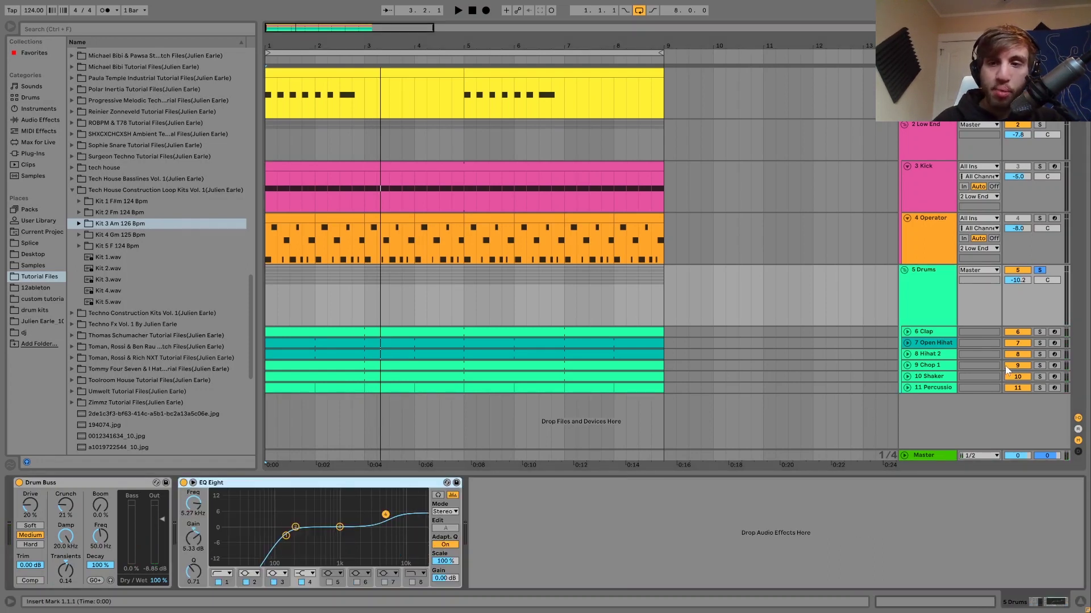
# Solo the Clap, Open Hihat and Hihat 2 tracks, unfolding their lanes while playing them.
pyautogui.click(1040, 332)
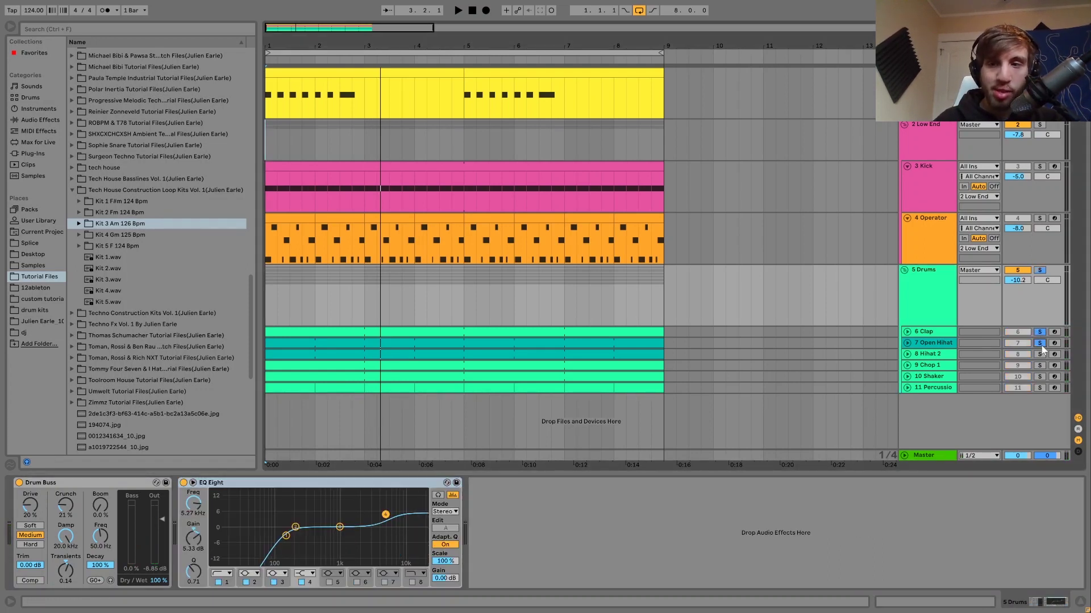
pyautogui.press('space')
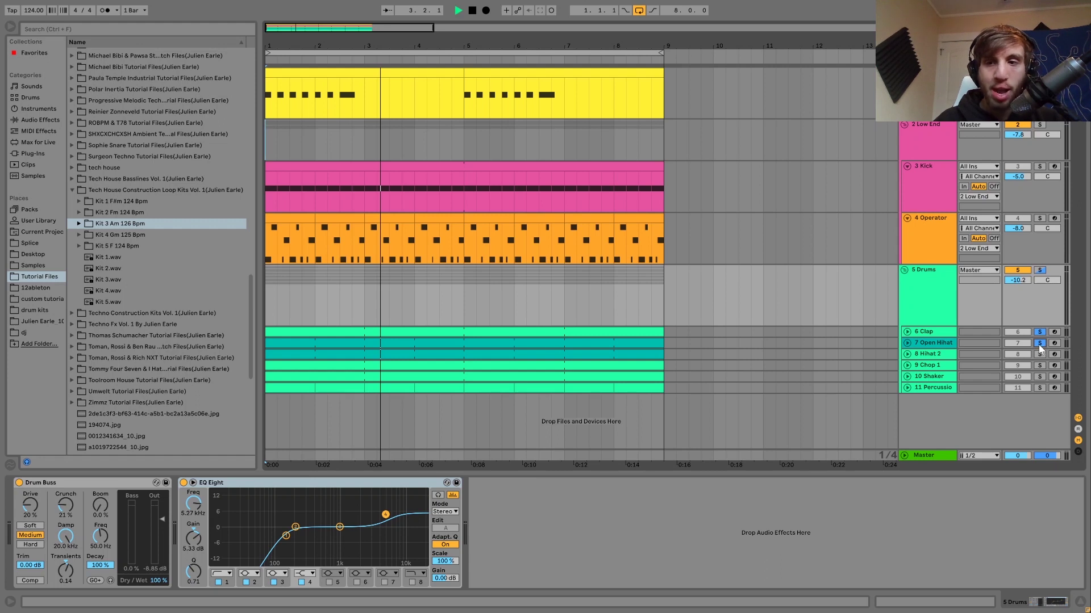
pyautogui.click(907, 343)
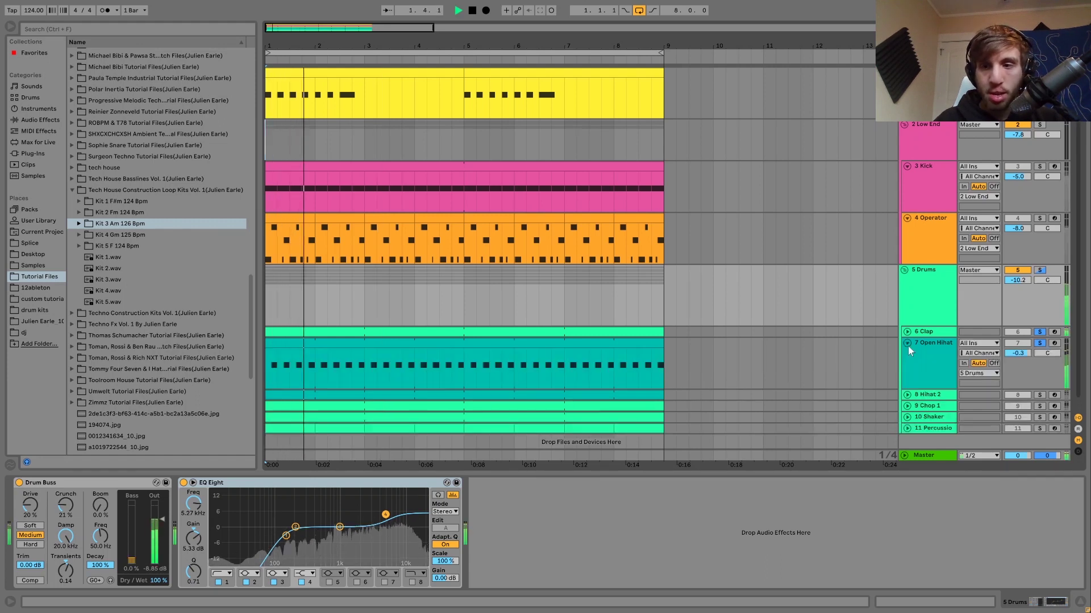
pyautogui.click(1040, 395)
pyautogui.click(907, 394)
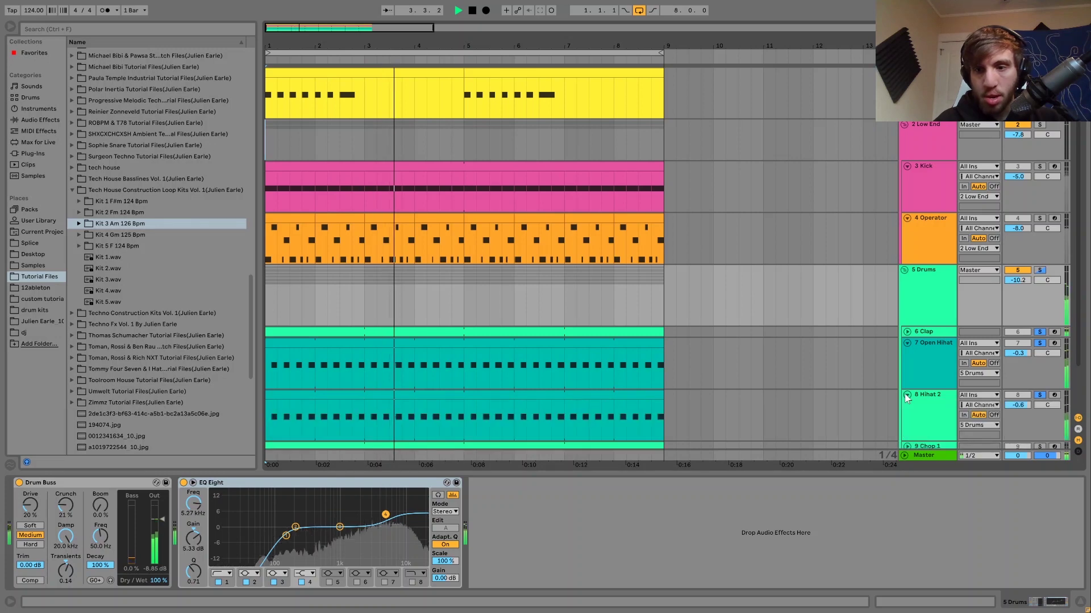
pyautogui.press('space')
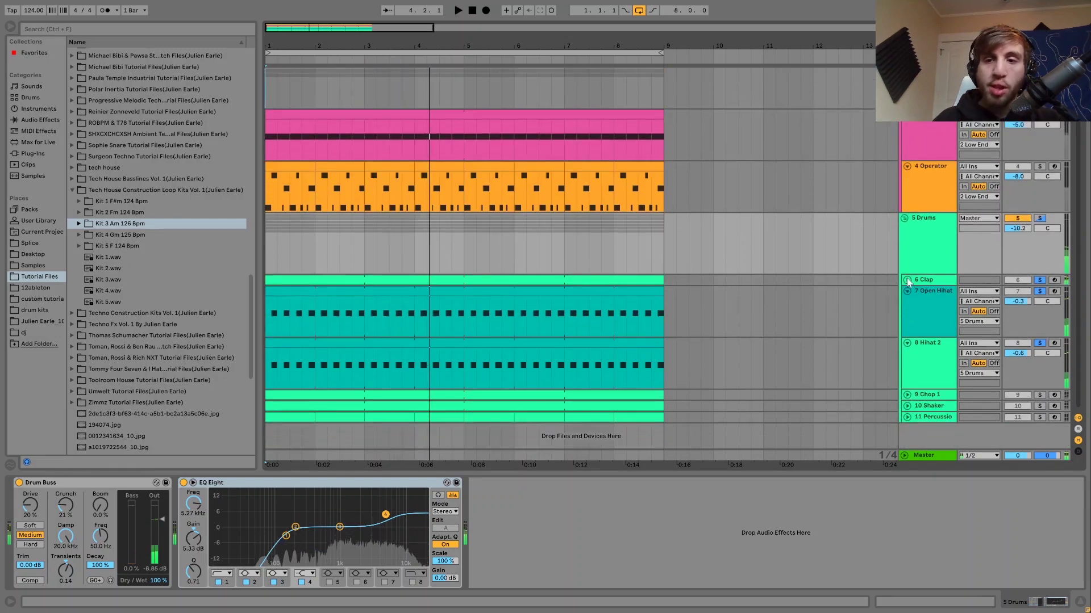
pyautogui.click(907, 280)
pyautogui.press('space')
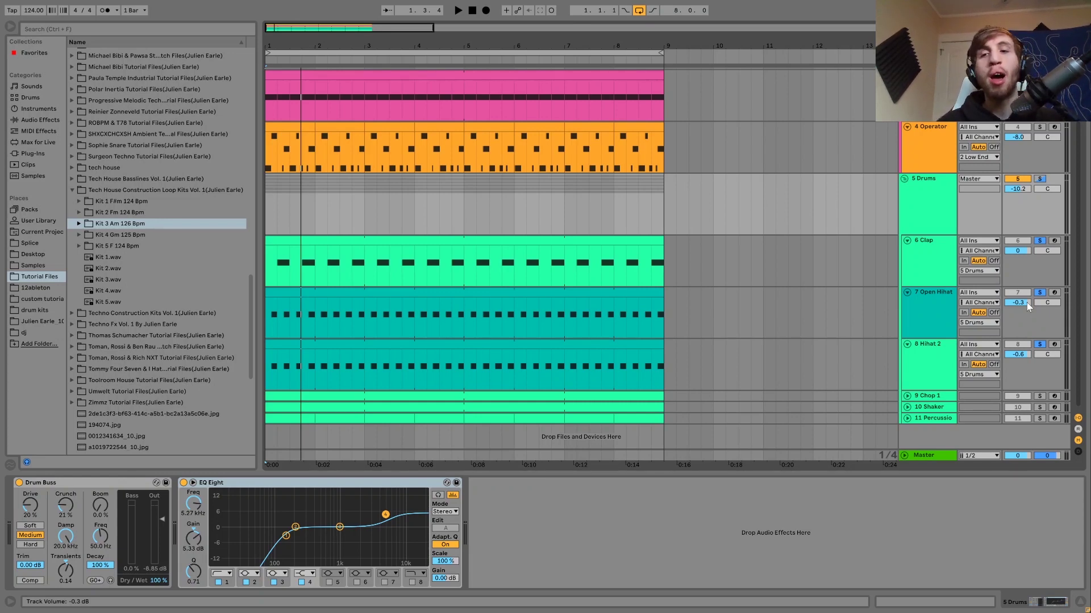
# Unsolo the drum tracks, mute Chop 1, Shaker and Percussion, and play the loop without them.
pyautogui.press('space')
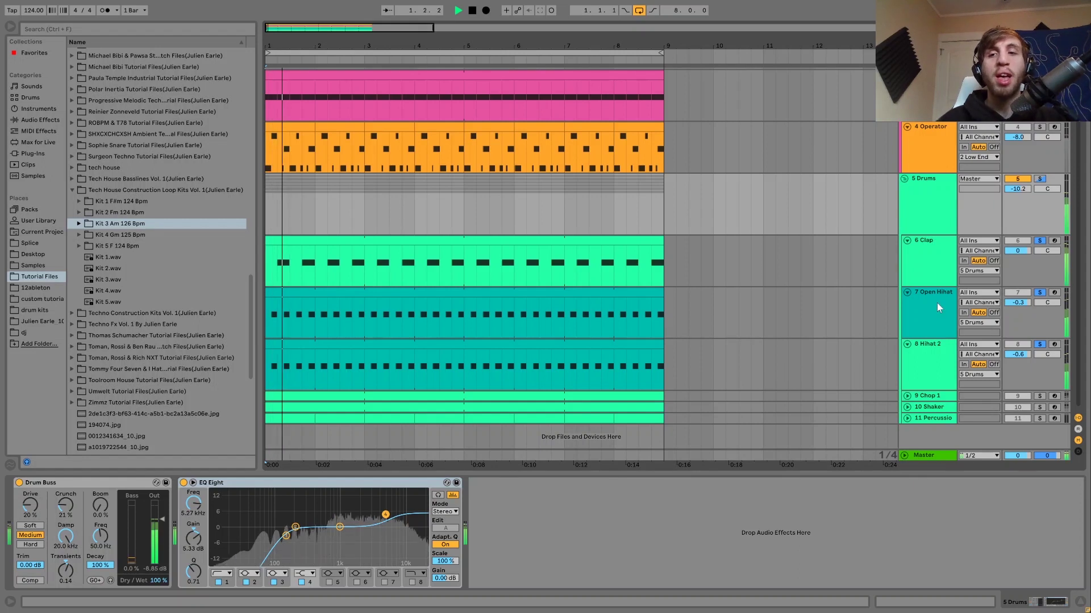
pyautogui.click(1039, 344)
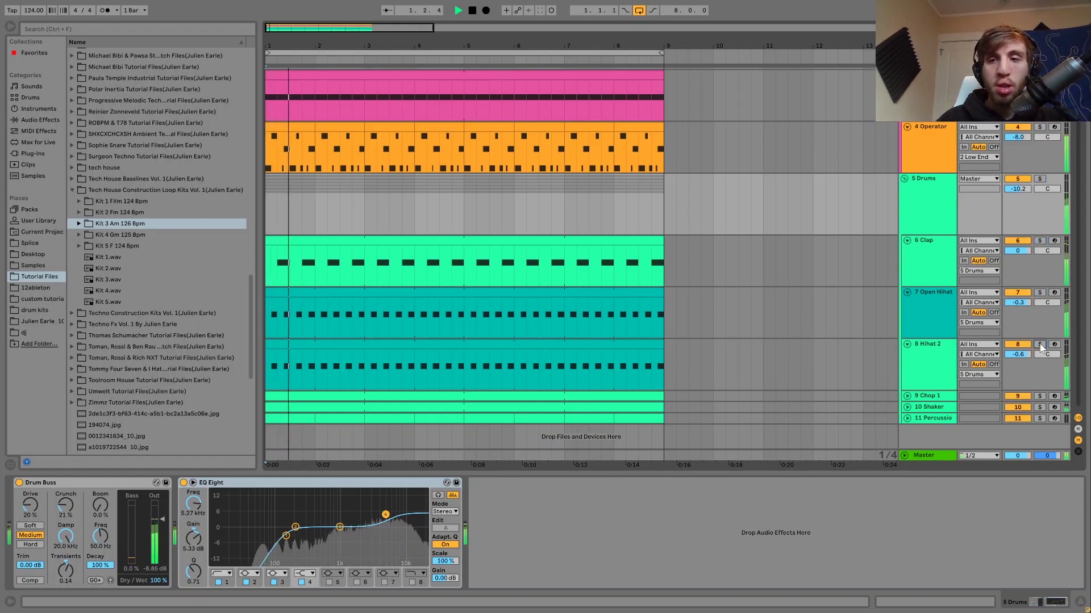
pyautogui.click(1017, 397)
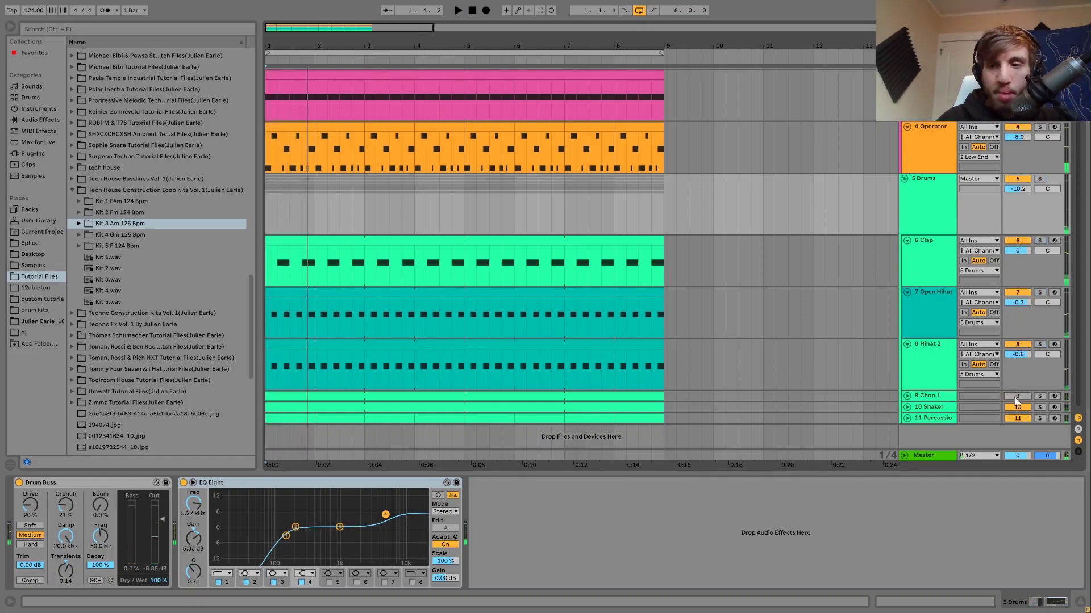
pyautogui.click(1016, 407)
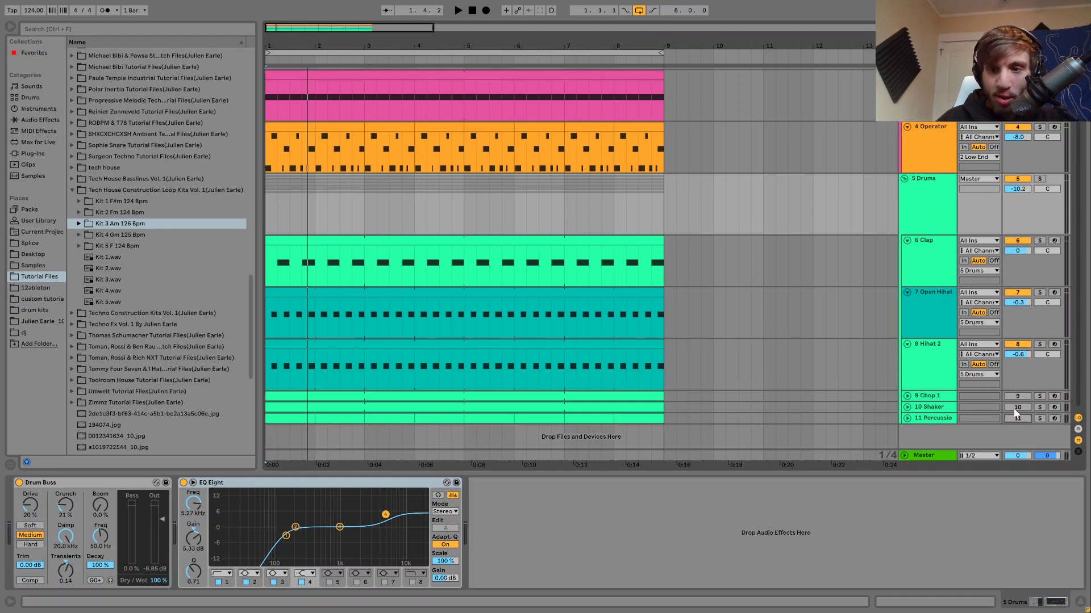
pyautogui.press('space')
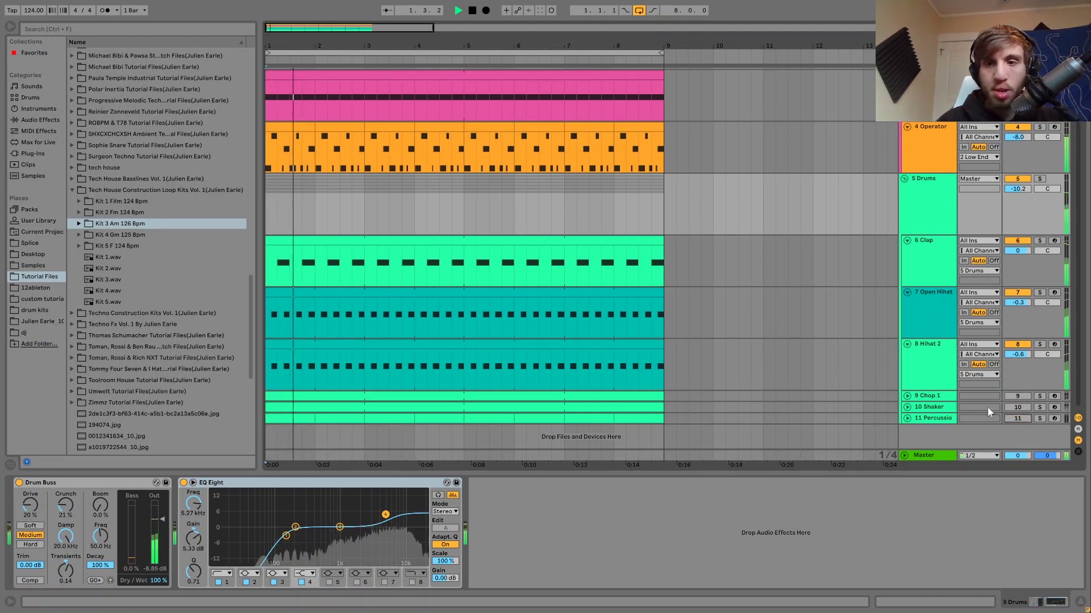
pyautogui.click(967, 398)
pyautogui.press('space')
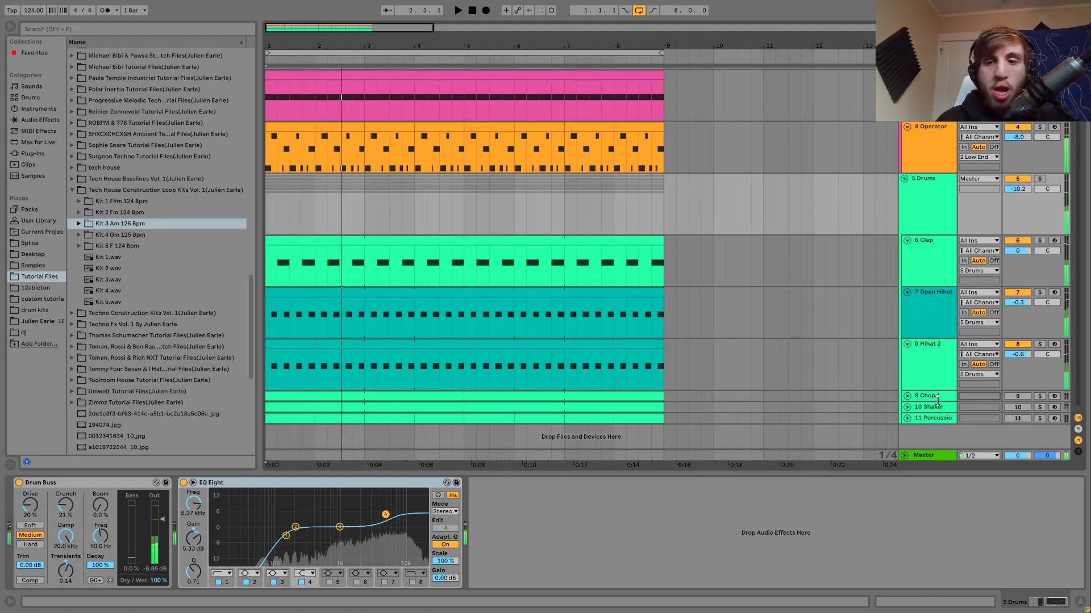
# Undo the muting of the Chop 1, Shaker and Percussion tracks.
pyautogui.hotkey('ctrl', 'z')
pyautogui.hotkey('ctrl', 'z')
pyautogui.hotkey('ctrl', 'z')
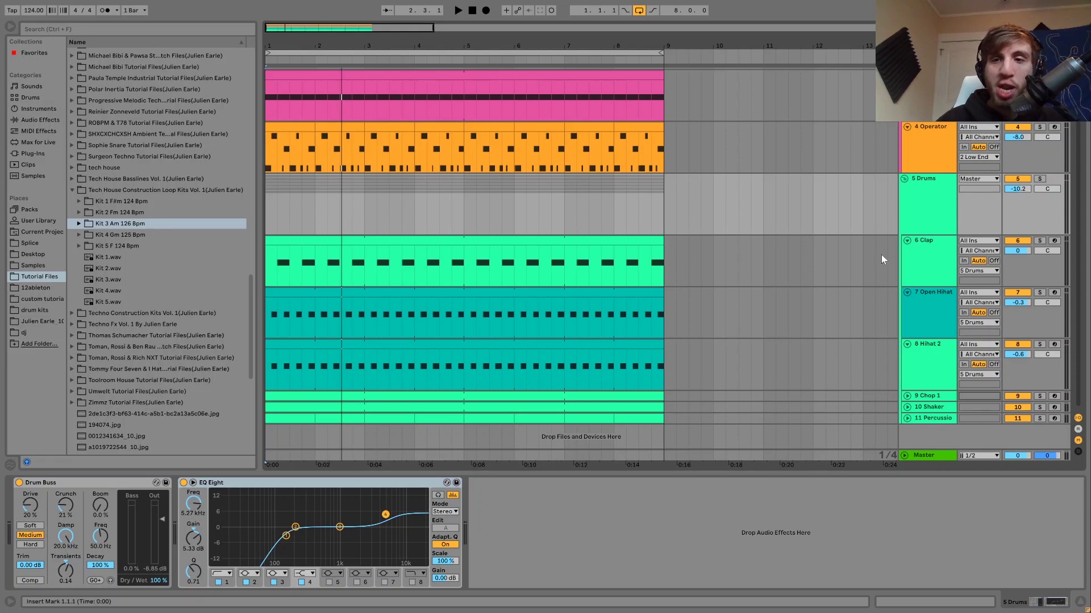
# Select the Clap track and play it soloed, first together with Open Hihat and Hihat 2, and then alone.
pyautogui.click(930, 263)
pyautogui.click(1040, 240)
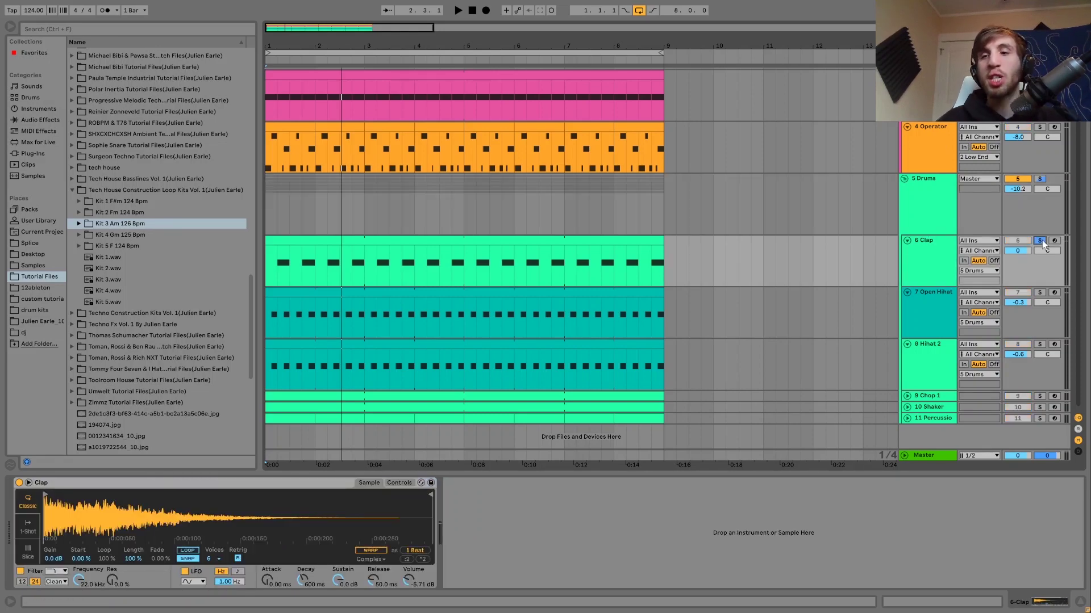
pyautogui.click(1039, 292)
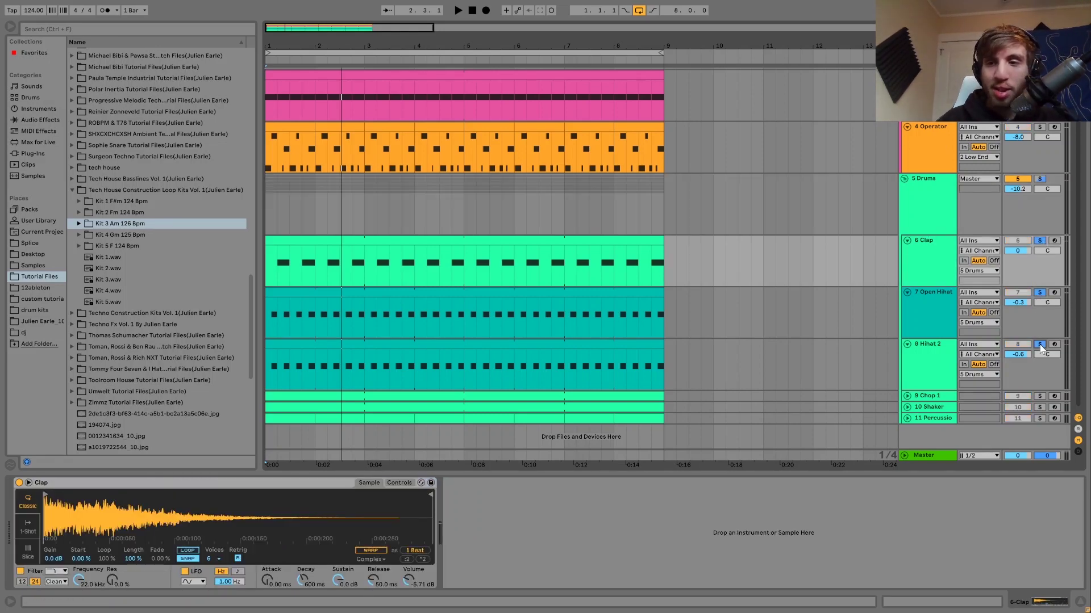
pyautogui.press('space')
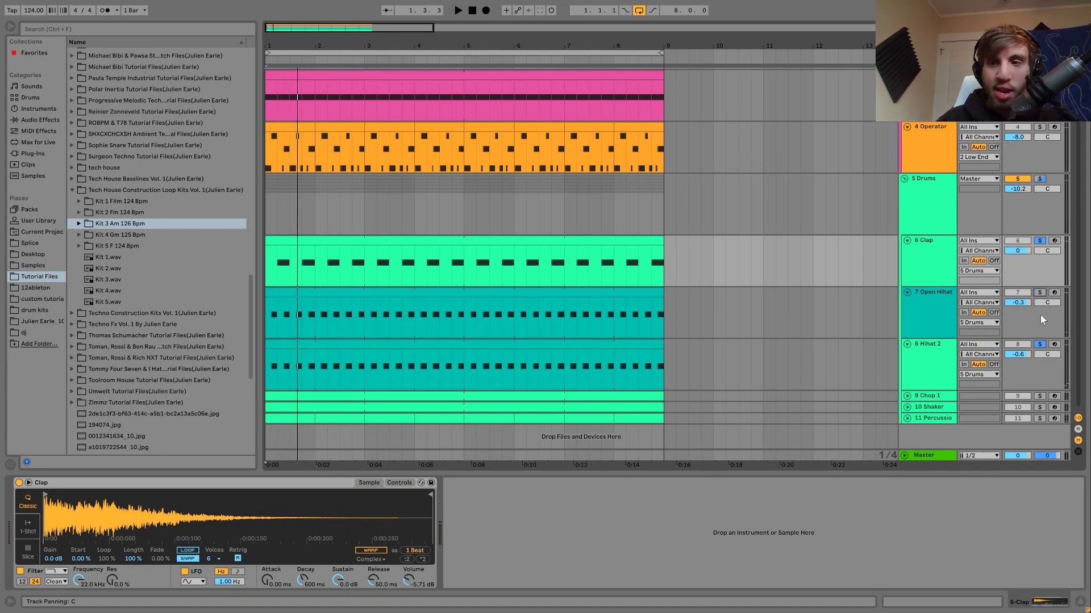
pyautogui.click(939, 264)
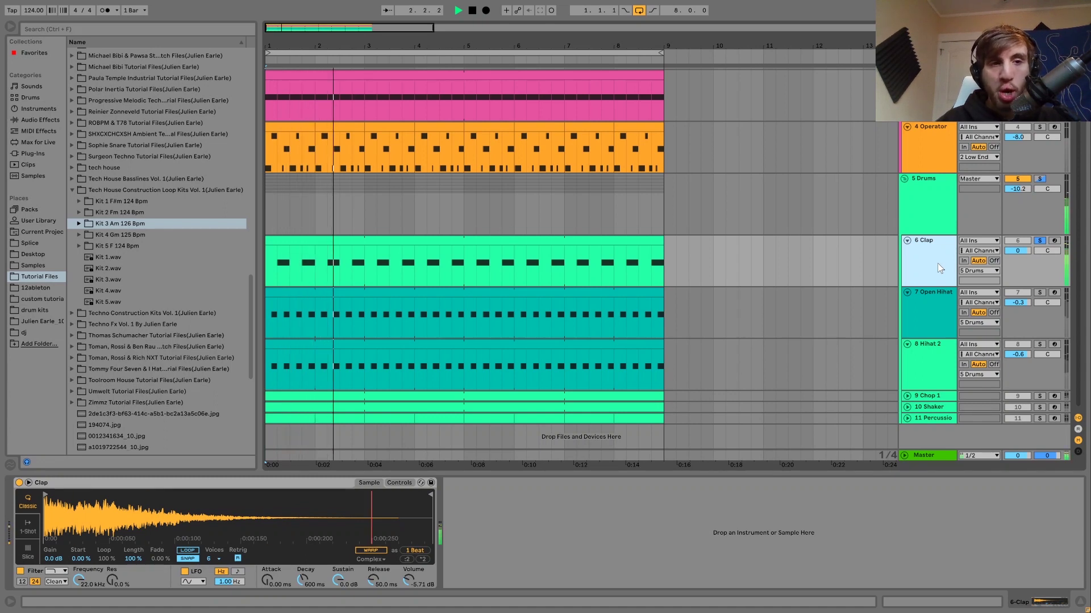
pyautogui.press('space')
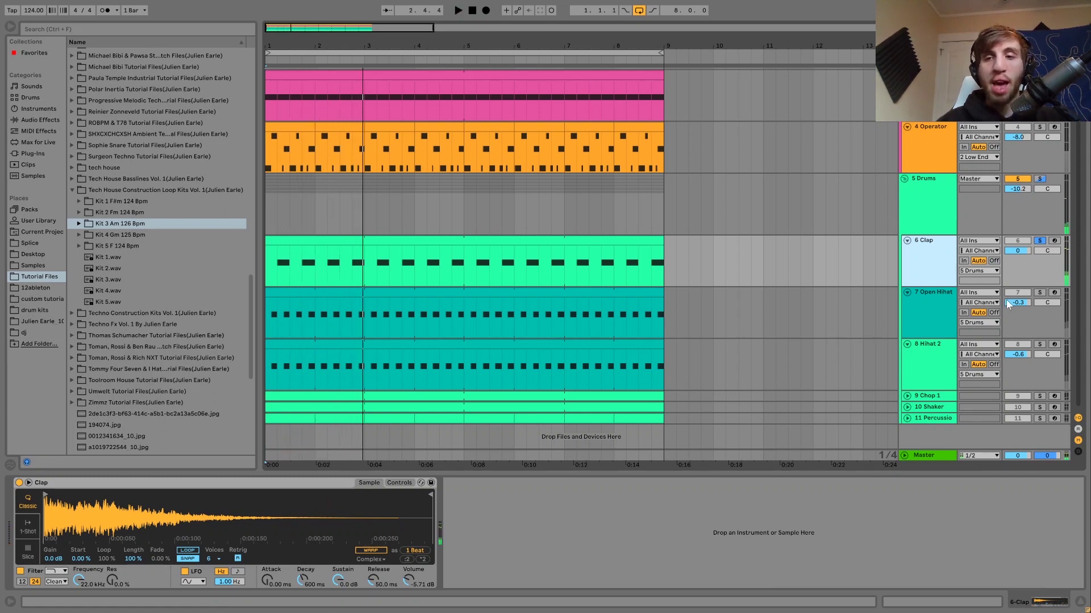
# Solo the Open Hihat track, show its sample and play it alone.
pyautogui.click(1039, 292)
pyautogui.click(929, 309)
pyautogui.press('space')
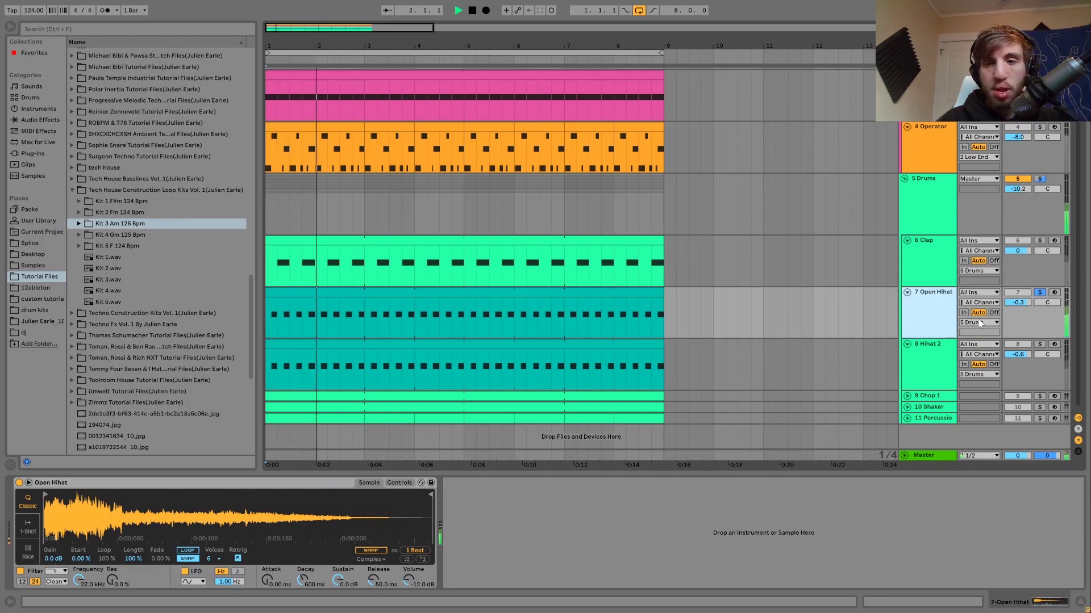
pyautogui.press('space')
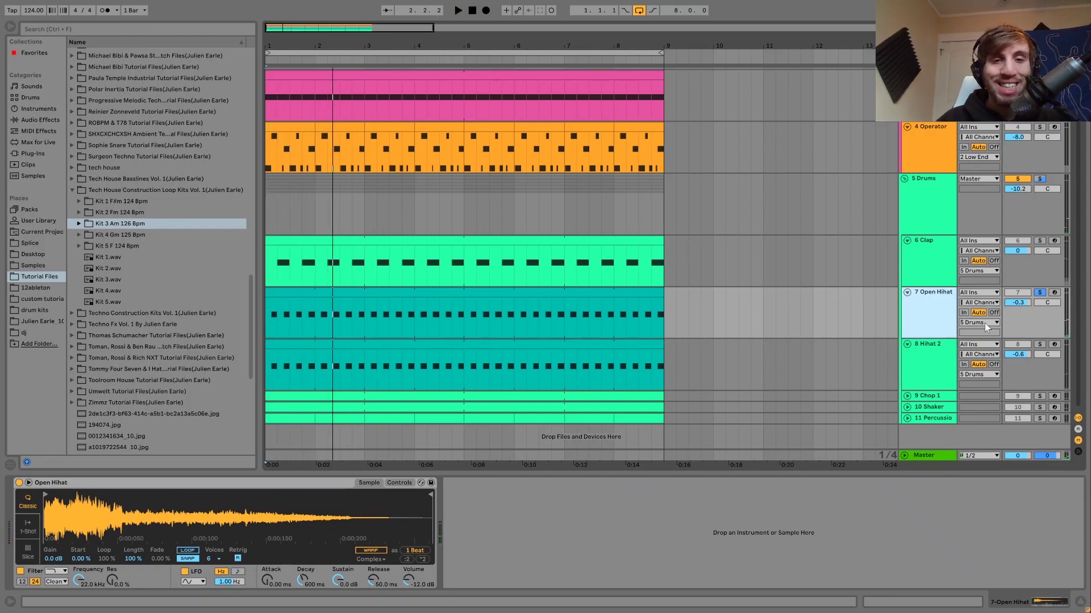
# Solo the Hihat 2 track, show its One-Shot sample and play it alone.
pyautogui.click(1039, 344)
pyautogui.click(935, 349)
pyautogui.press('space')
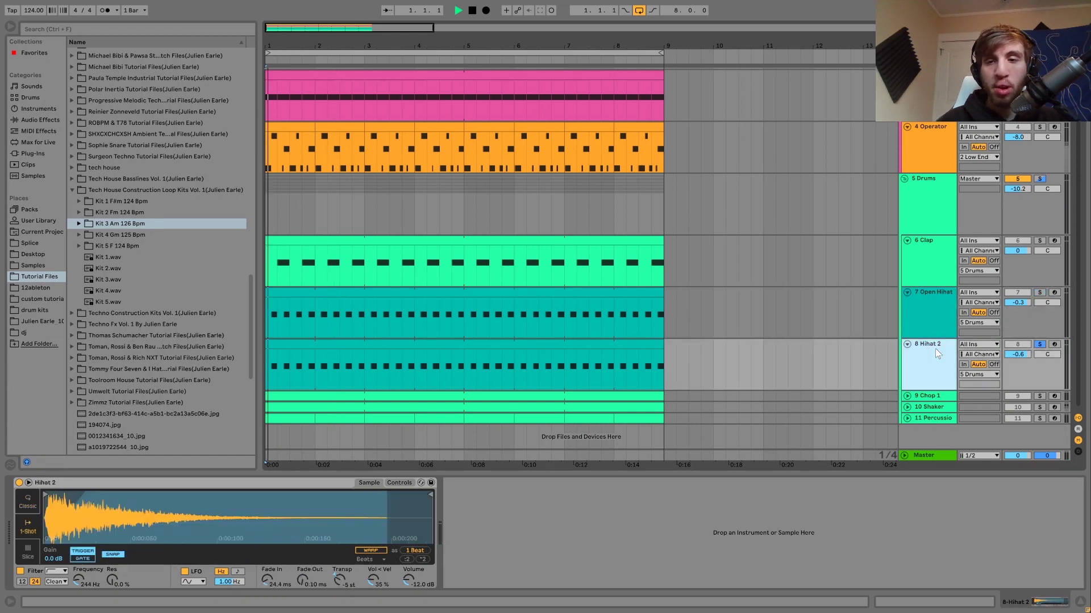
pyautogui.press('space')
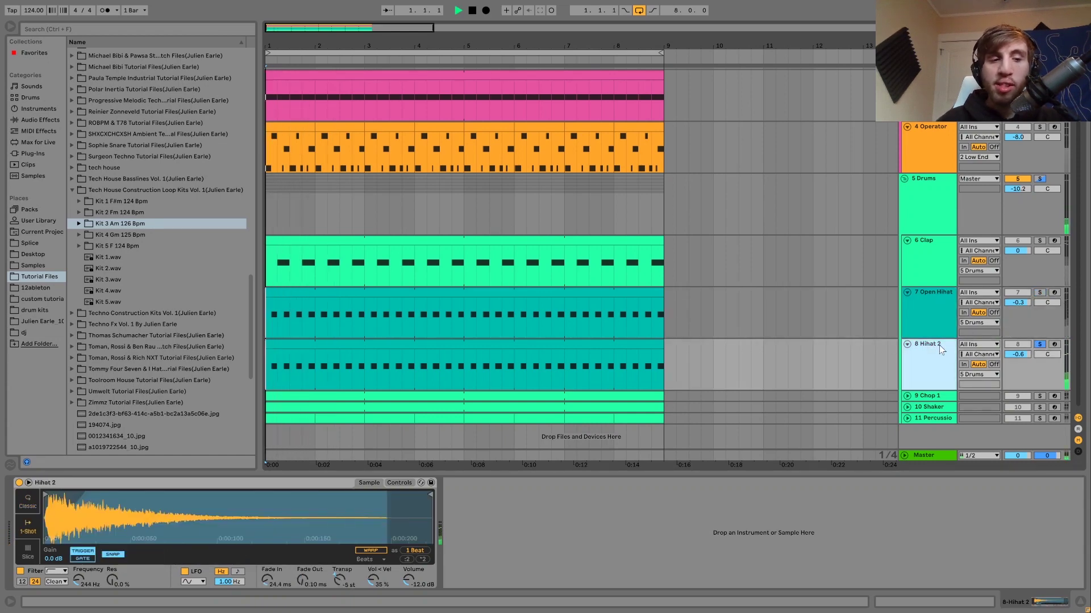
# Unsolo the tracks, compare the full loop with Hihat 2 muted and unmuted, and solo Hihat 2 again.
pyautogui.click(1039, 294)
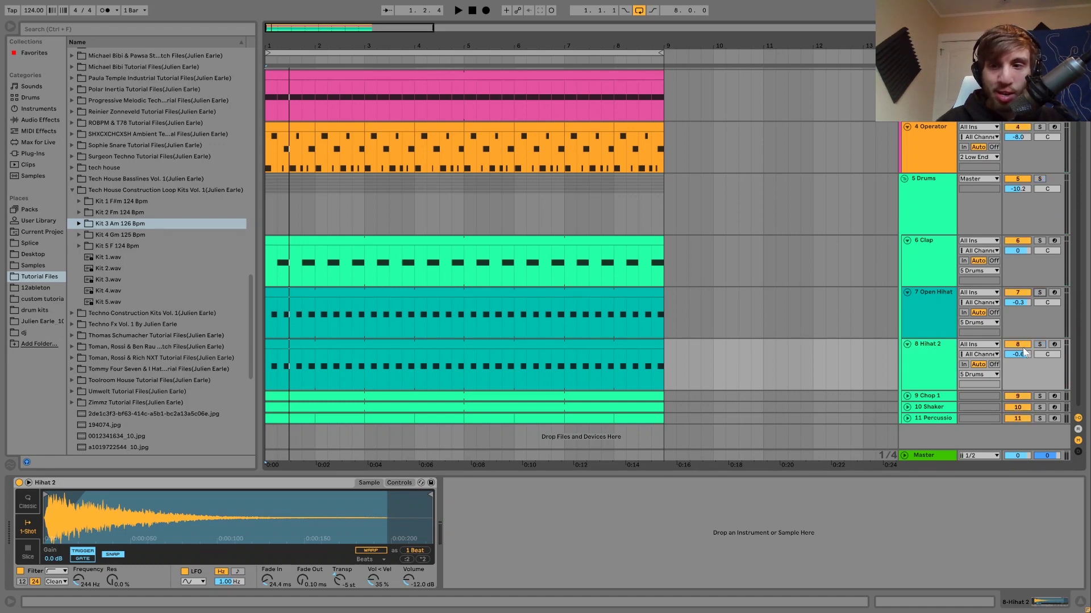
pyautogui.click(1025, 346)
pyautogui.click(921, 359)
pyautogui.press('space')
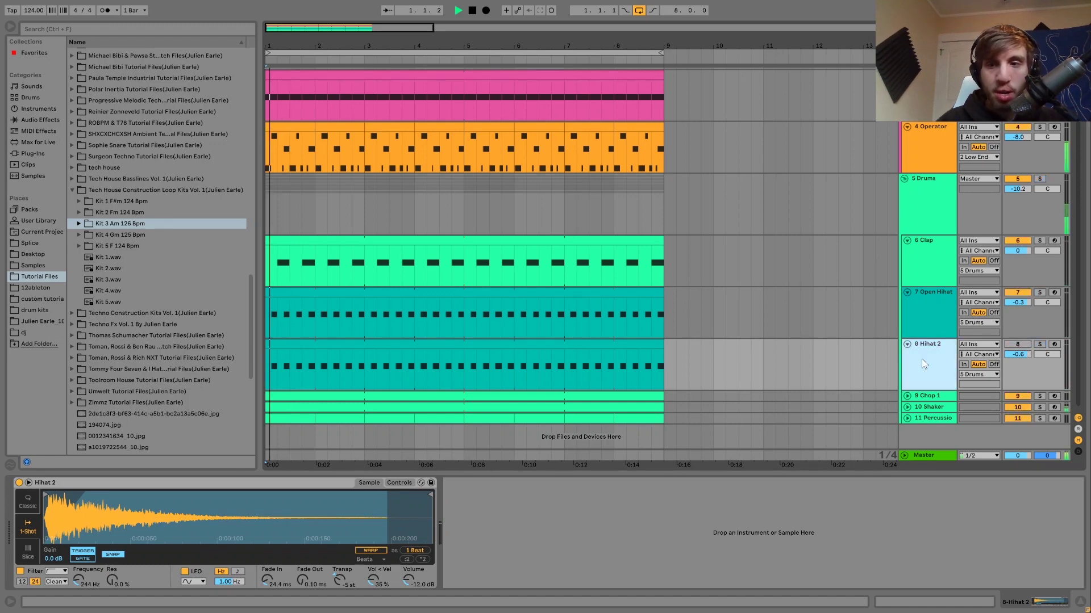
pyautogui.click(1024, 344)
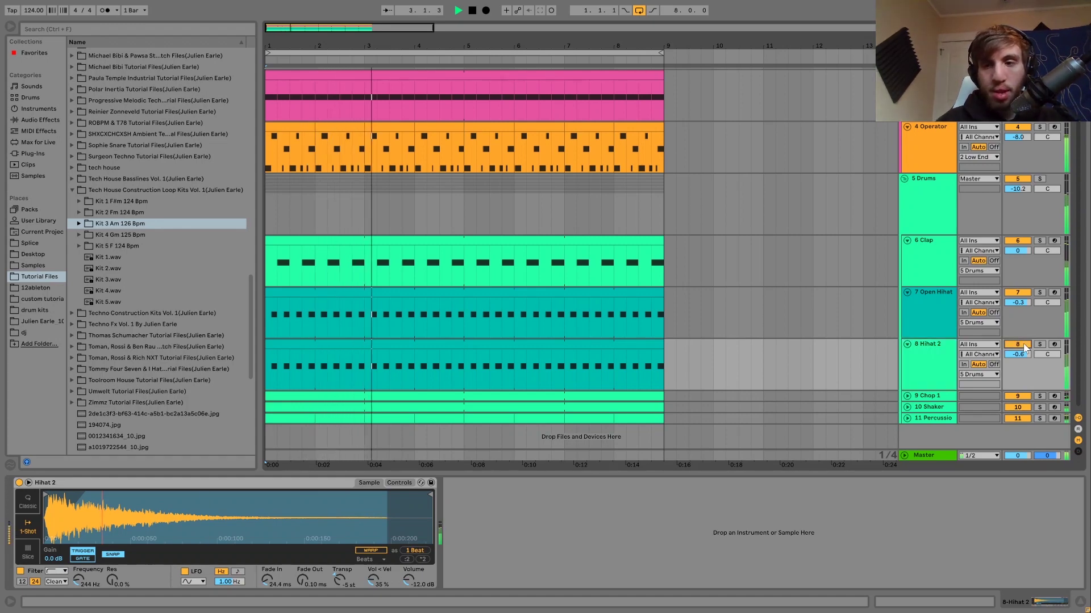
pyautogui.click(1039, 344)
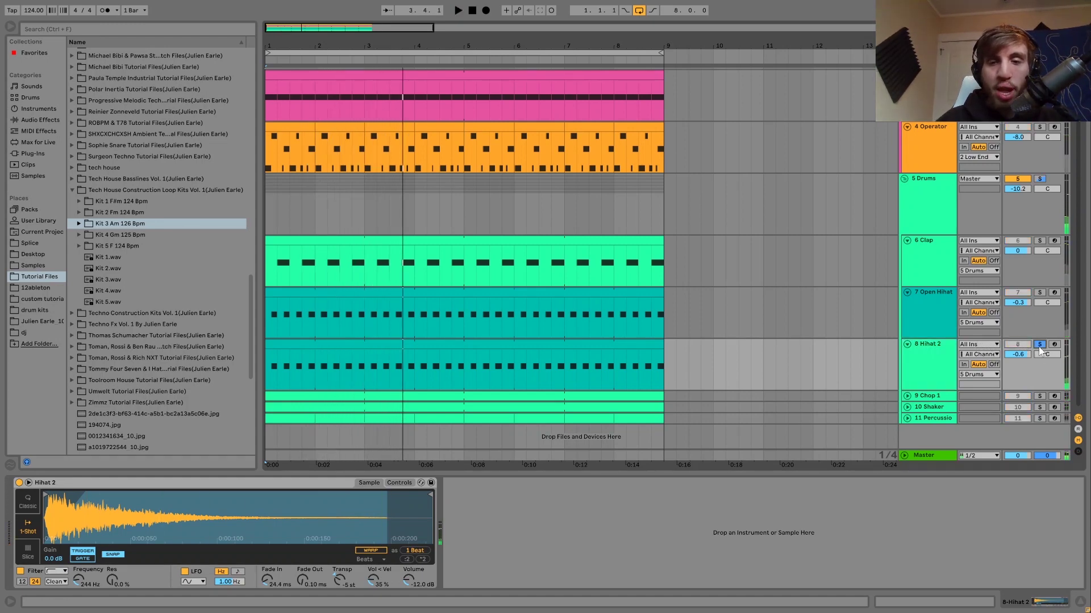
# Play Hihat 2 soloed, unsolo it and play the full loop, restarting playback from bar 3.
pyautogui.press('space')
pyautogui.press('space')
pyautogui.click(1039, 344)
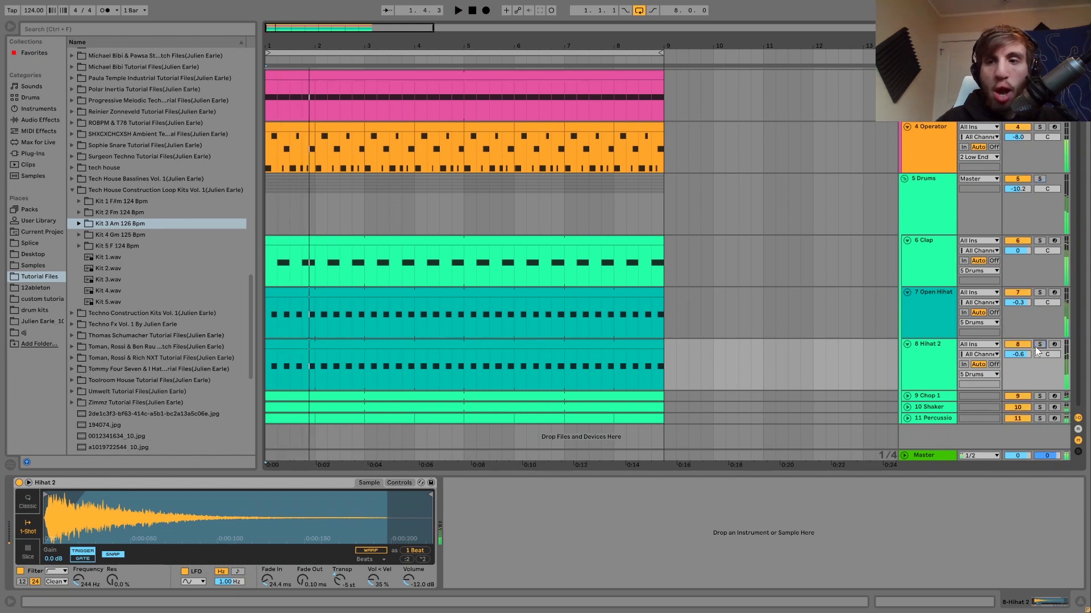
pyautogui.press('space')
pyautogui.press('space')
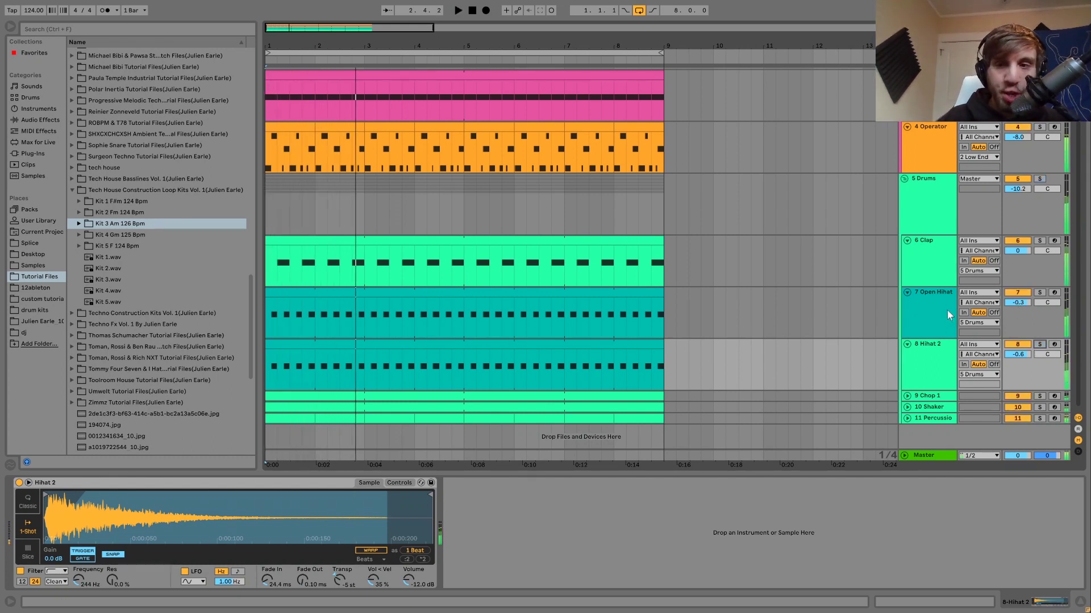
pyautogui.press('space')
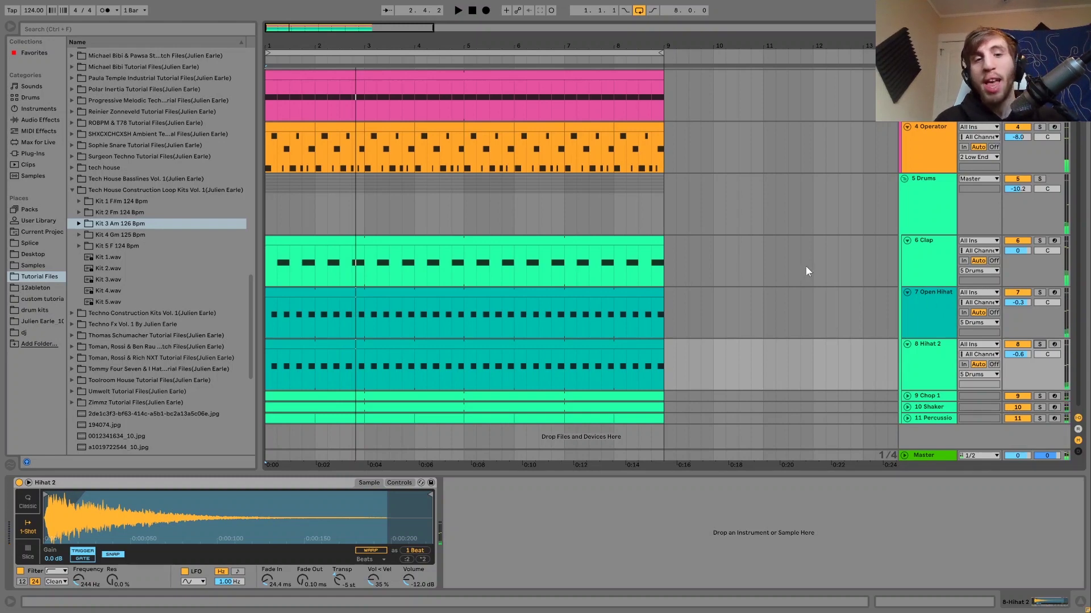
pyautogui.click(367, 367)
pyautogui.press('space')
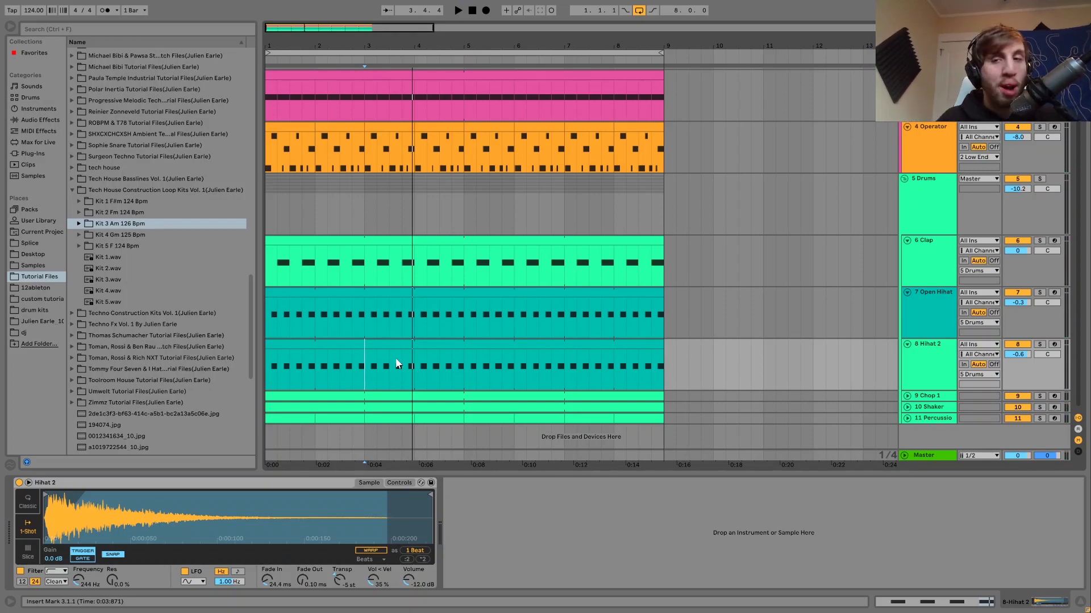
# Solo Open Hihat and Hihat 2 and compare them by playing them together and each one alone.
pyautogui.click(1040, 292)
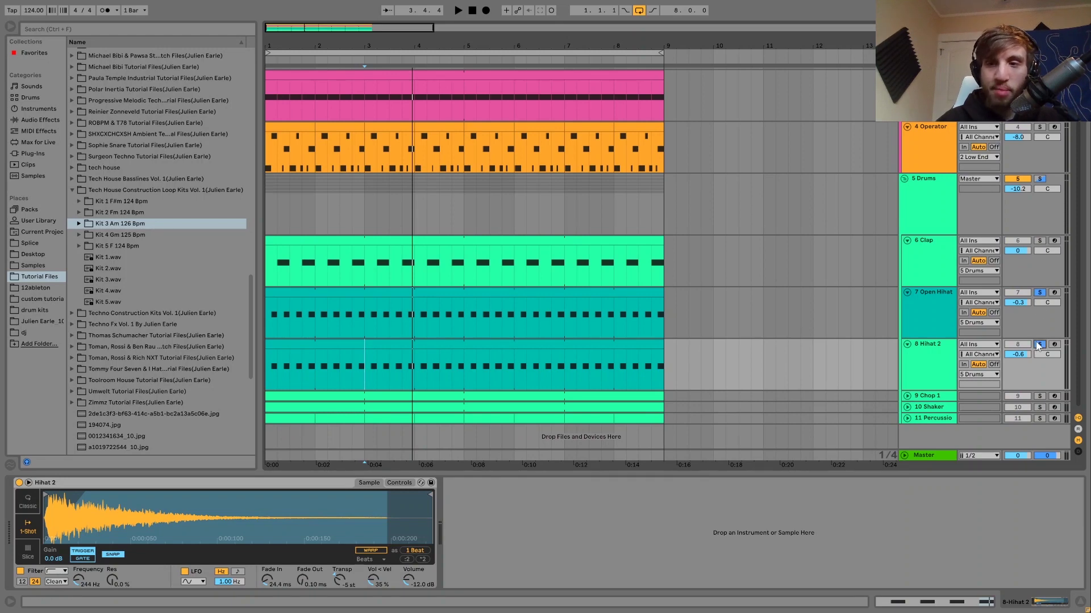
pyautogui.press('space')
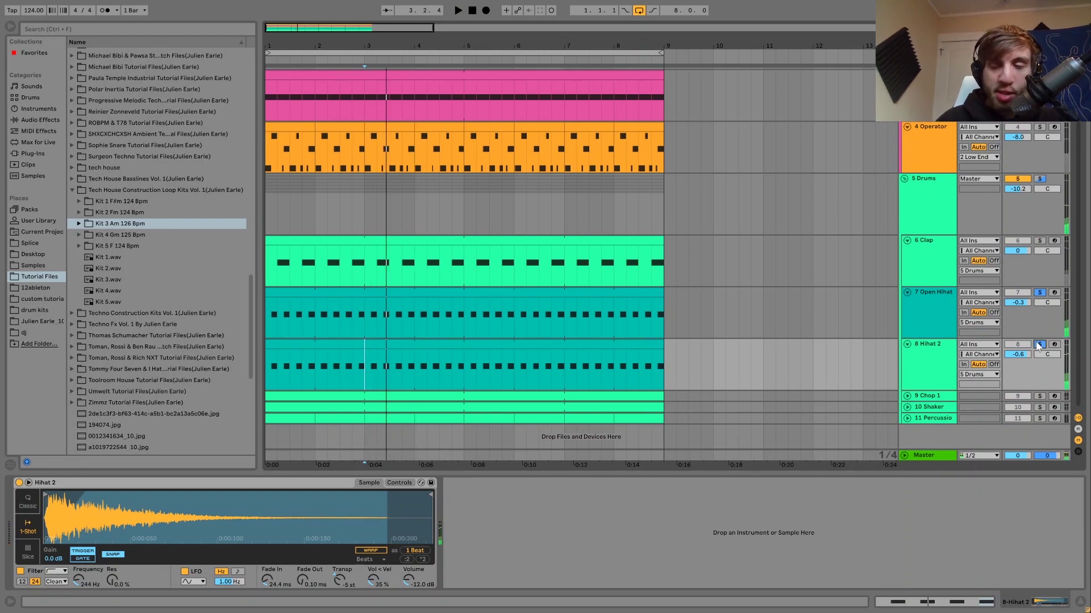
pyautogui.click(937, 329)
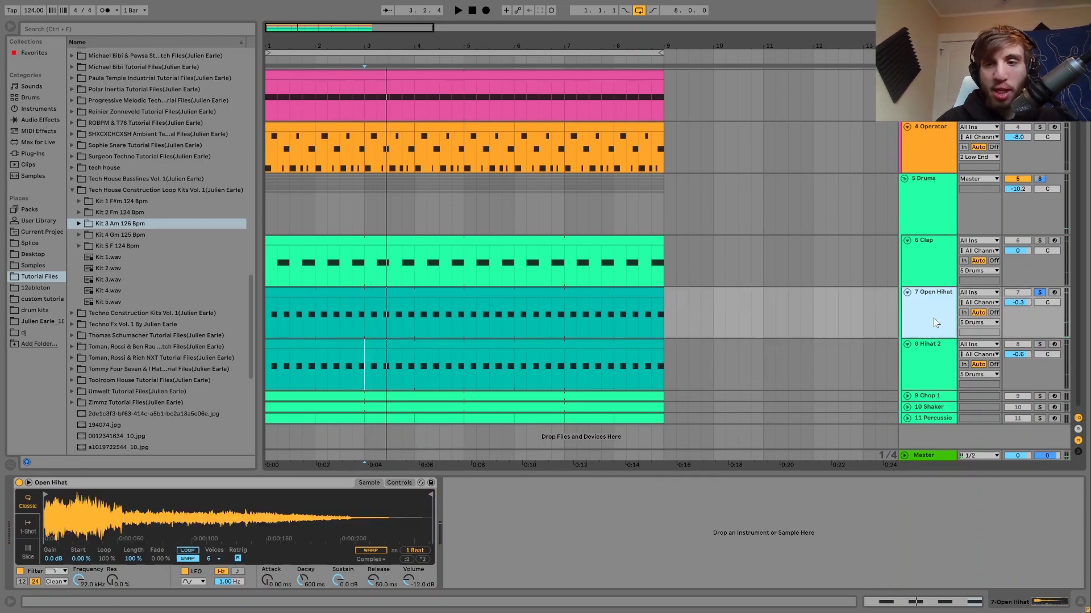
pyautogui.click(1040, 344)
pyautogui.click(1047, 347)
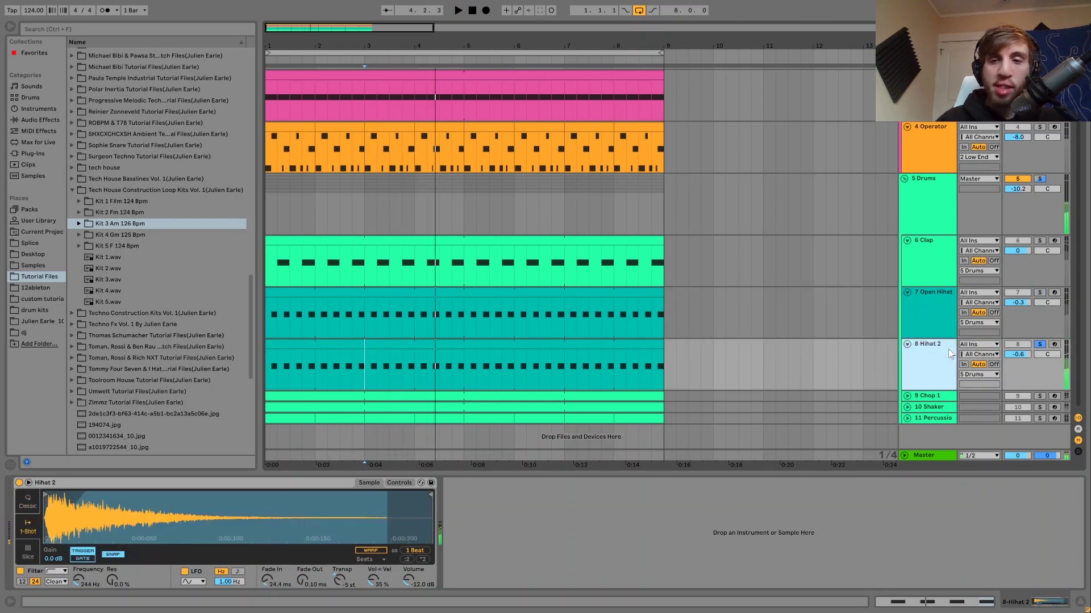
pyautogui.keyDown('ctrl'); pyautogui.click(1040, 294); pyautogui.keyUp('ctrl')
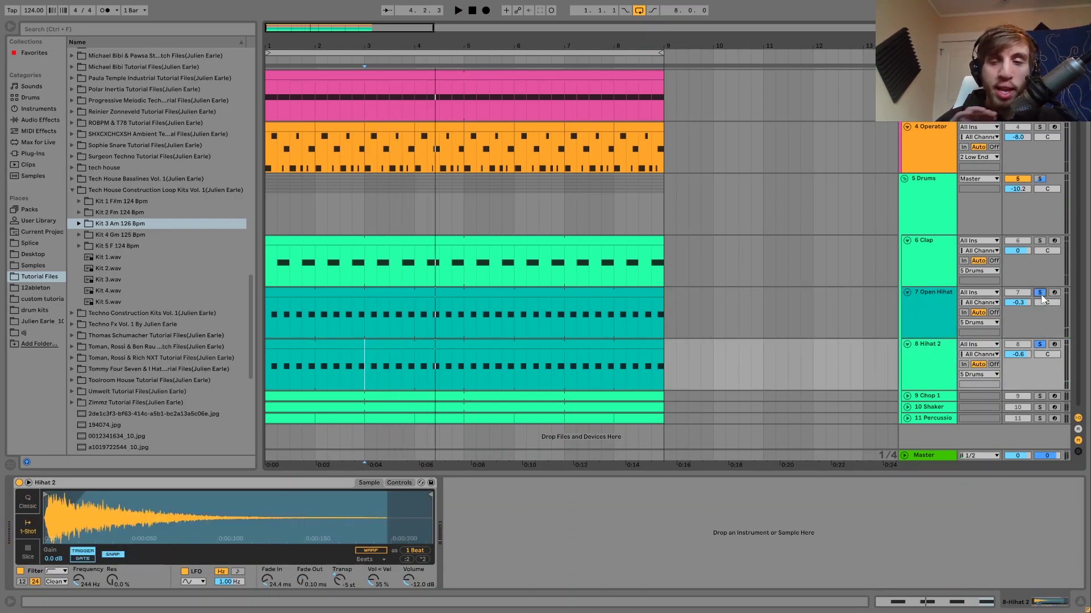
pyautogui.press('space')
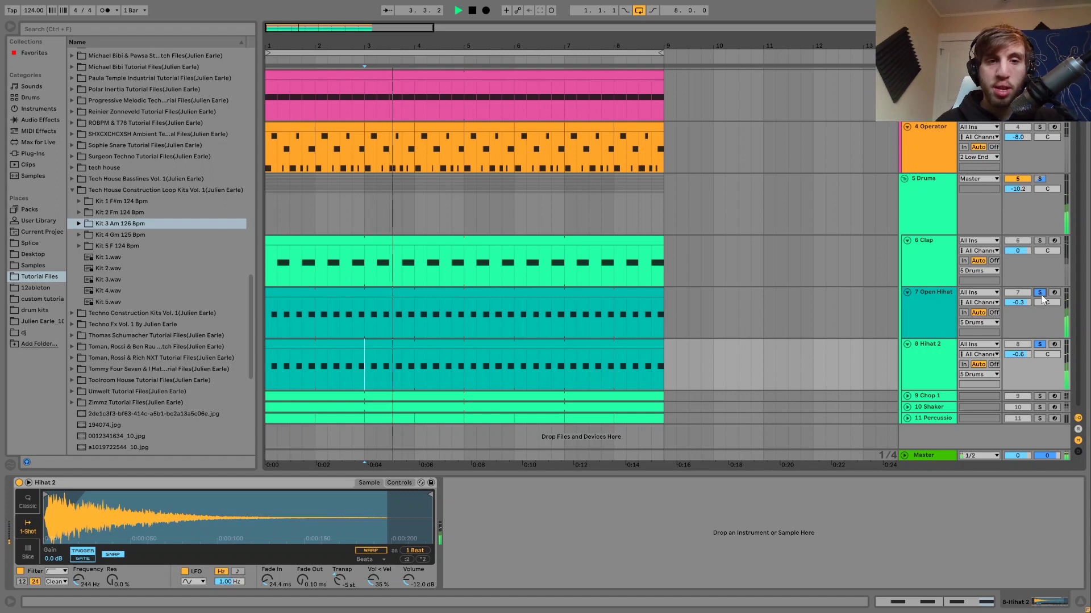
pyautogui.press('space')
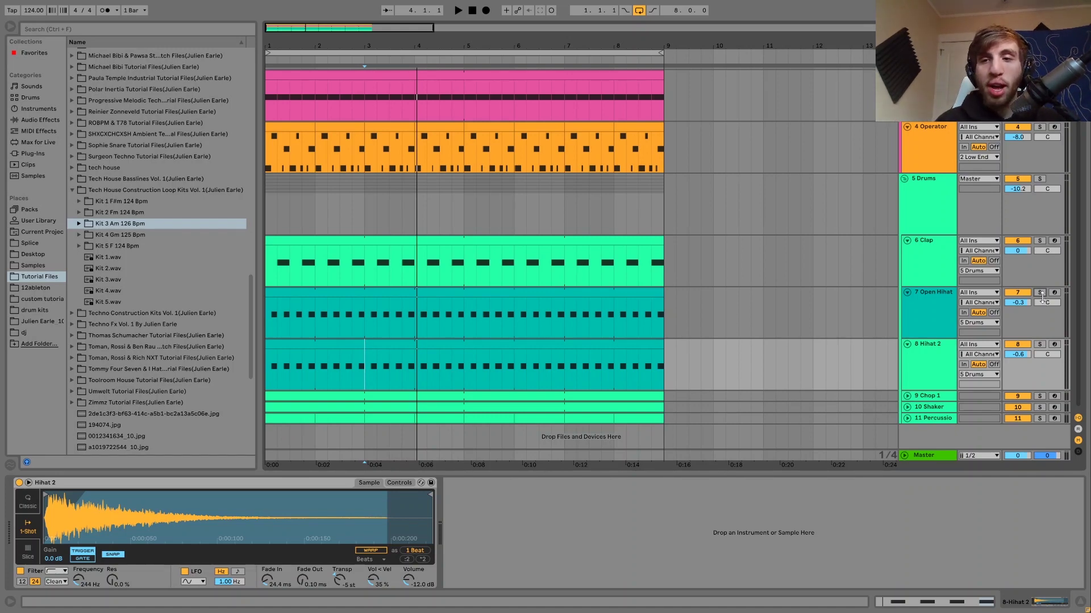
# Play Open Hihat soloed with its sample shown, and add Hihat 2 to the solo during playback.
pyautogui.click(1041, 293)
pyautogui.click(931, 313)
pyautogui.press('space')
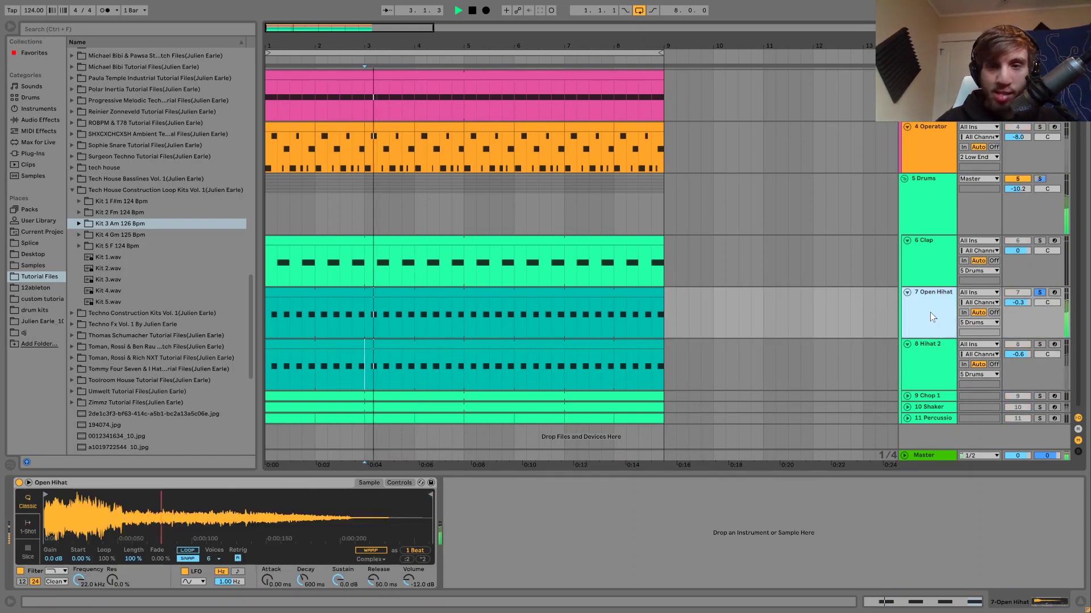
pyautogui.keyDown('ctrl'); pyautogui.click(1040, 345); pyautogui.keyUp('ctrl')
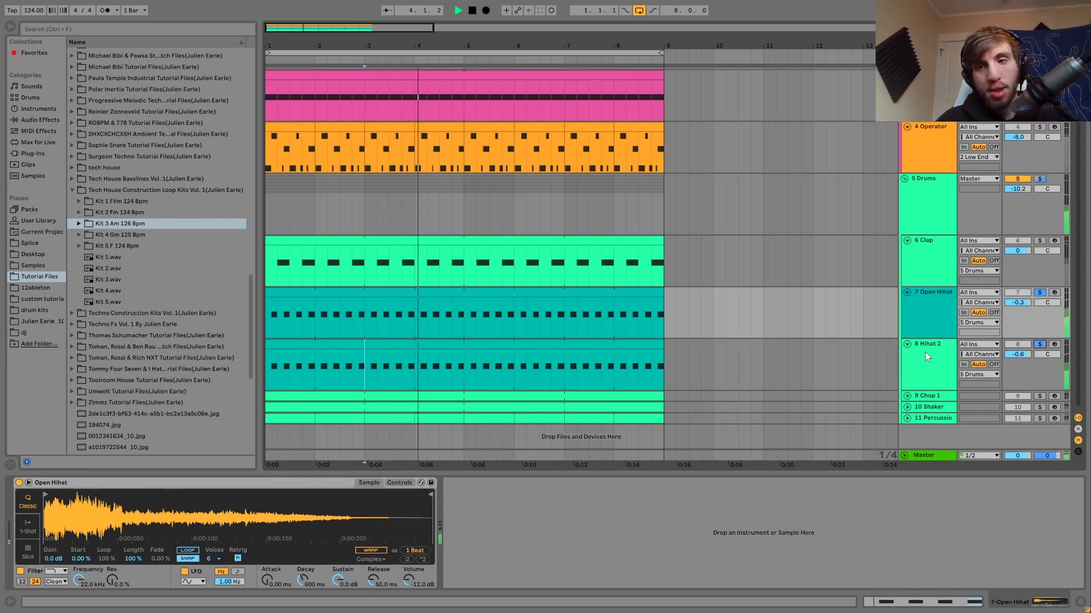
pyautogui.press('space')
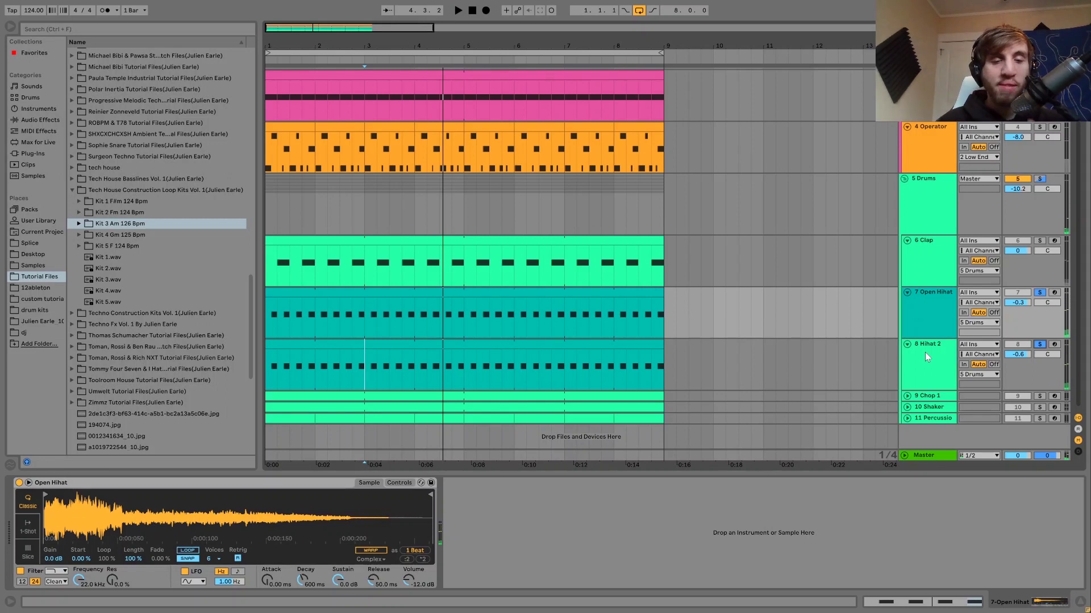
# Solo Chop 1, Shaker and Percussion together, play them and unfold the three tracks to show their patterns.
pyautogui.click(1041, 397)
pyautogui.keyDown('ctrl'); pyautogui.click(1041, 408); pyautogui.keyUp('ctrl')
pyautogui.keyDown('ctrl'); pyautogui.click(1041, 419); pyautogui.keyUp('ctrl')
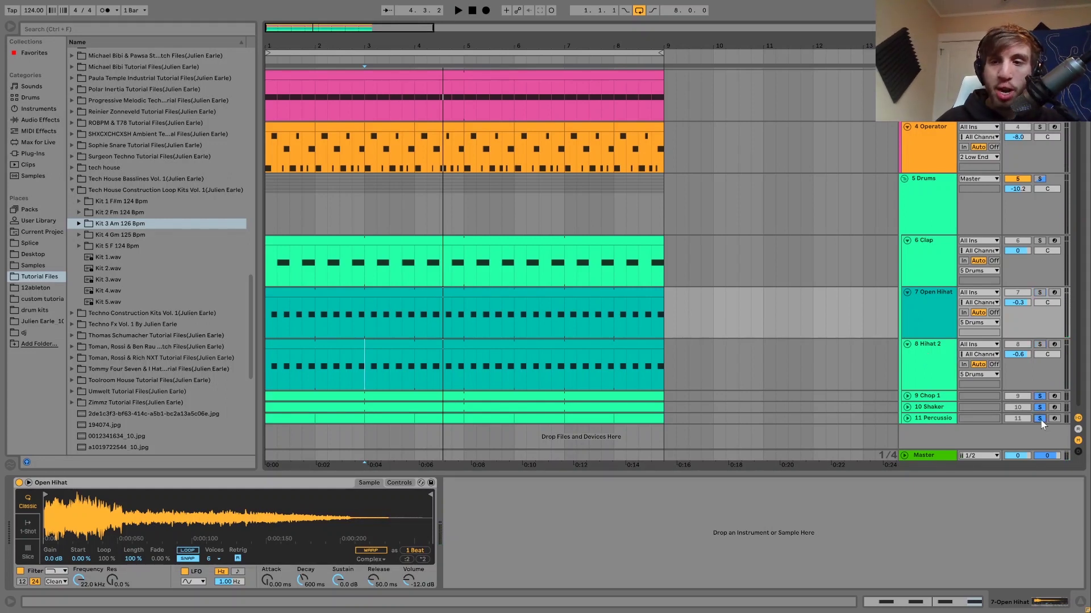
pyautogui.press('space')
pyautogui.click(907, 418)
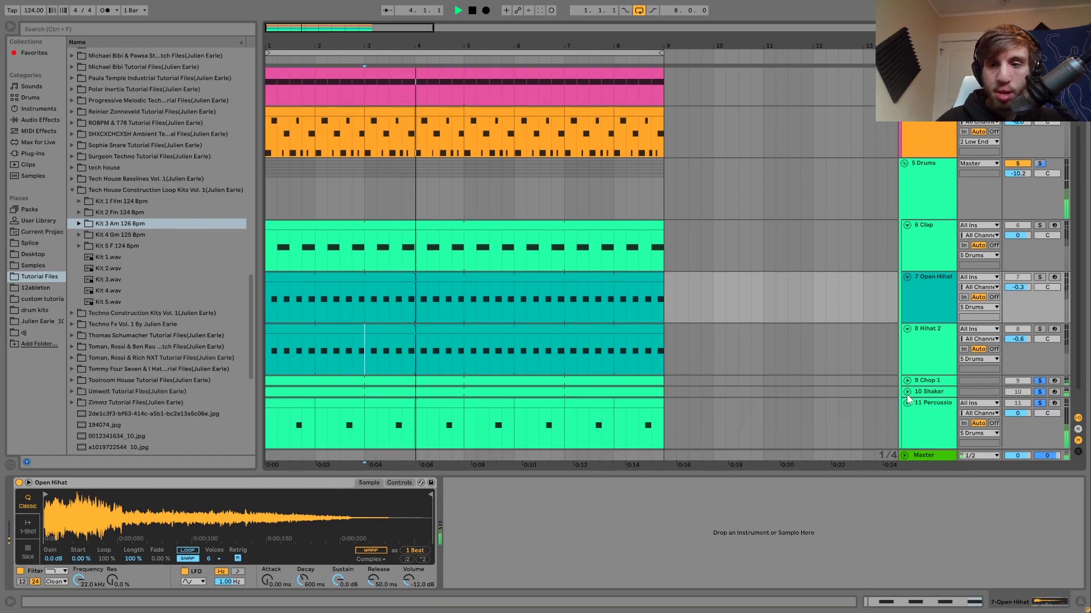
pyautogui.click(907, 391)
pyautogui.click(906, 380)
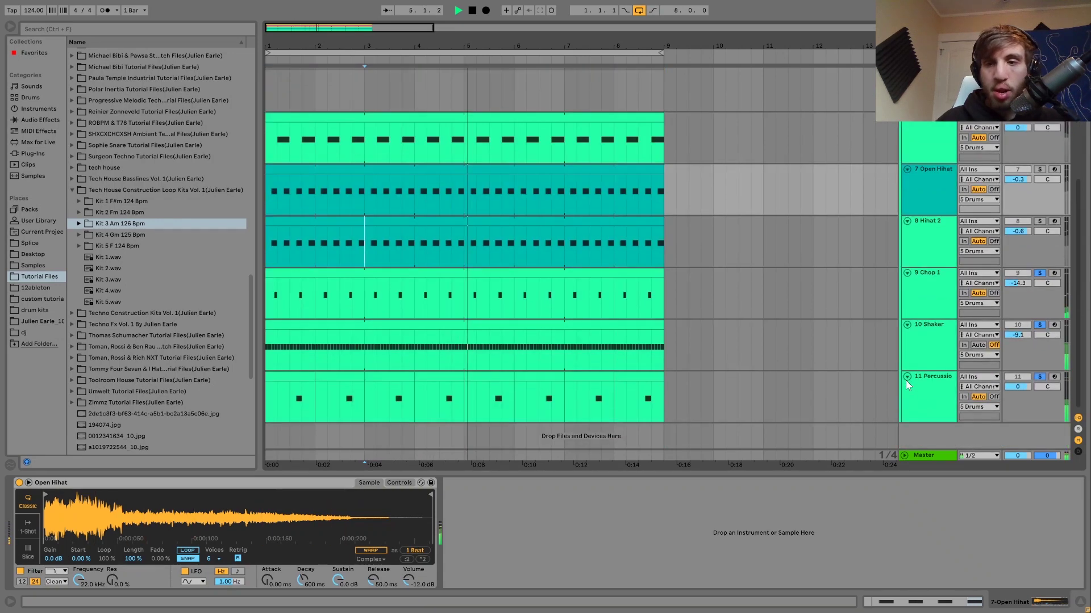
pyautogui.press('space')
# Solo the Shaker track, show its sample and play it with and without Hihat 2.
pyautogui.click(1039, 326)
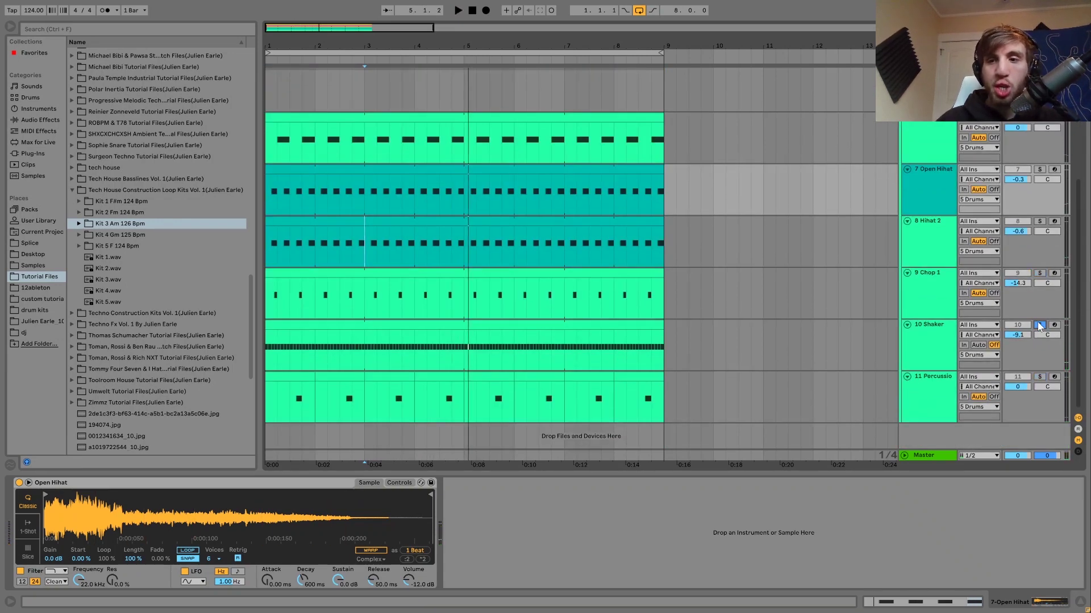
pyautogui.press('space')
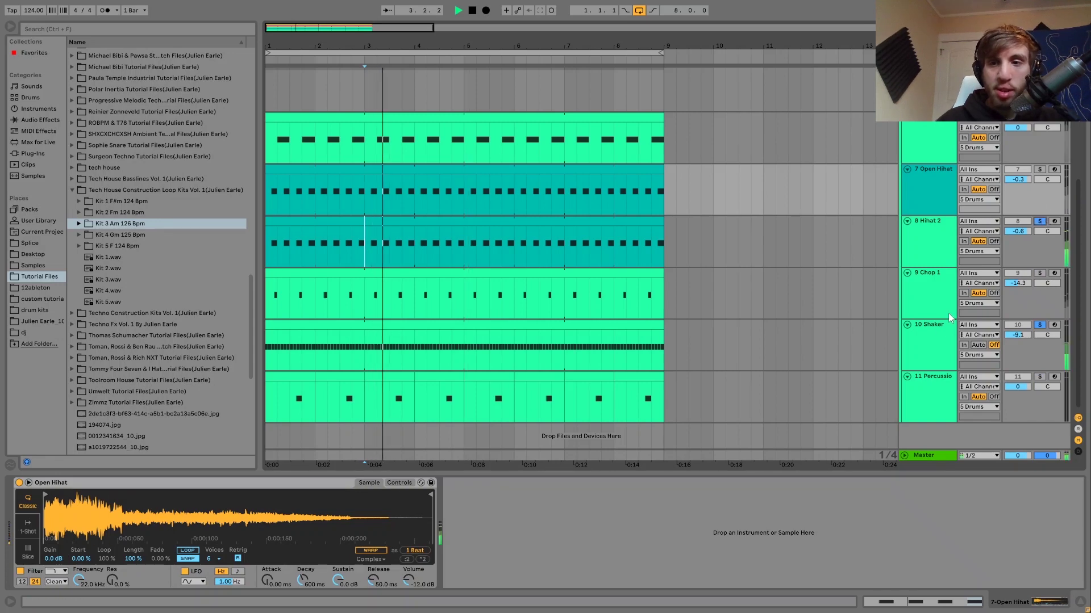
pyautogui.click(943, 340)
pyautogui.keyDown('ctrl'); pyautogui.click(1039, 221); pyautogui.keyUp('ctrl')
pyautogui.click(1039, 221)
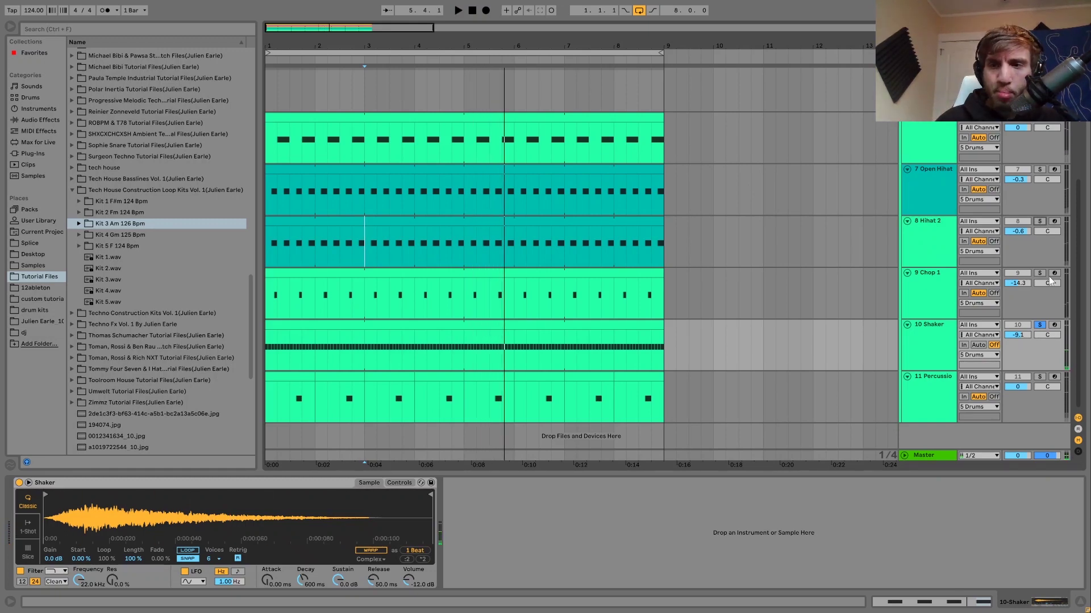
# Play Shaker soloed together with Chop 1, add Percussion to the solo and play all three.
pyautogui.press('space')
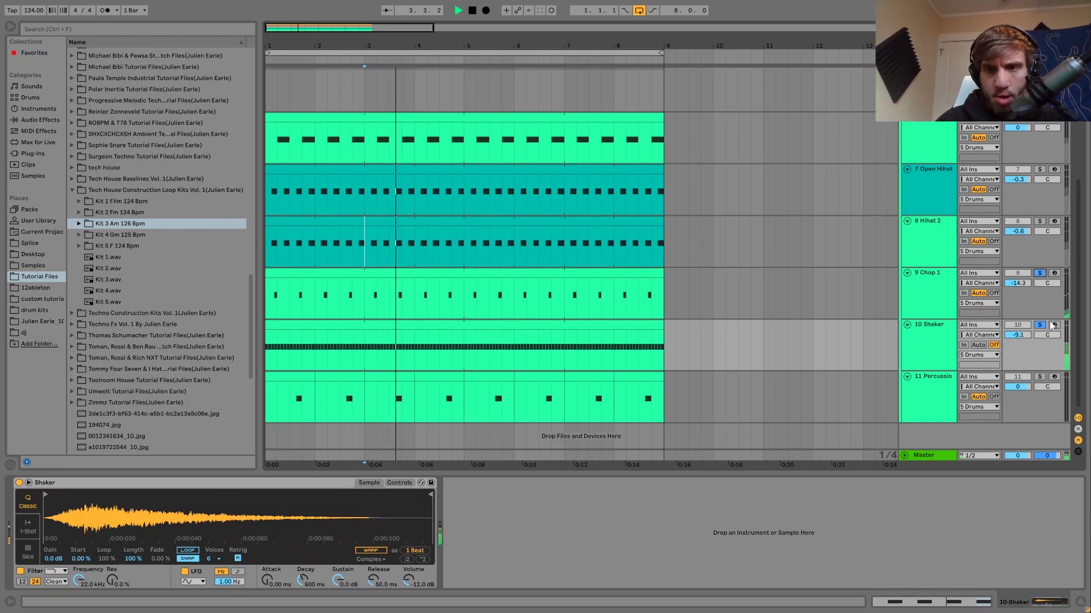
pyautogui.click(1039, 378)
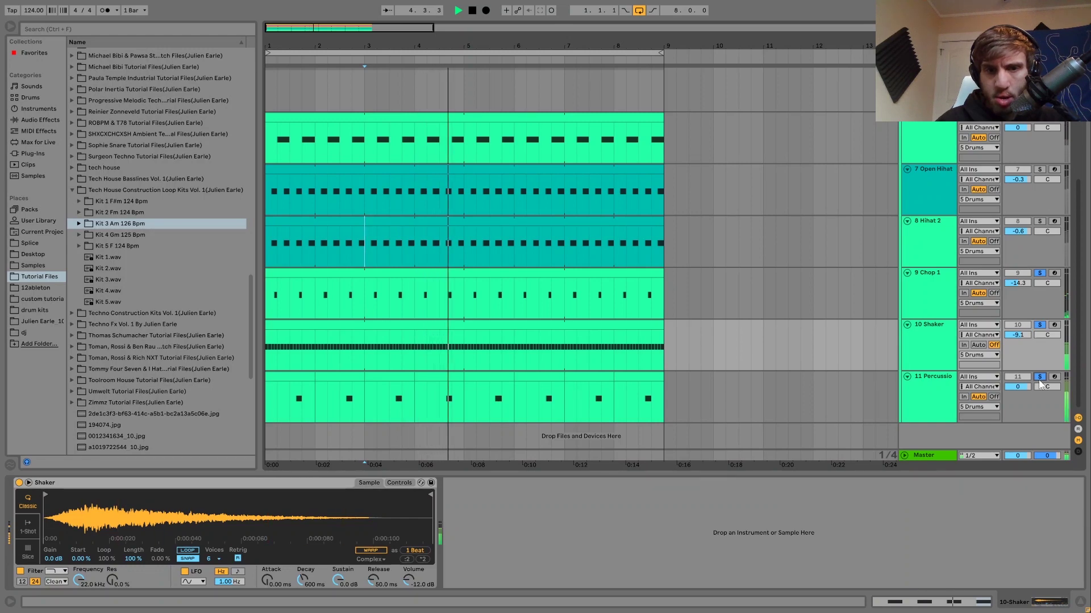
pyautogui.press('space')
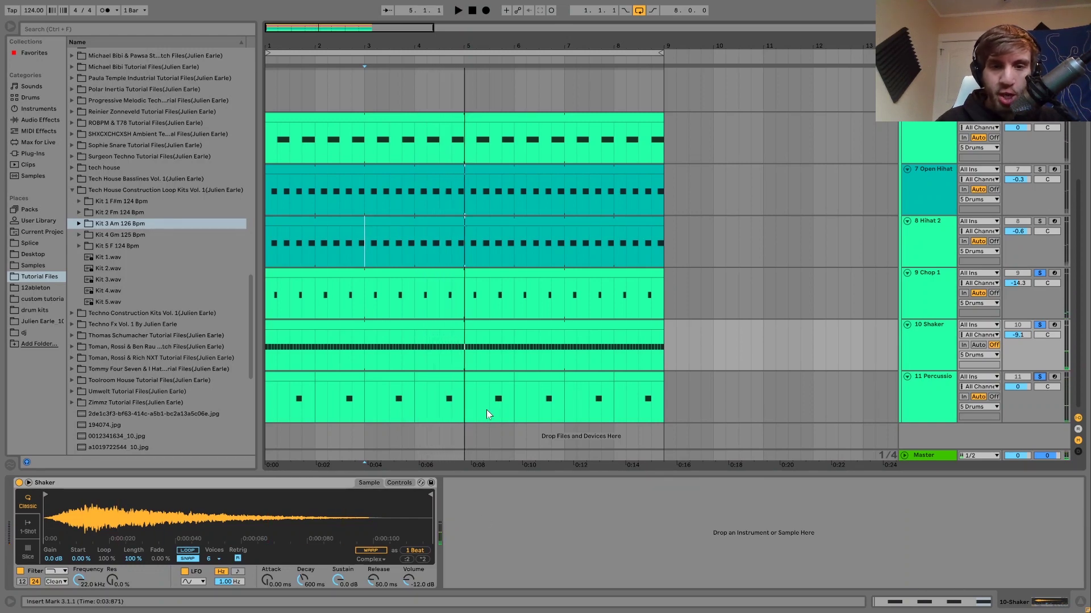
pyautogui.press('space')
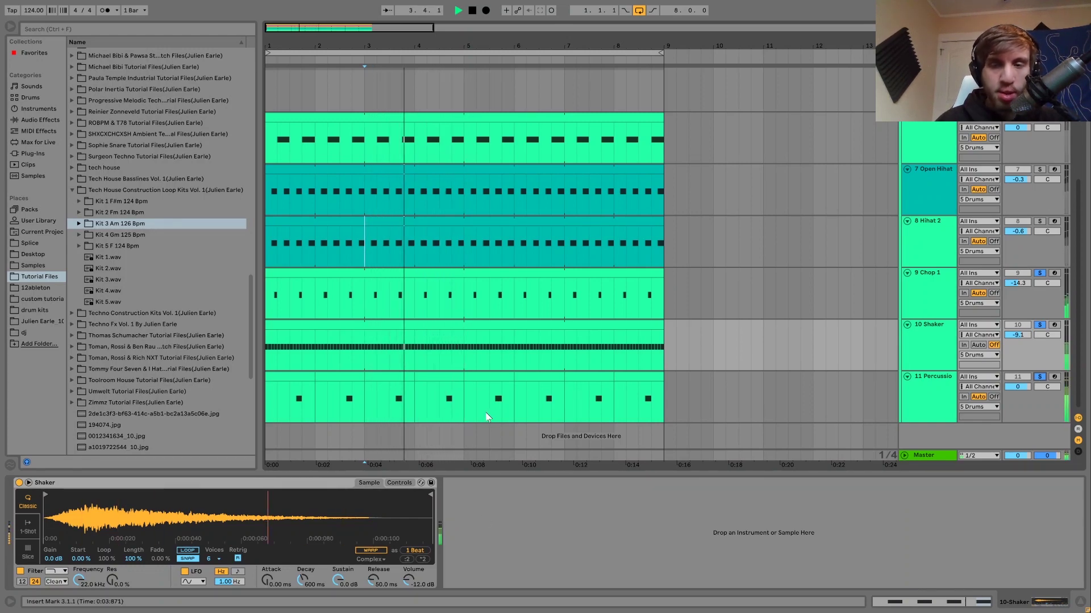
pyautogui.press('space')
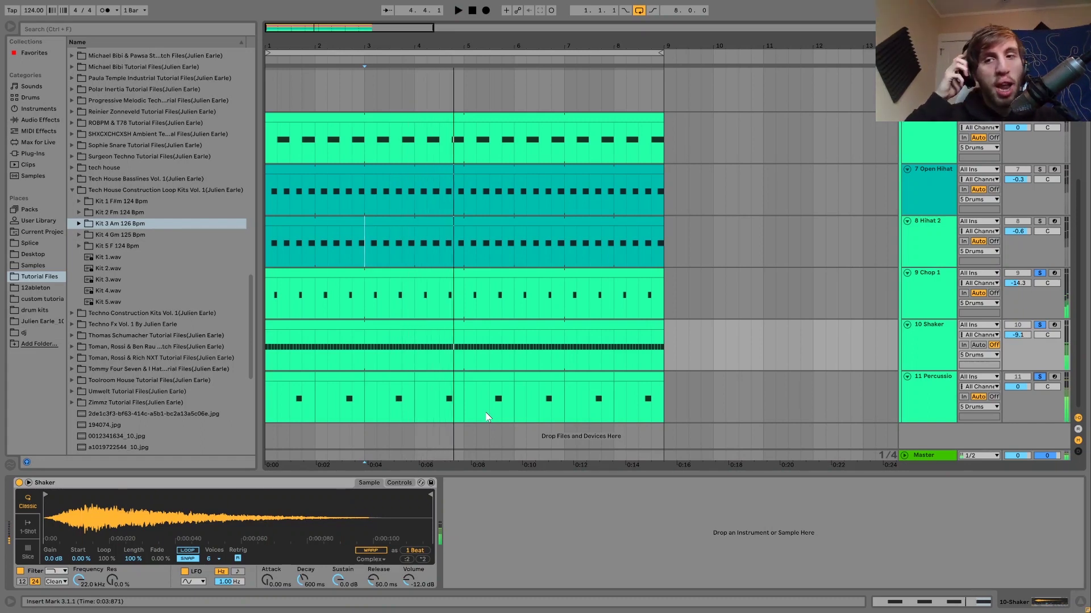
# Unsolo the tracks, play the loop with Chop 1, Shaker and Percussion muted, and unmute them during playback.
pyautogui.click(1040, 376)
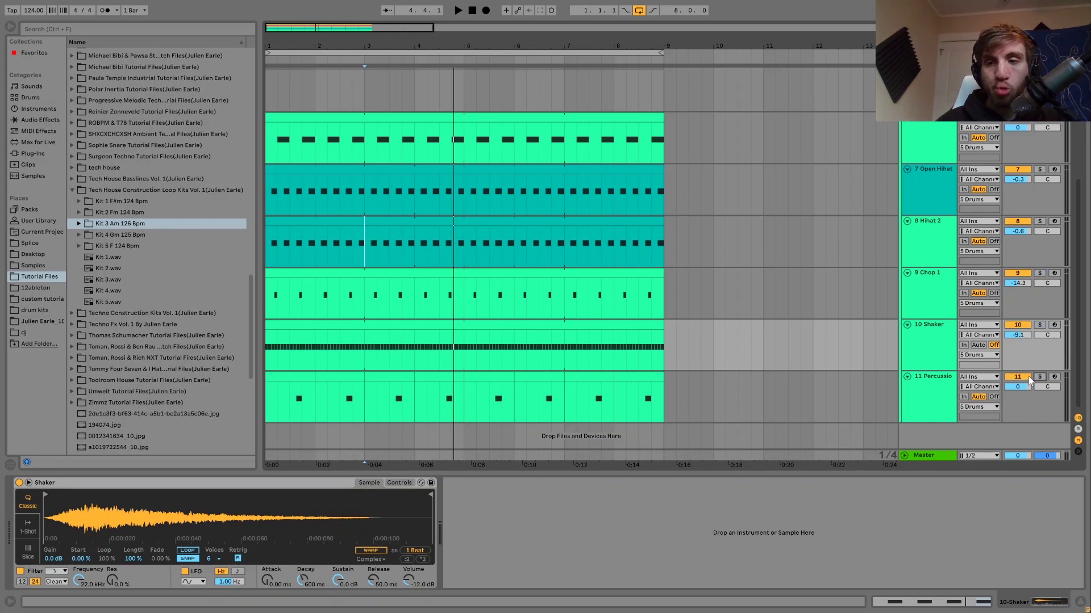
pyautogui.click(1021, 377)
pyautogui.click(1018, 325)
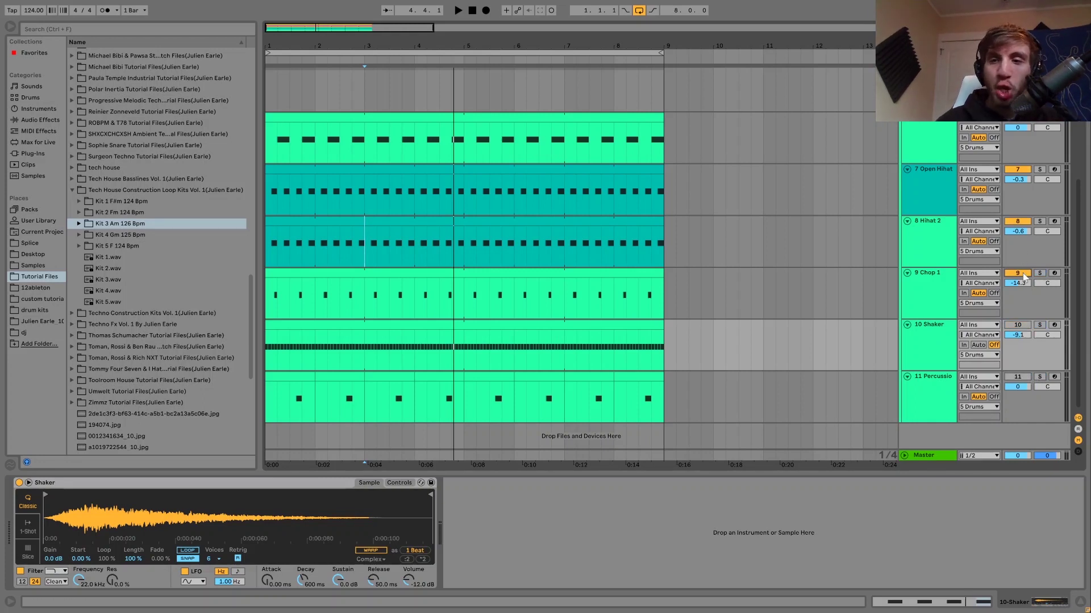
pyautogui.press('space')
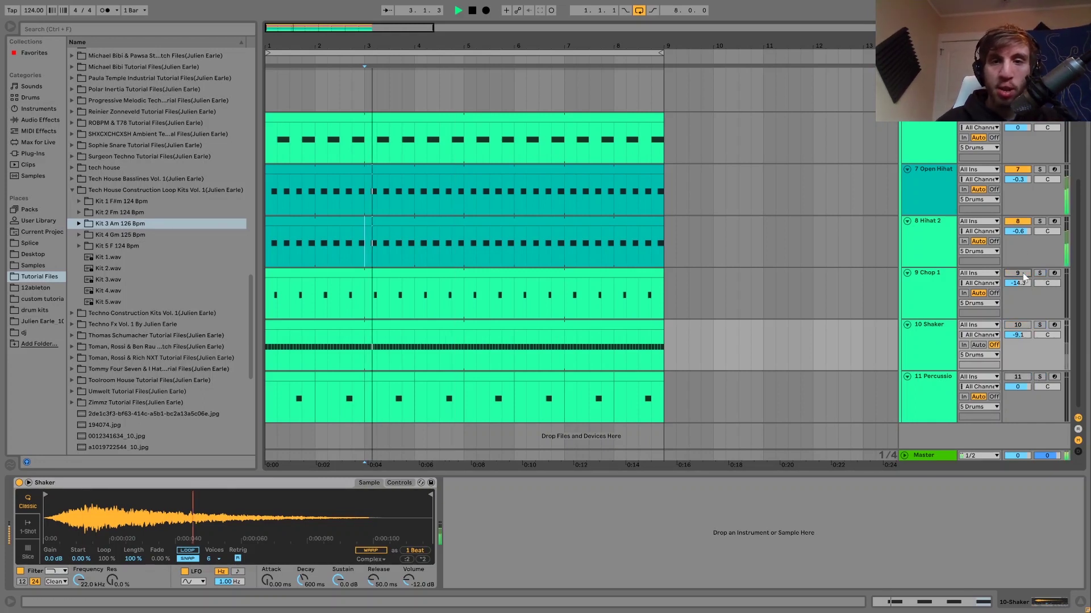
pyautogui.click(1017, 325)
pyautogui.click(1017, 376)
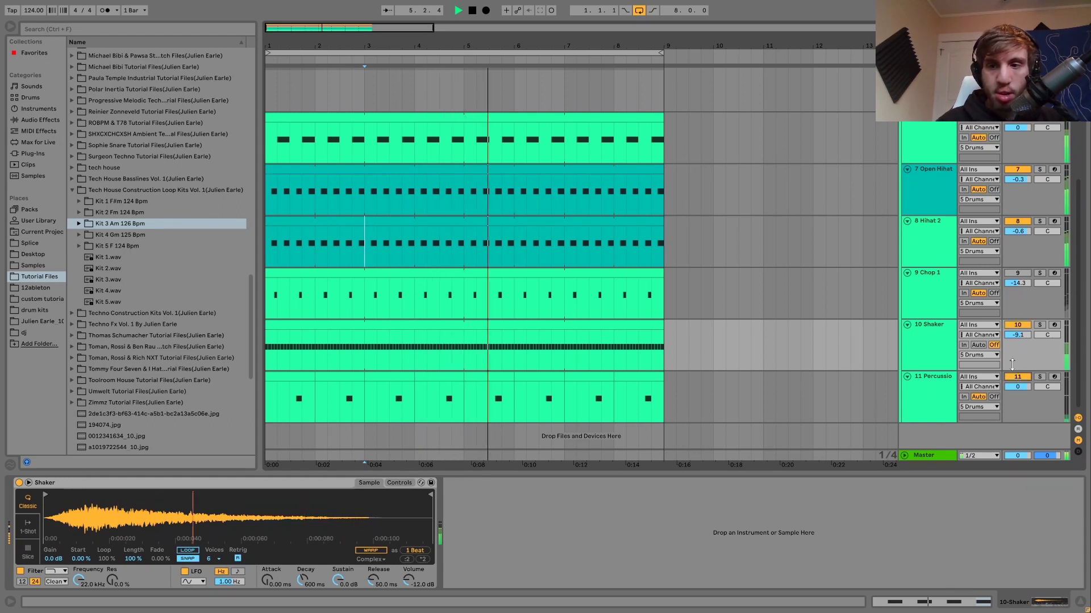
pyautogui.click(1010, 275)
# Show the Chop 1 track's sample and play the full loop from bar 3.
pyautogui.click(917, 285)
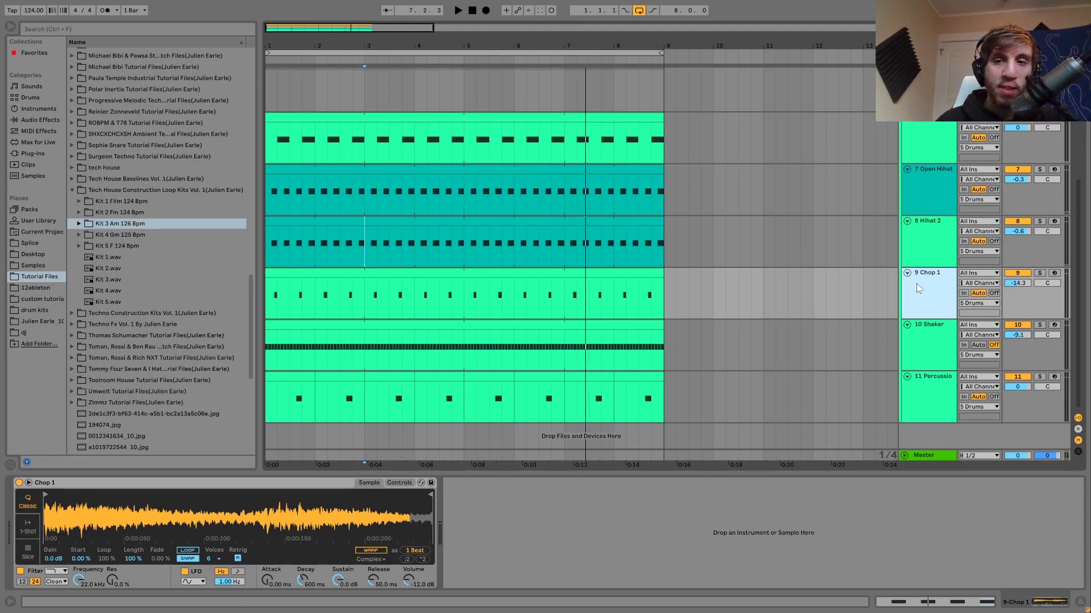
pyautogui.press('space')
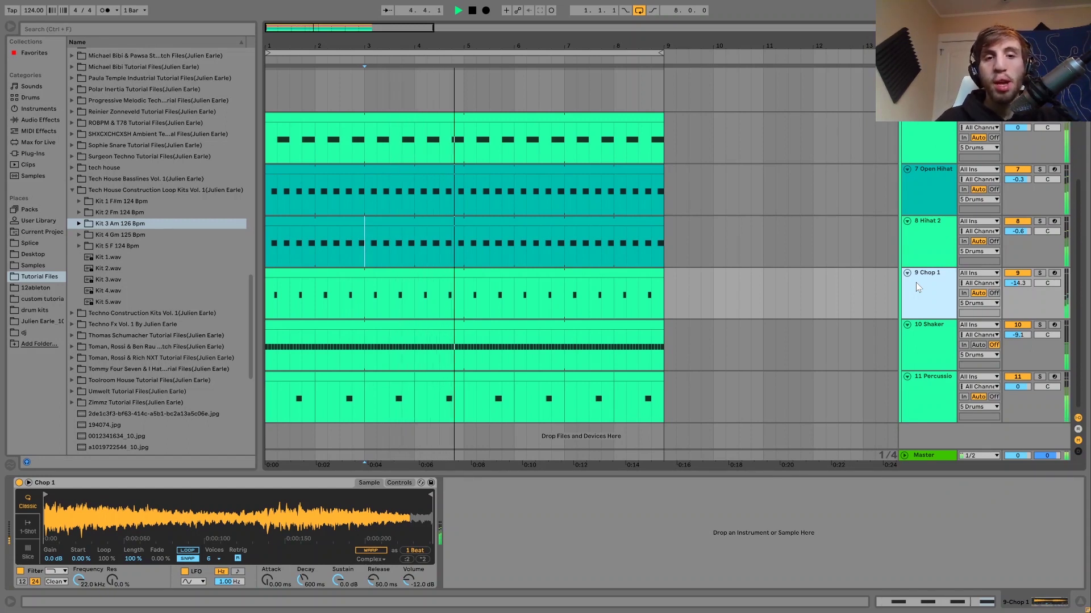
pyautogui.press('space')
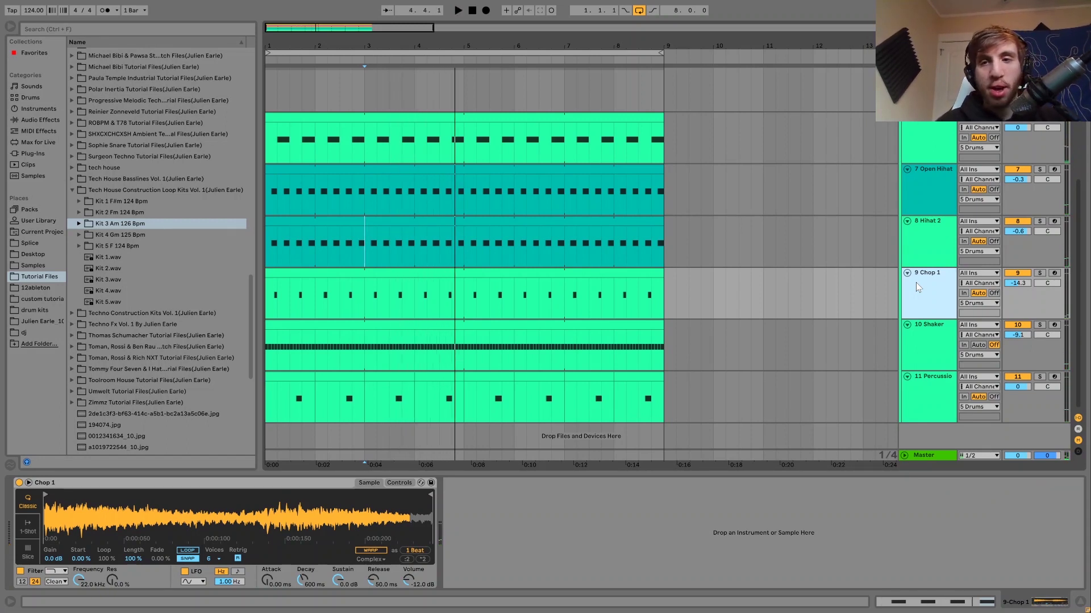
pyautogui.press('space')
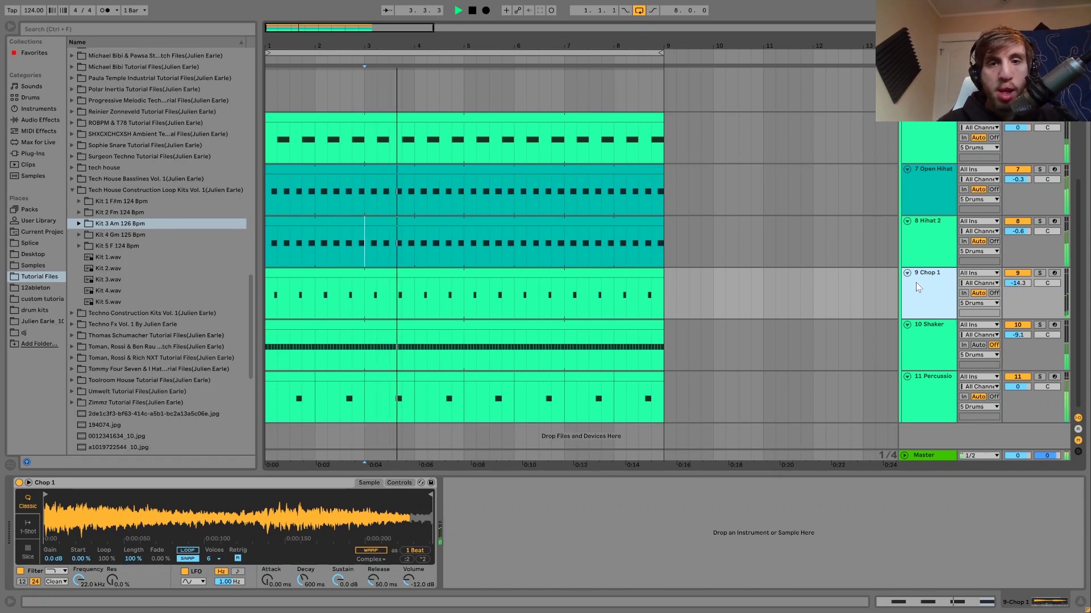
pyautogui.press('space')
# Show the Drums group's effects, solo the group and set the playback start to bar 1.
pyautogui.scroll(5, 916, 282)
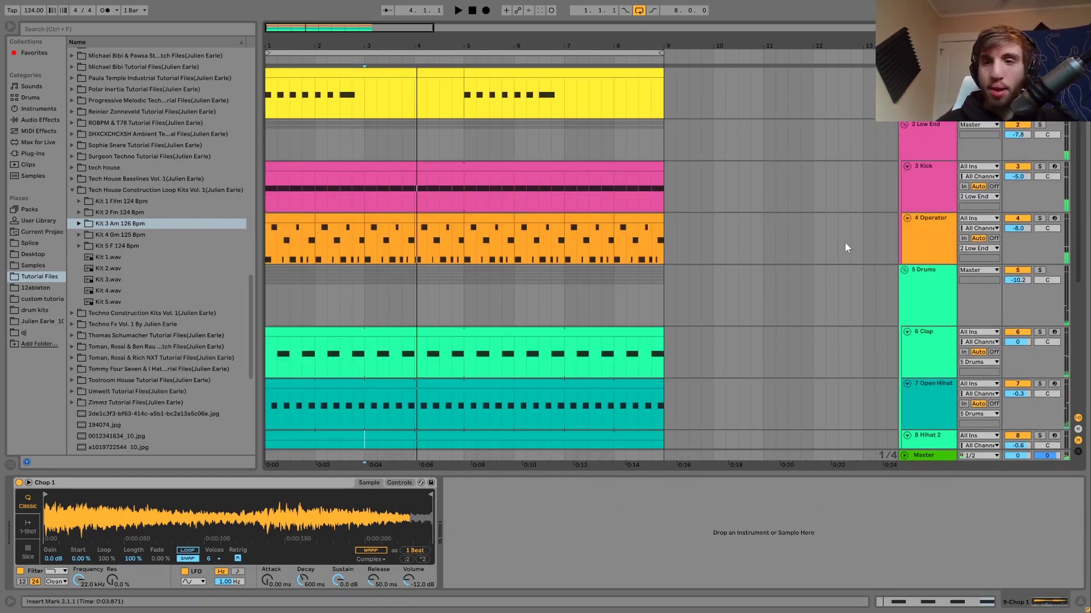
pyautogui.click(918, 287)
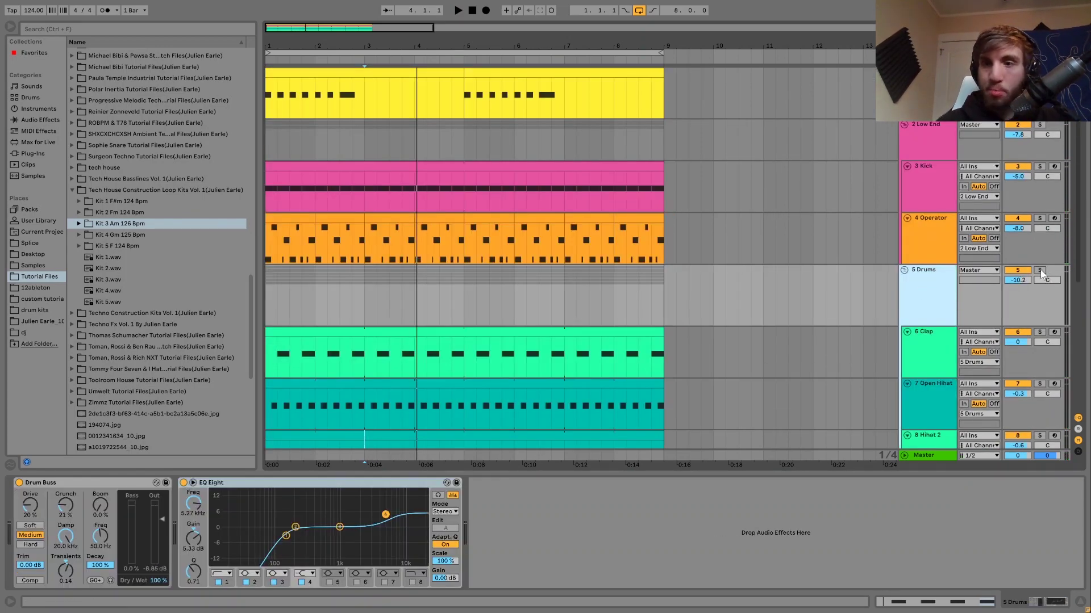
pyautogui.click(1040, 270)
pyautogui.click(267, 303)
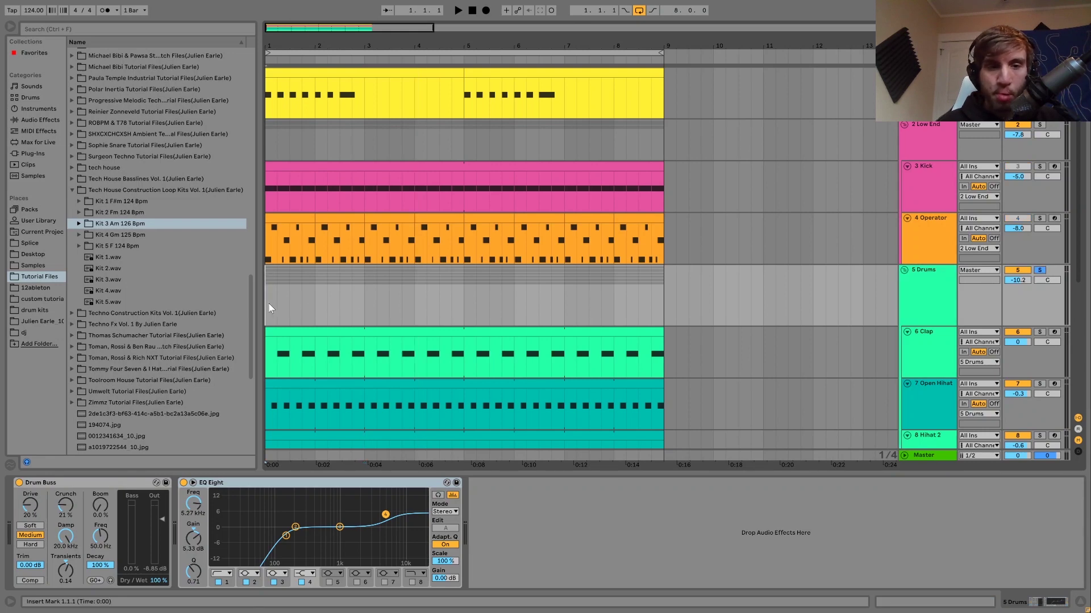
# Play the soloed Drums group with EQ Eight and Drum Buss bypassed, and switch both effects back on during playback.
pyautogui.click(183, 482)
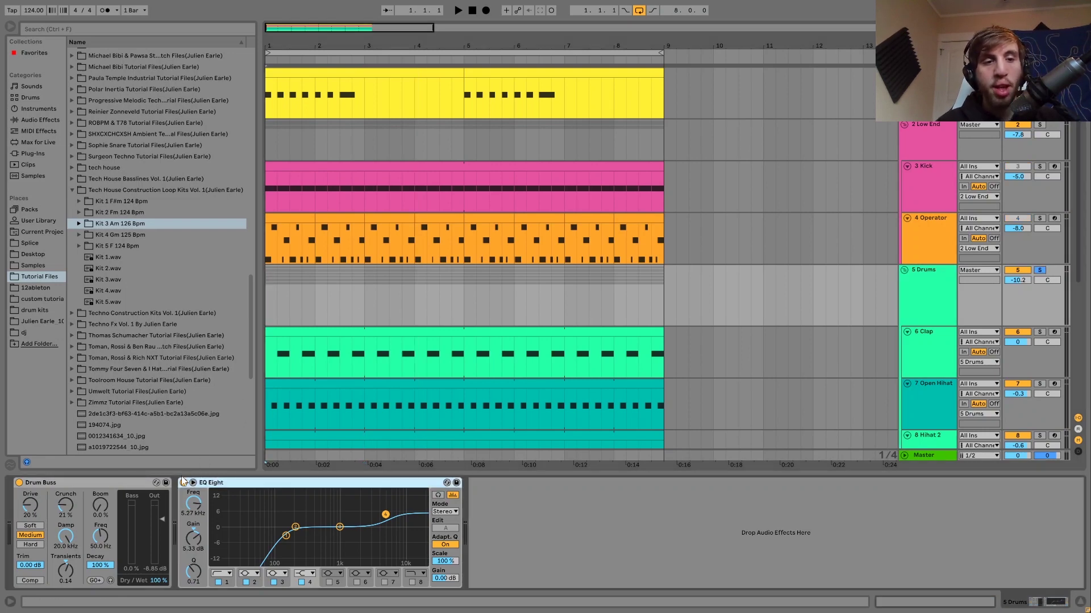
pyautogui.click(183, 483)
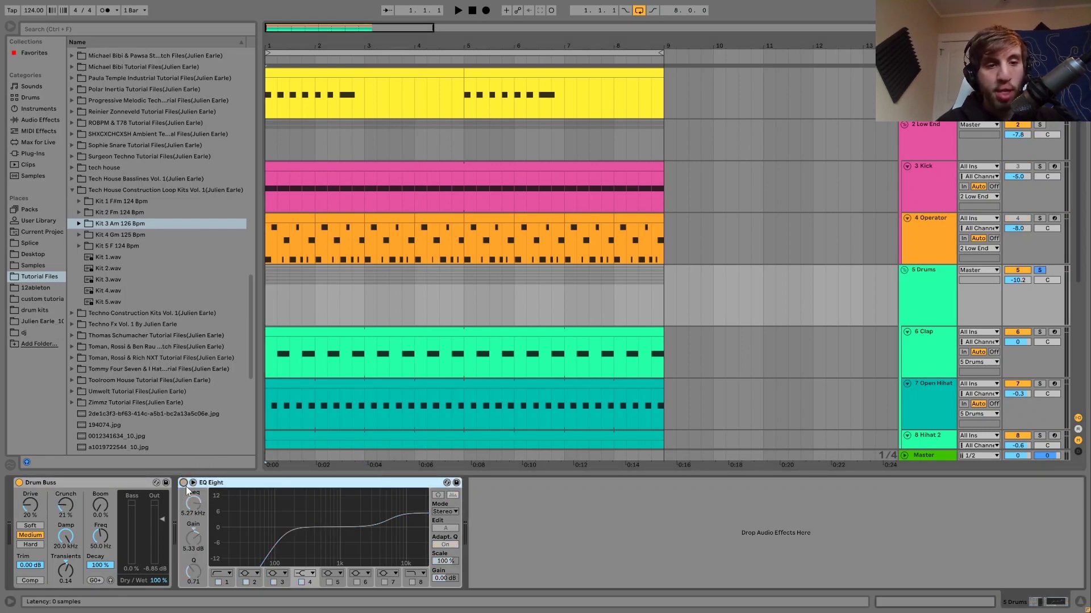
pyautogui.click(19, 483)
pyautogui.press('space')
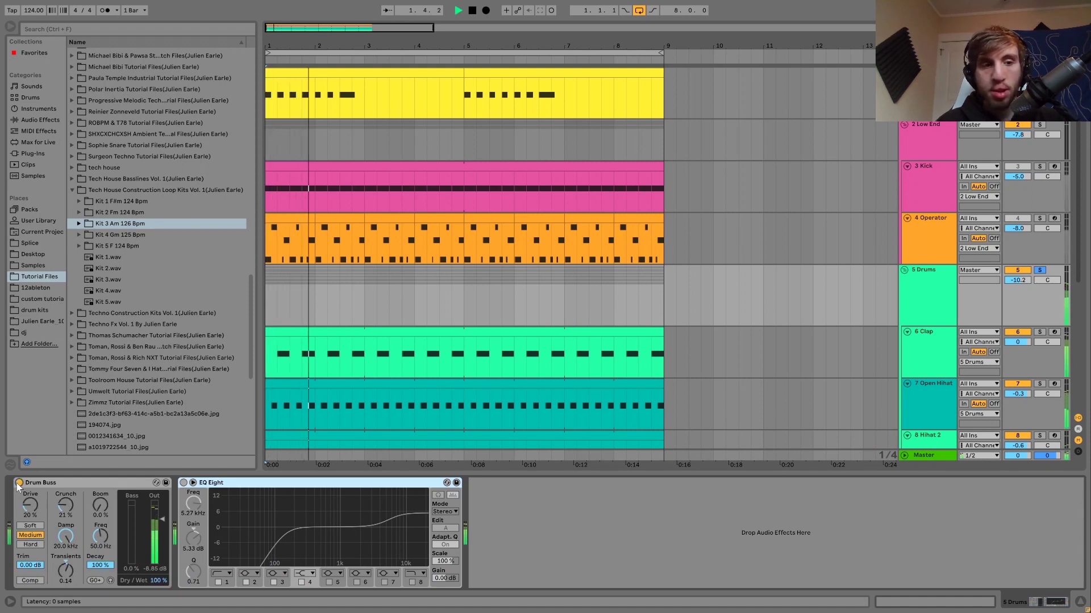
pyautogui.click(18, 483)
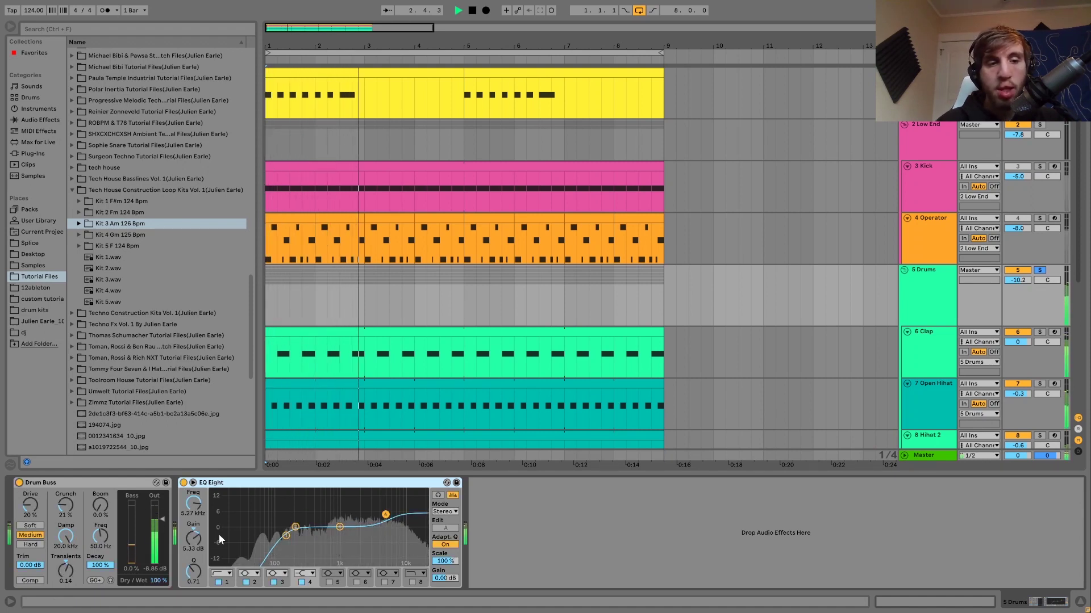
pyautogui.press('space')
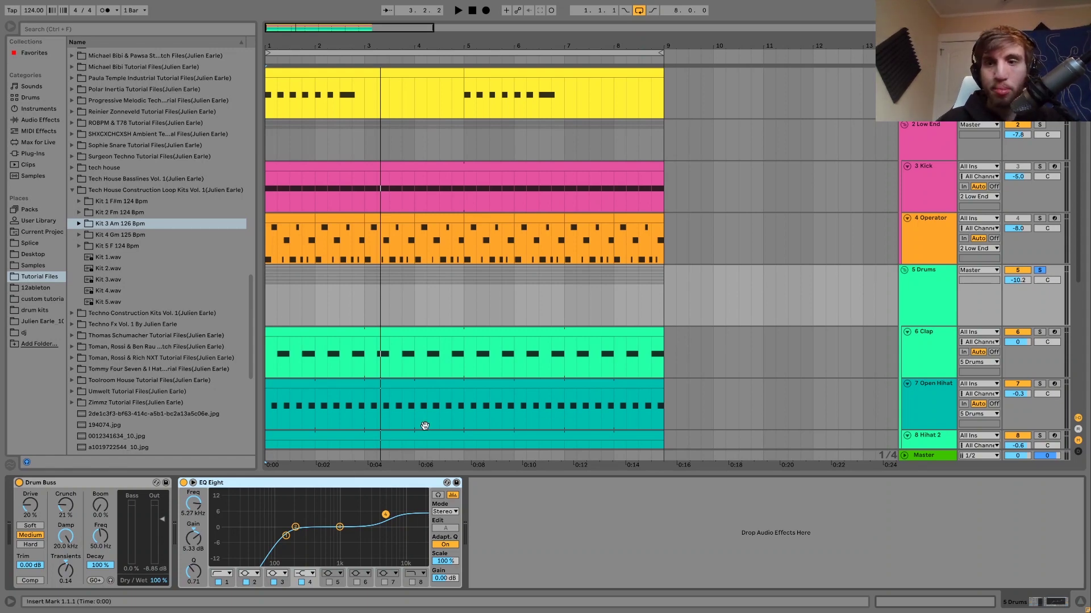
# Play the soloed Drums group from bar 1 with both effects active.
pyautogui.click(268, 287)
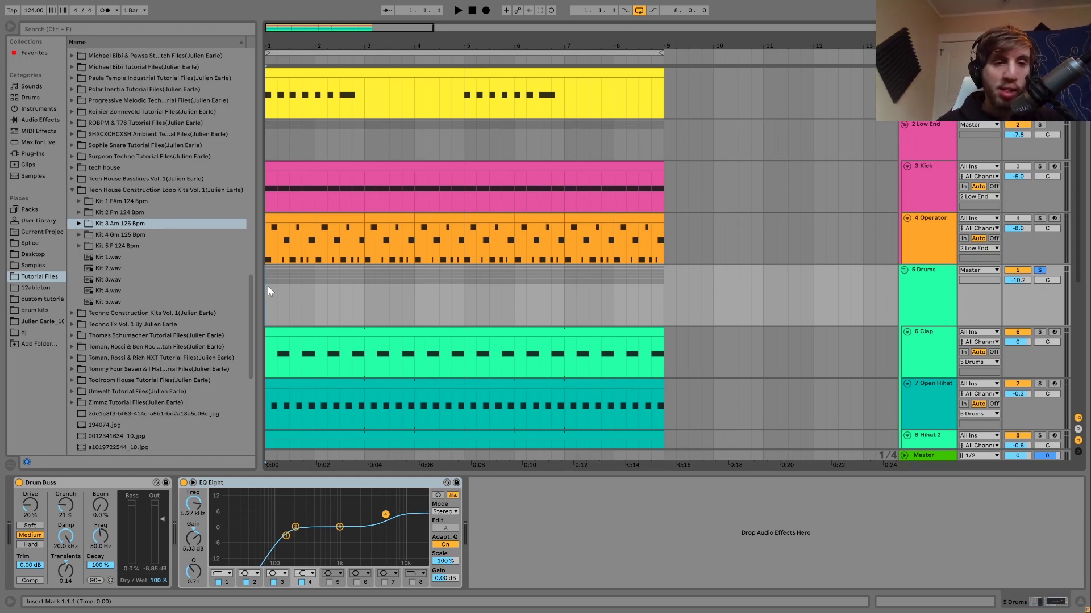
pyautogui.press('space')
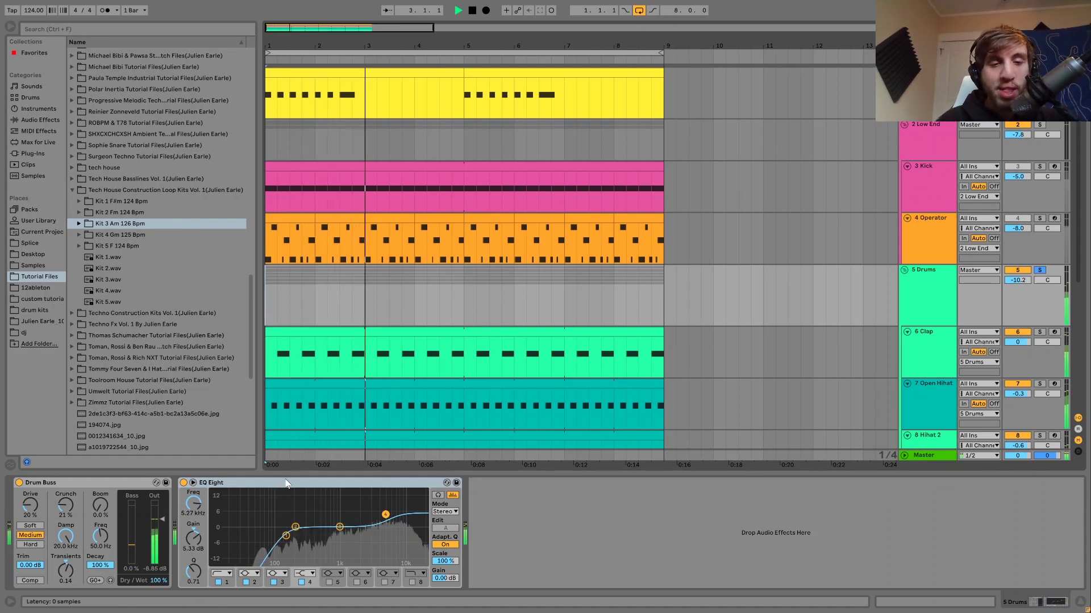
pyautogui.press('space')
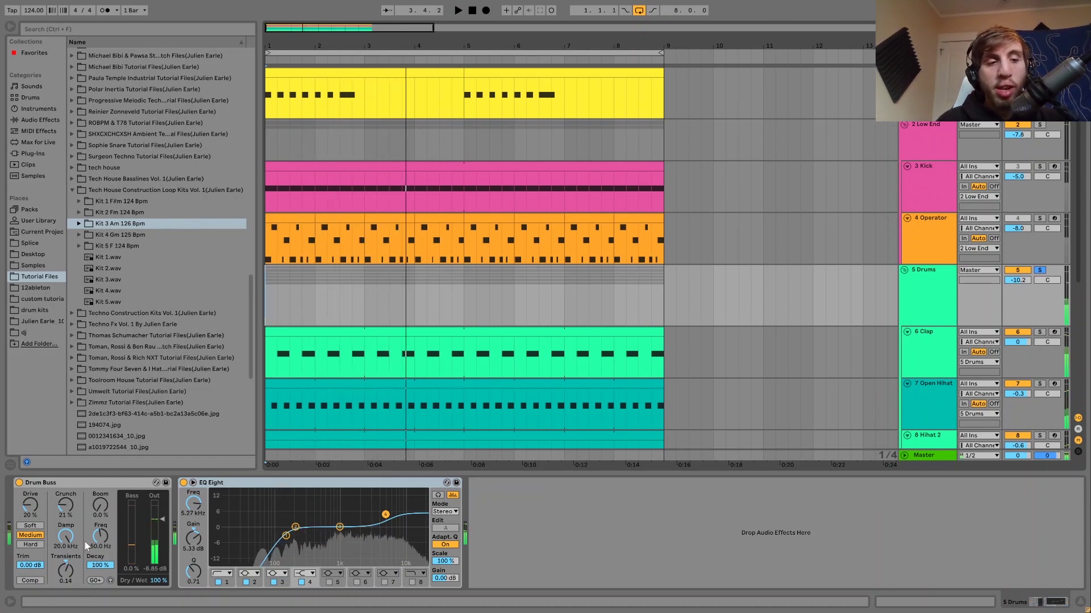
# Compare the soloed Drums group with Drum Buss bypassed and active, replaying it from bar 1 with the effect on.
pyautogui.click(19, 483)
pyautogui.press('space')
pyautogui.click(19, 483)
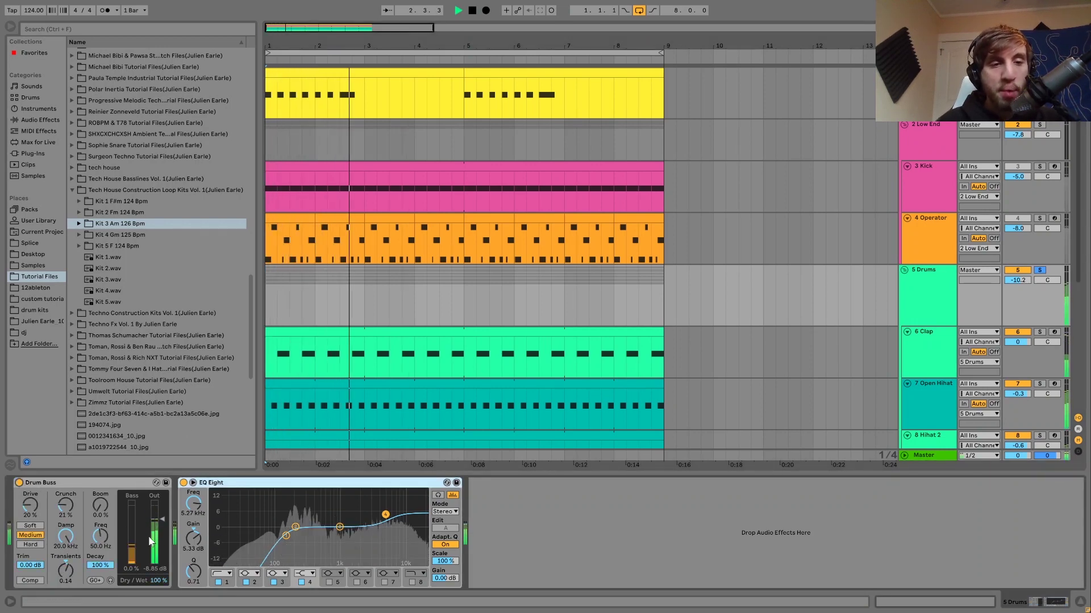
pyautogui.press('space')
pyautogui.press('space')
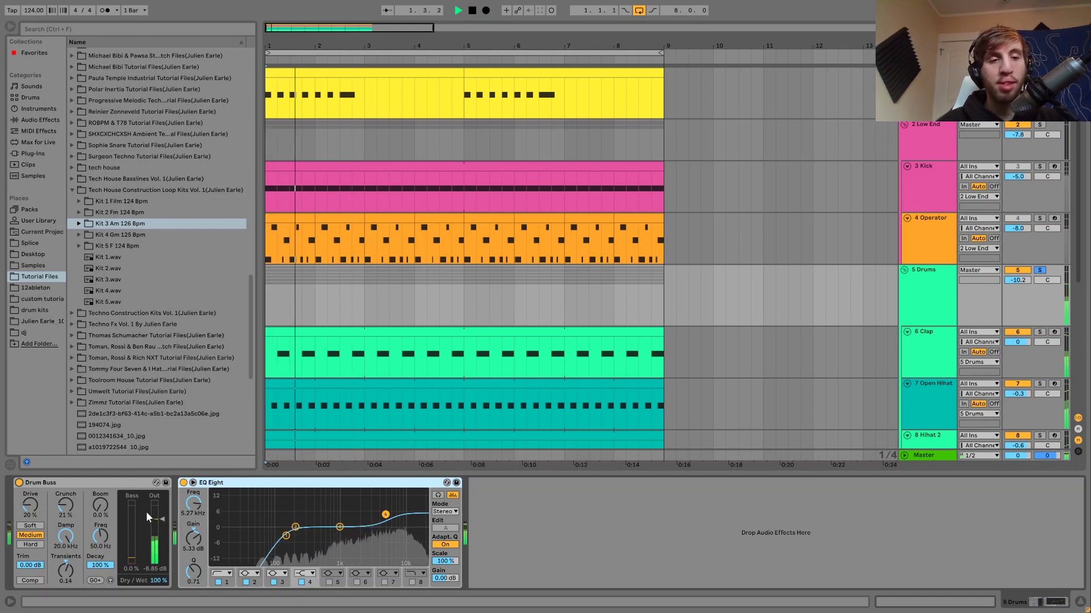
pyautogui.press('space')
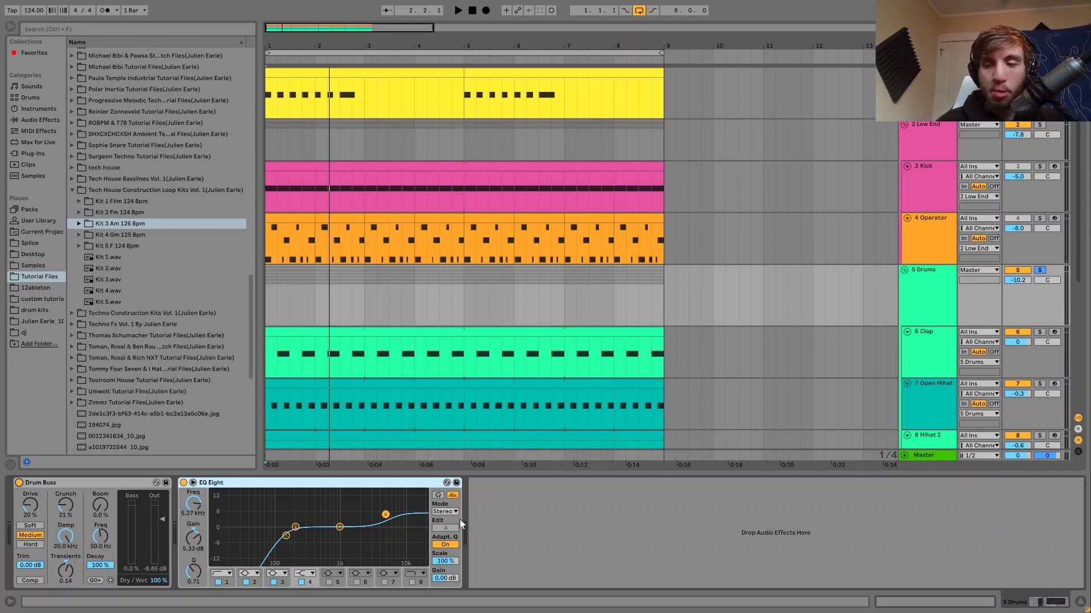
# Compare the soloed Drums group with EQ Eight bypassed and active, replaying it from bar 1 with the EQ on.
pyautogui.click(184, 483)
pyautogui.press('space')
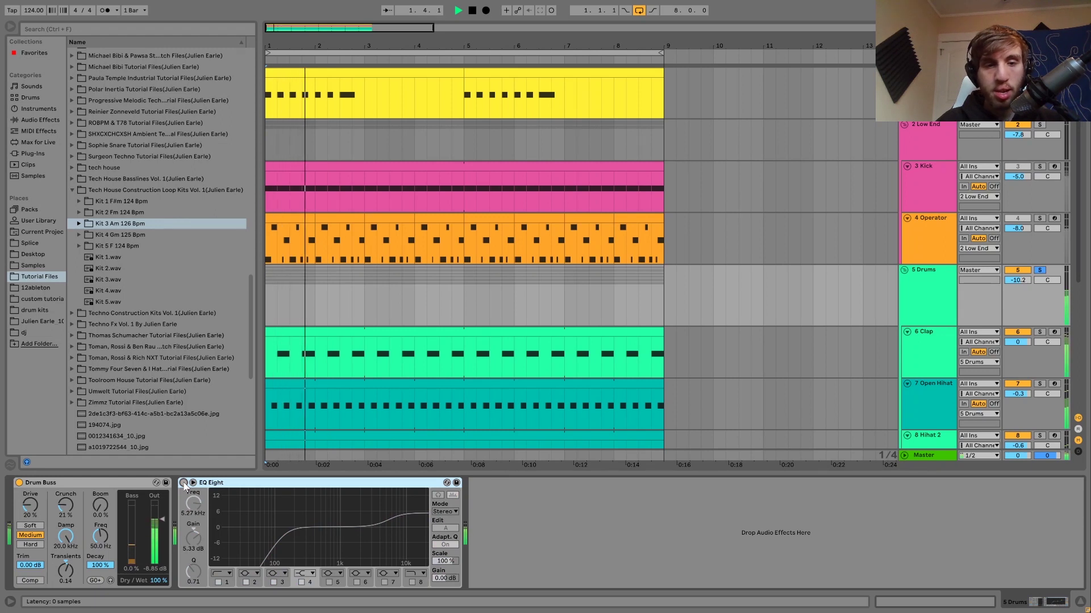
pyautogui.click(183, 483)
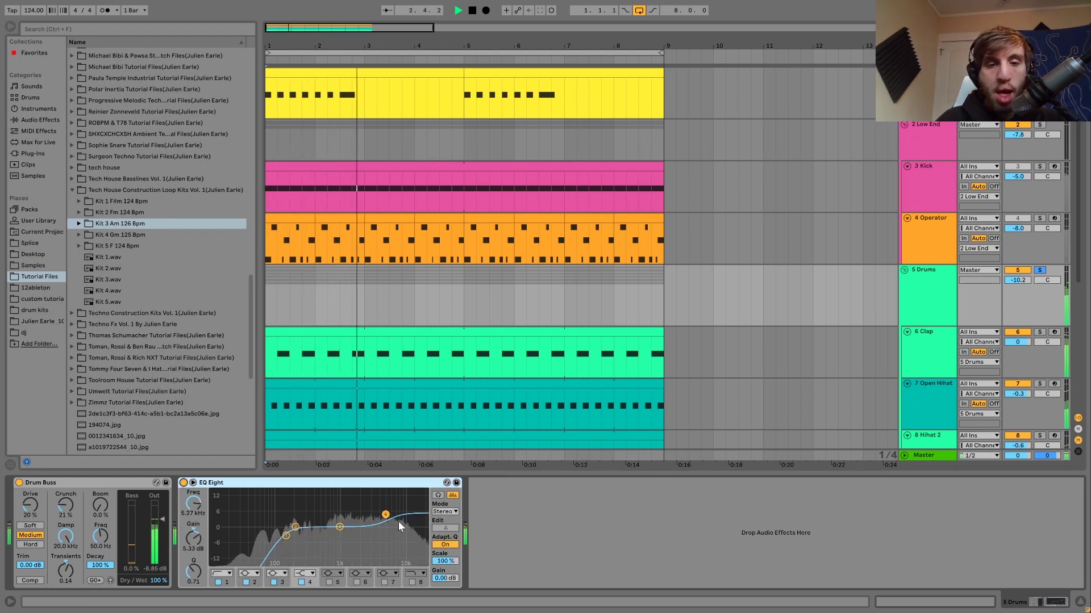
pyautogui.press('space')
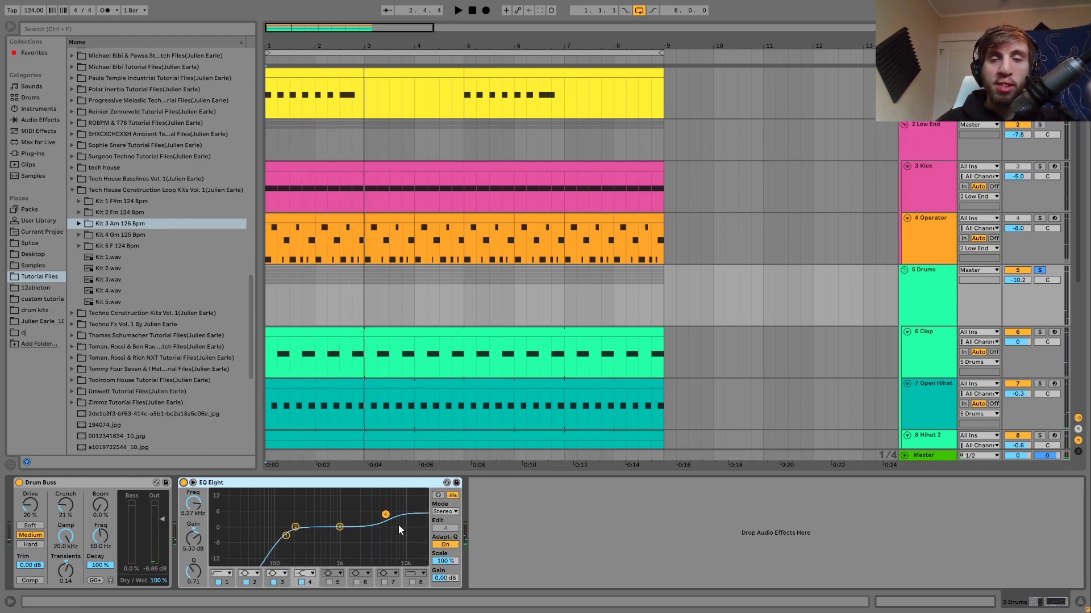
pyautogui.press('space')
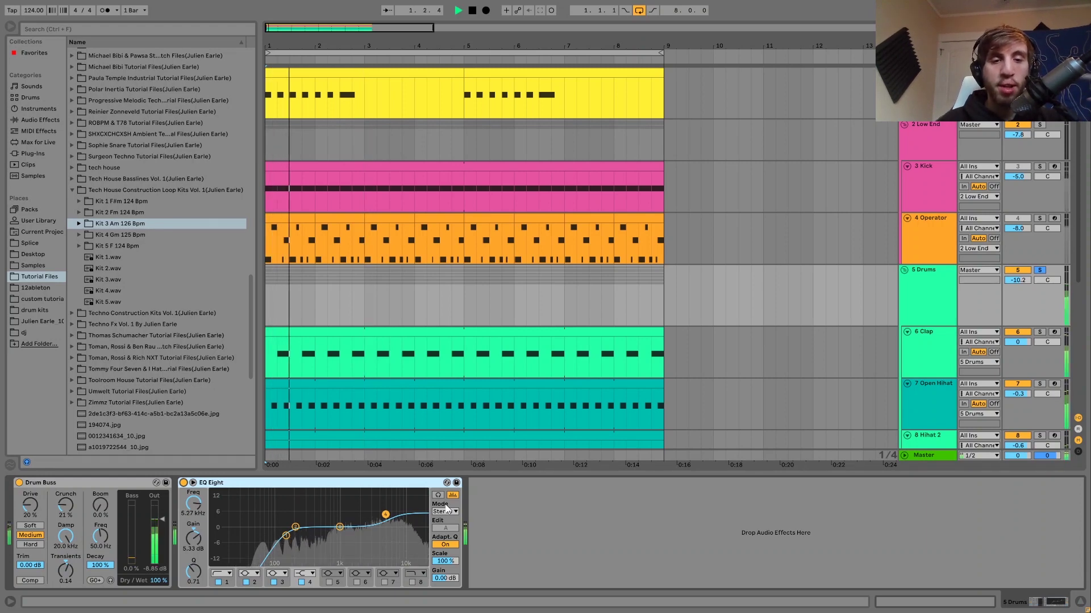
pyautogui.press('space')
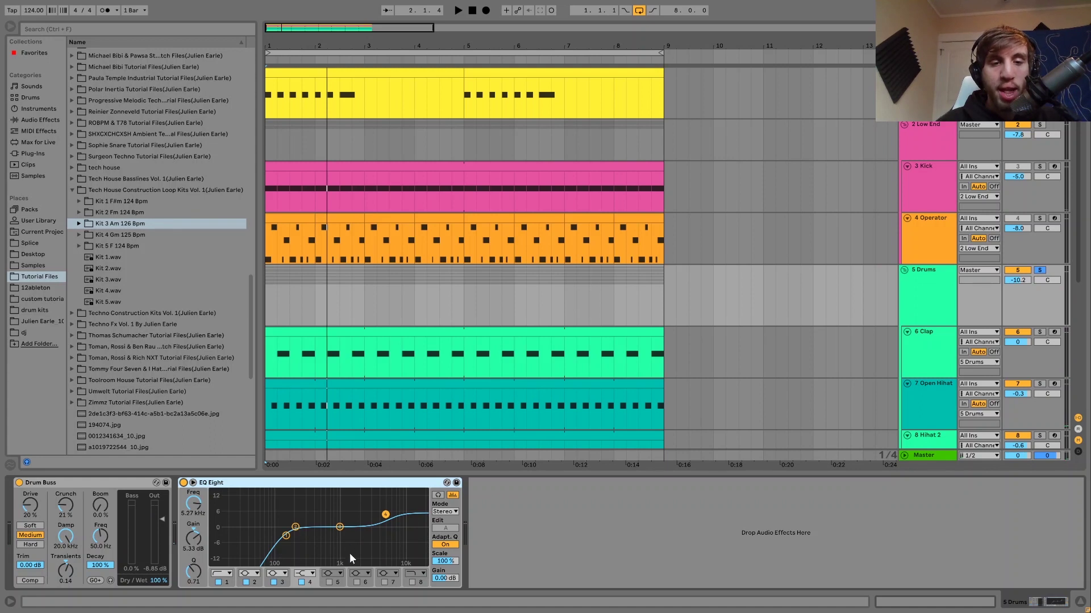
# Play the Drums group from bar 1 and unsolo it during playback to hear the full loop.
pyautogui.press('space')
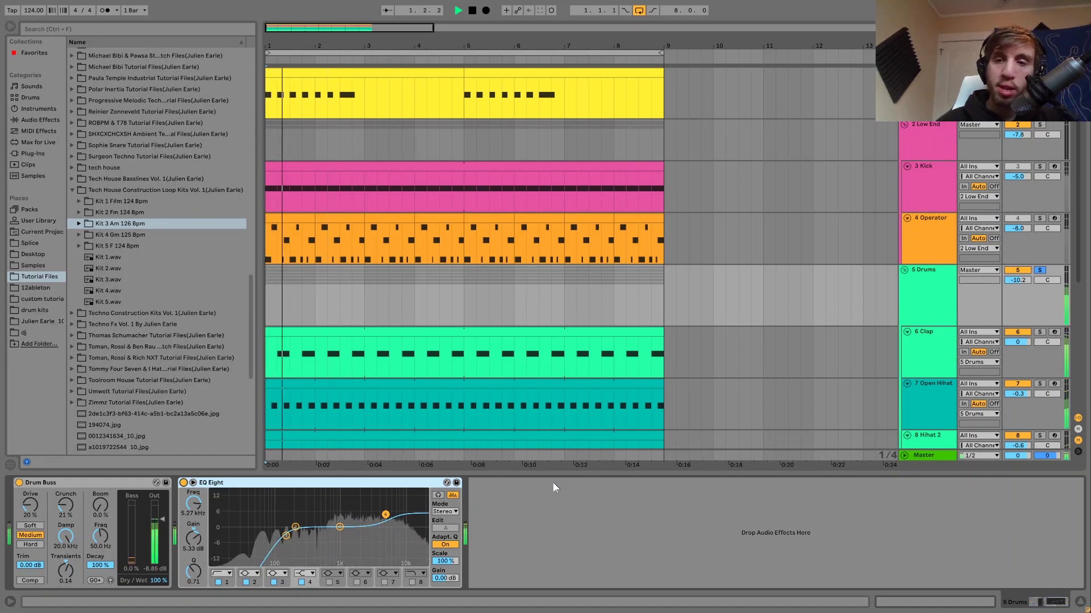
pyautogui.click(1039, 270)
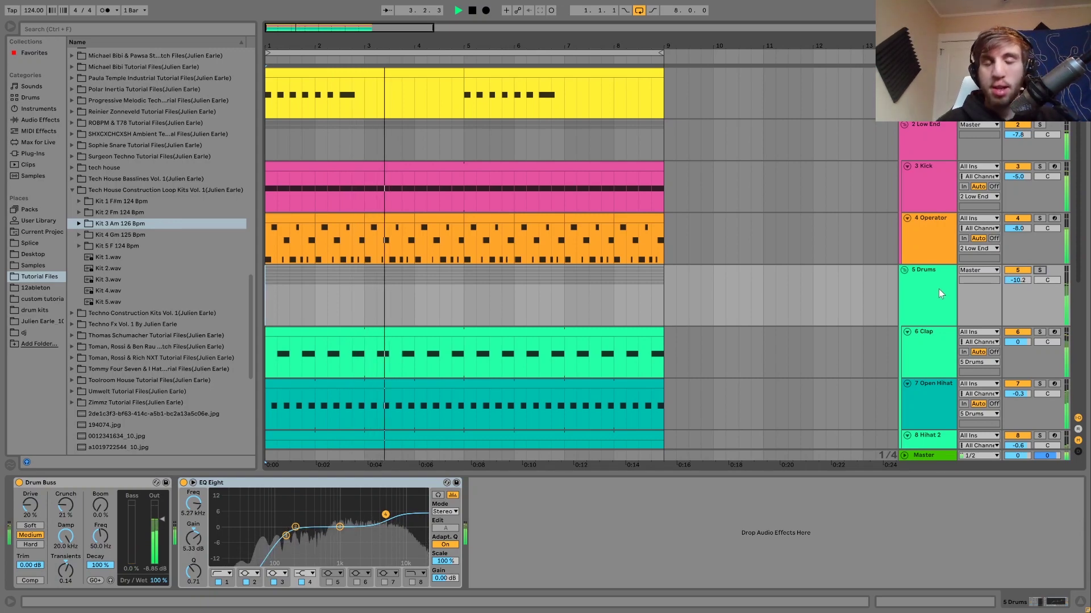
pyautogui.press('space')
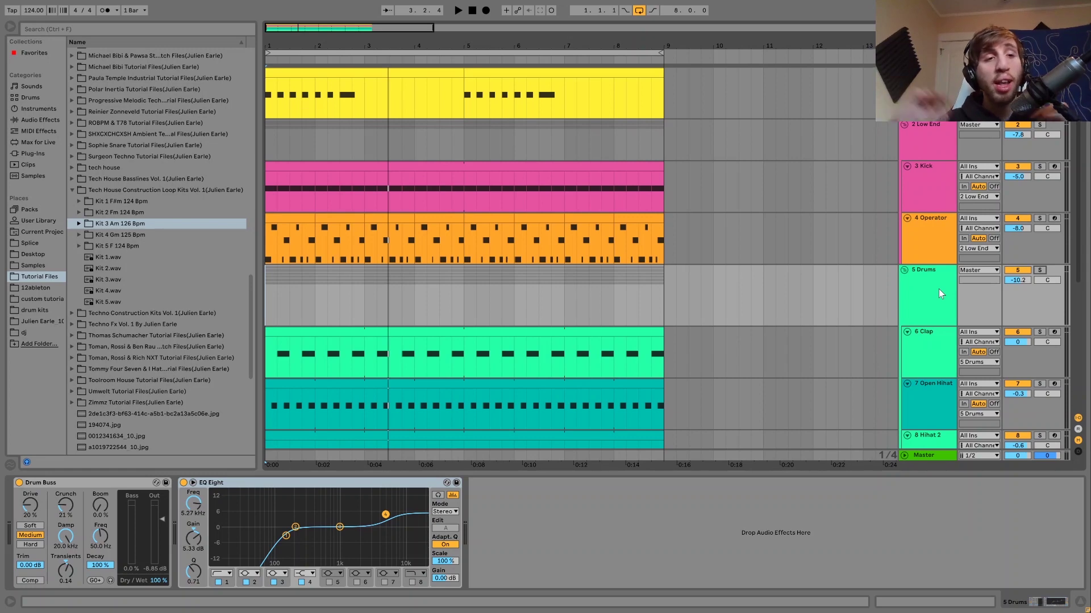
# Select the Kit 1 F#m 124 Bpm folder and preview Kit 1.wav through Kit 4.wav from the Tech House Construction Loop Kits.
pyautogui.click(172, 202)
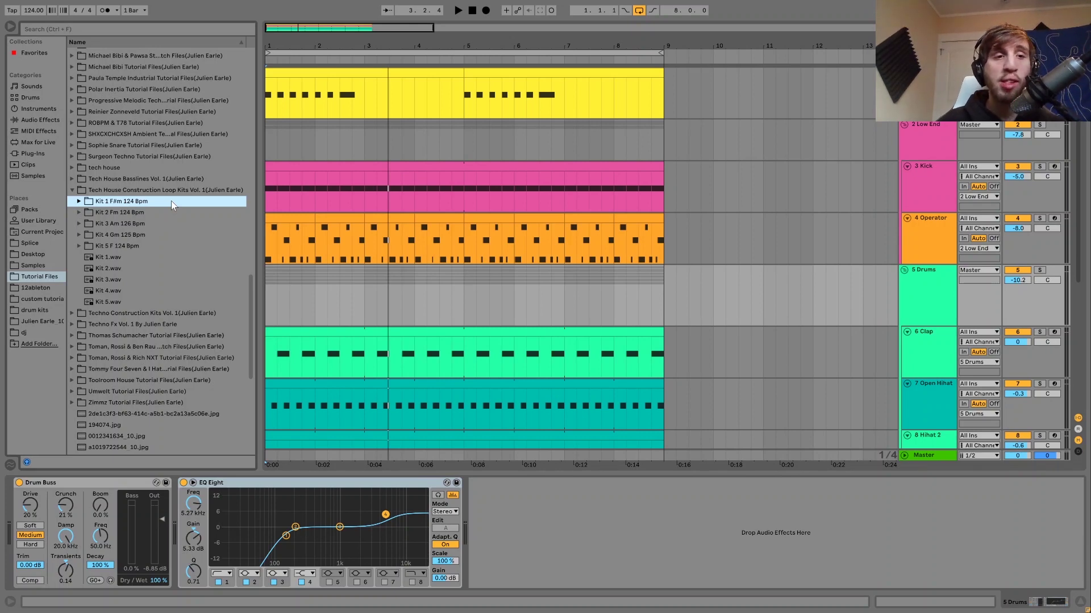
pyautogui.click(103, 259)
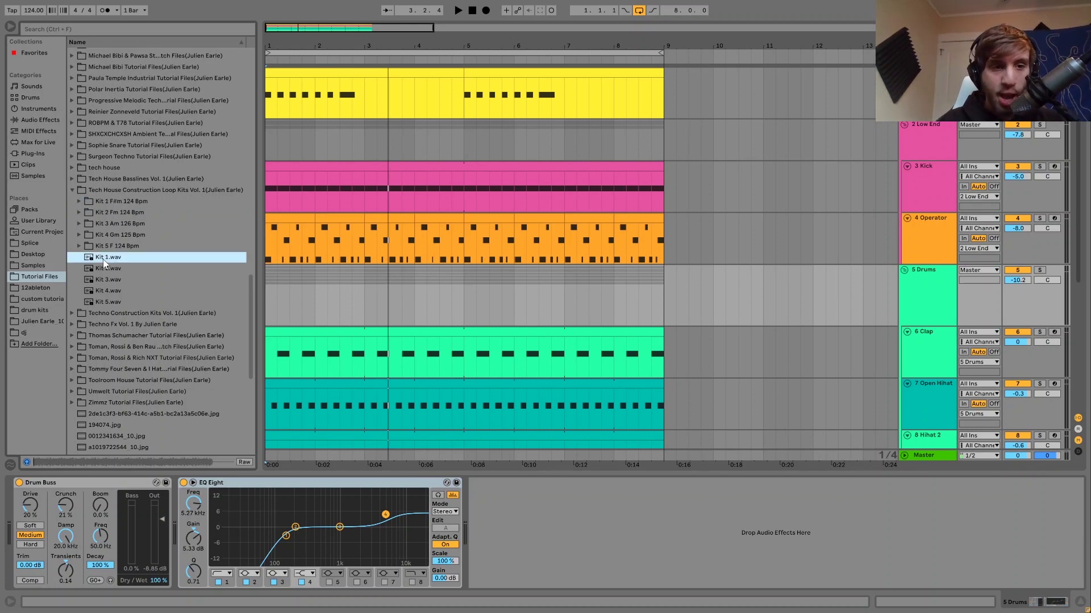
pyautogui.press('Down')
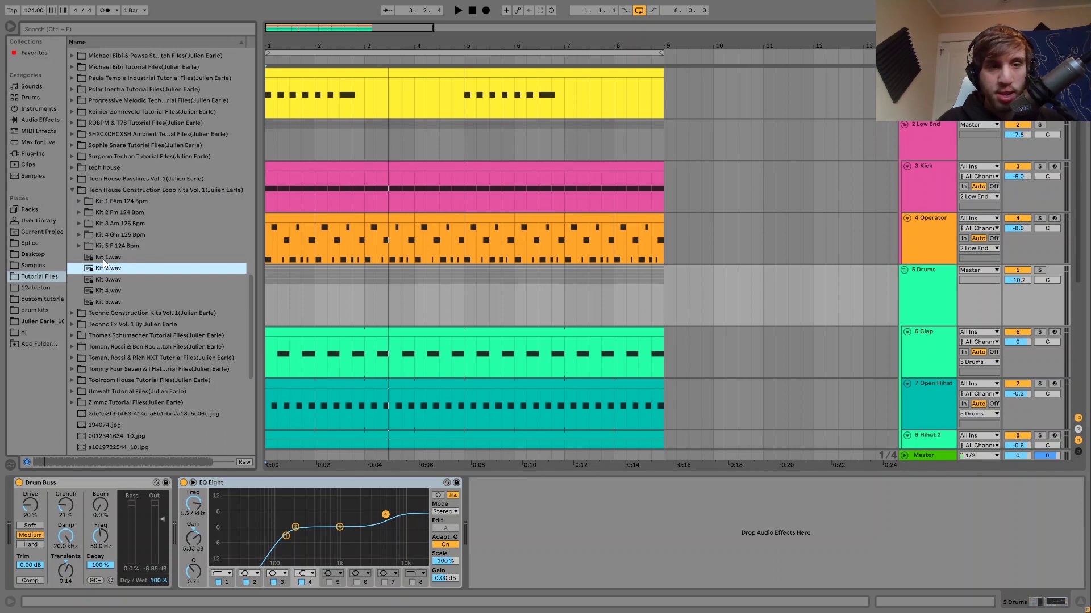
pyautogui.press('Down')
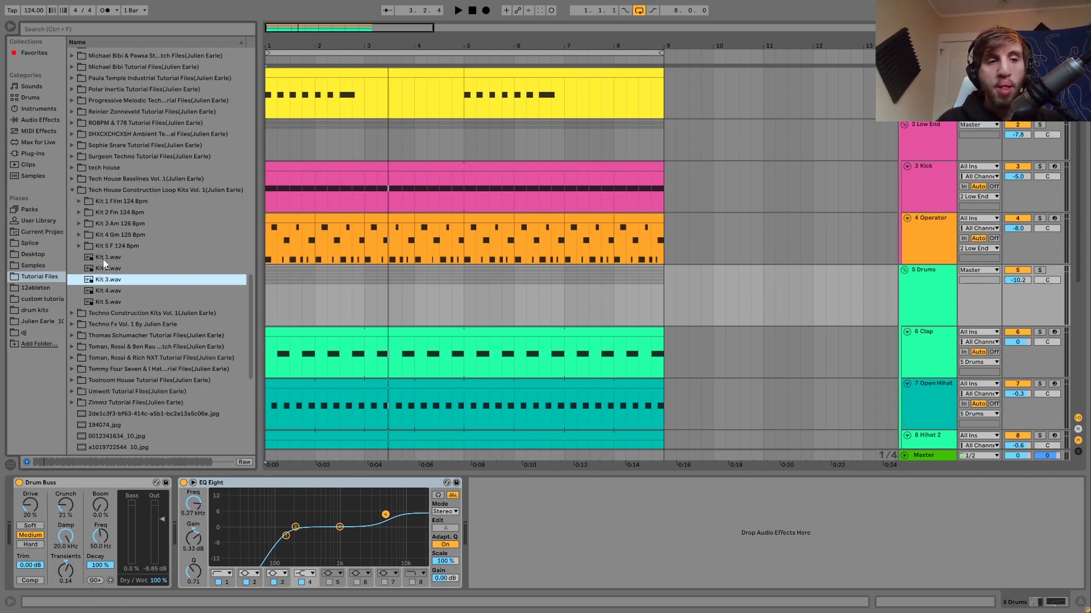
pyautogui.press('Down')
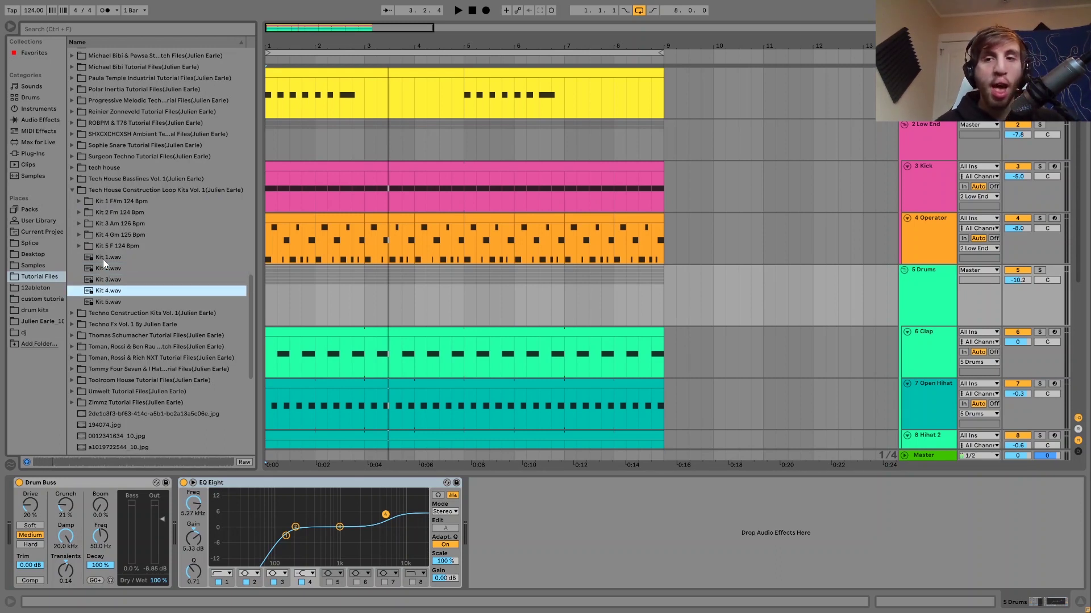